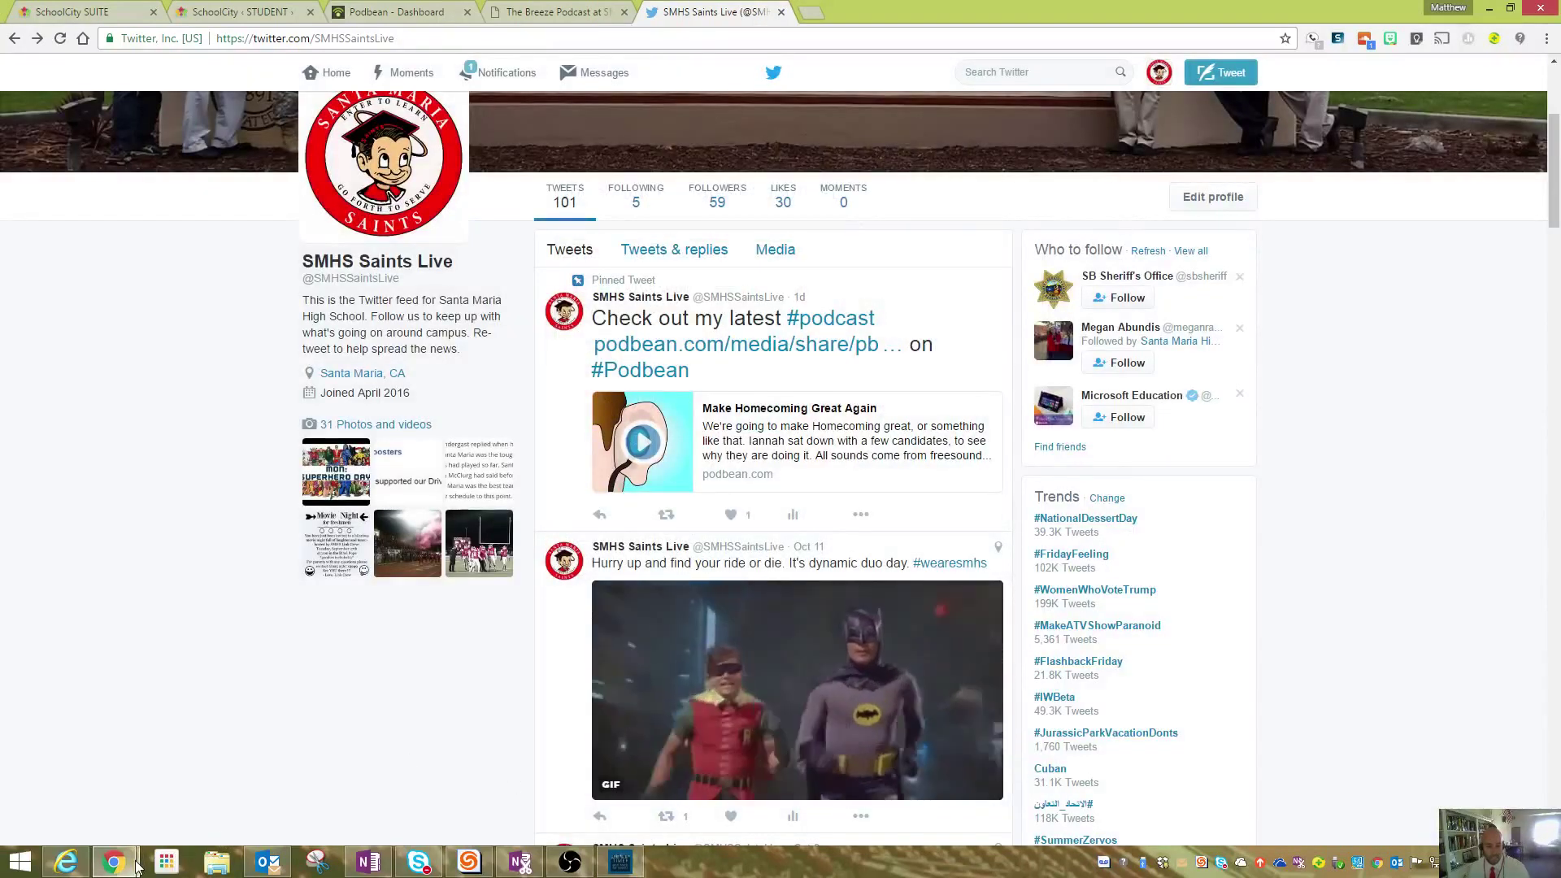
- Bring up the AnswerGarden window, minimize it, and return to the SchoolCity SUITE login tab
mouse_move(114, 861)
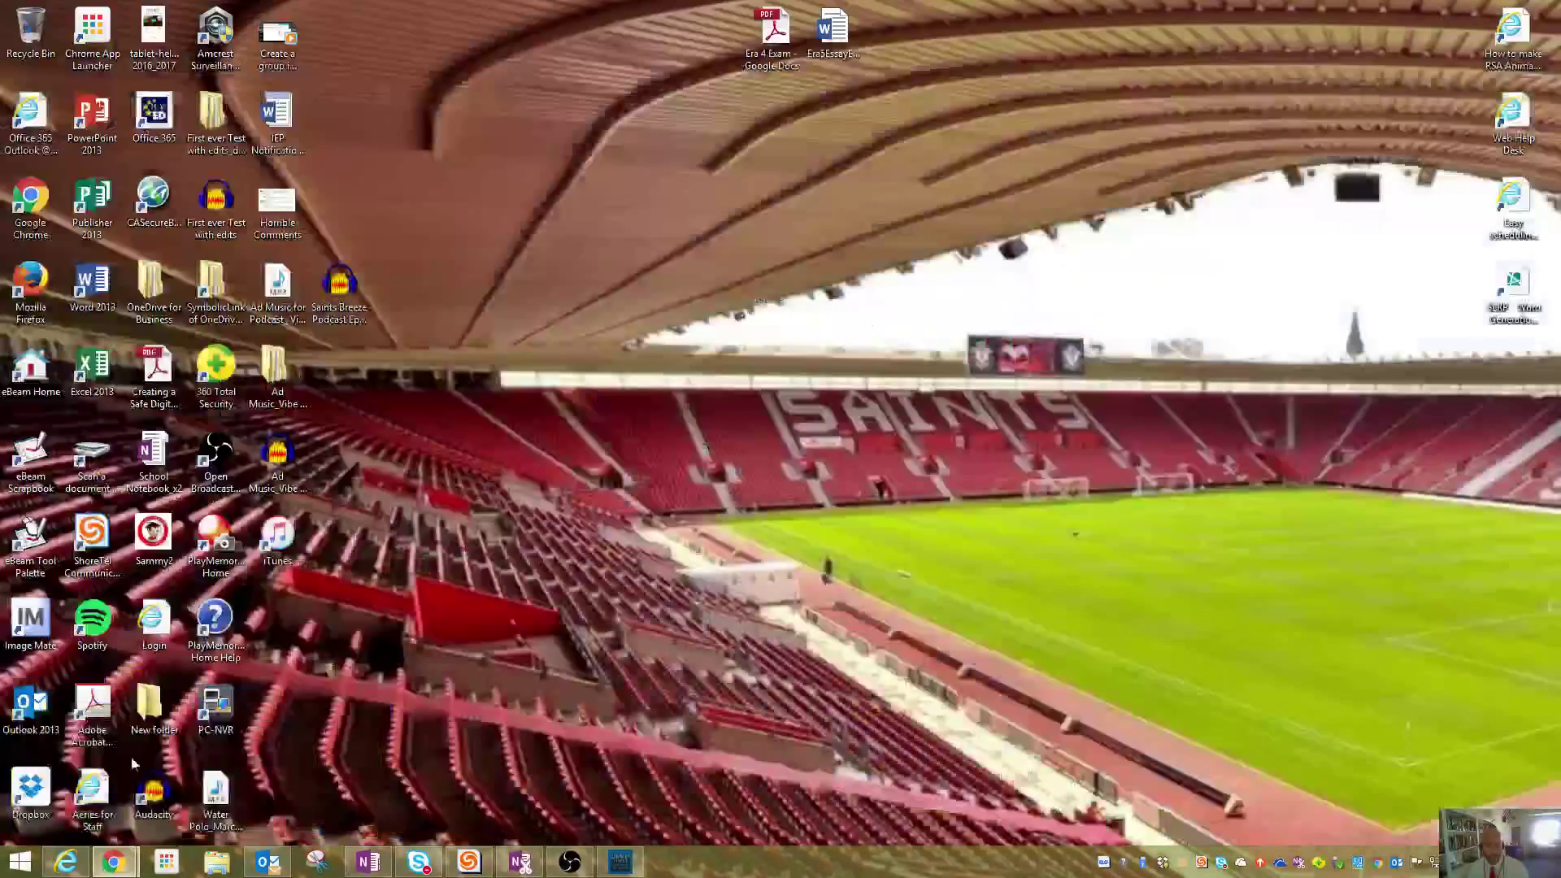
scroll(654, 615, up, 4)
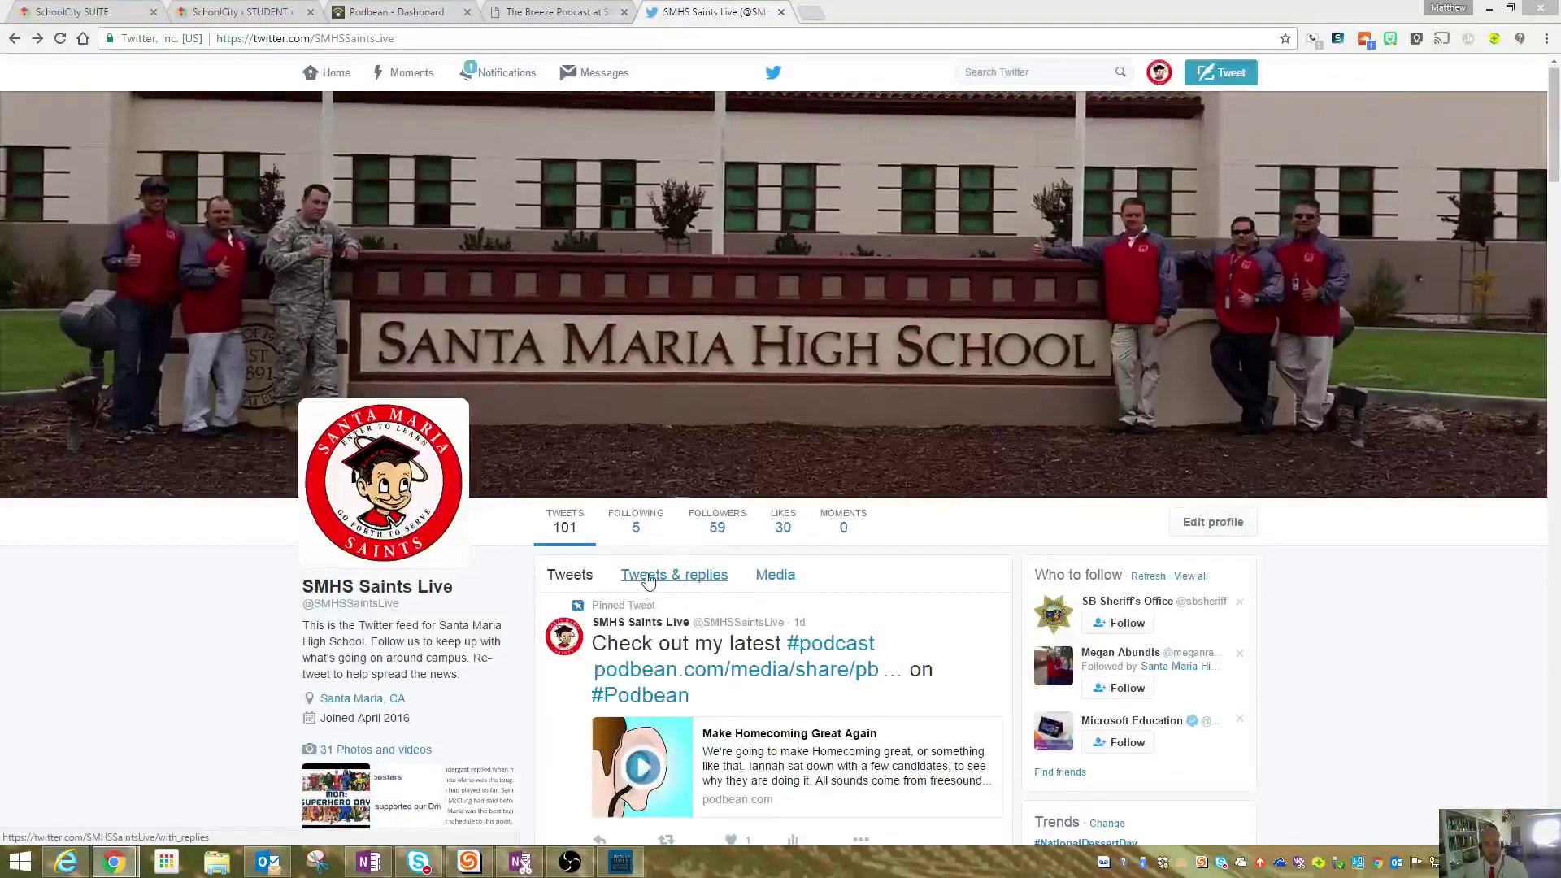
scroll(648, 581, down, 3)
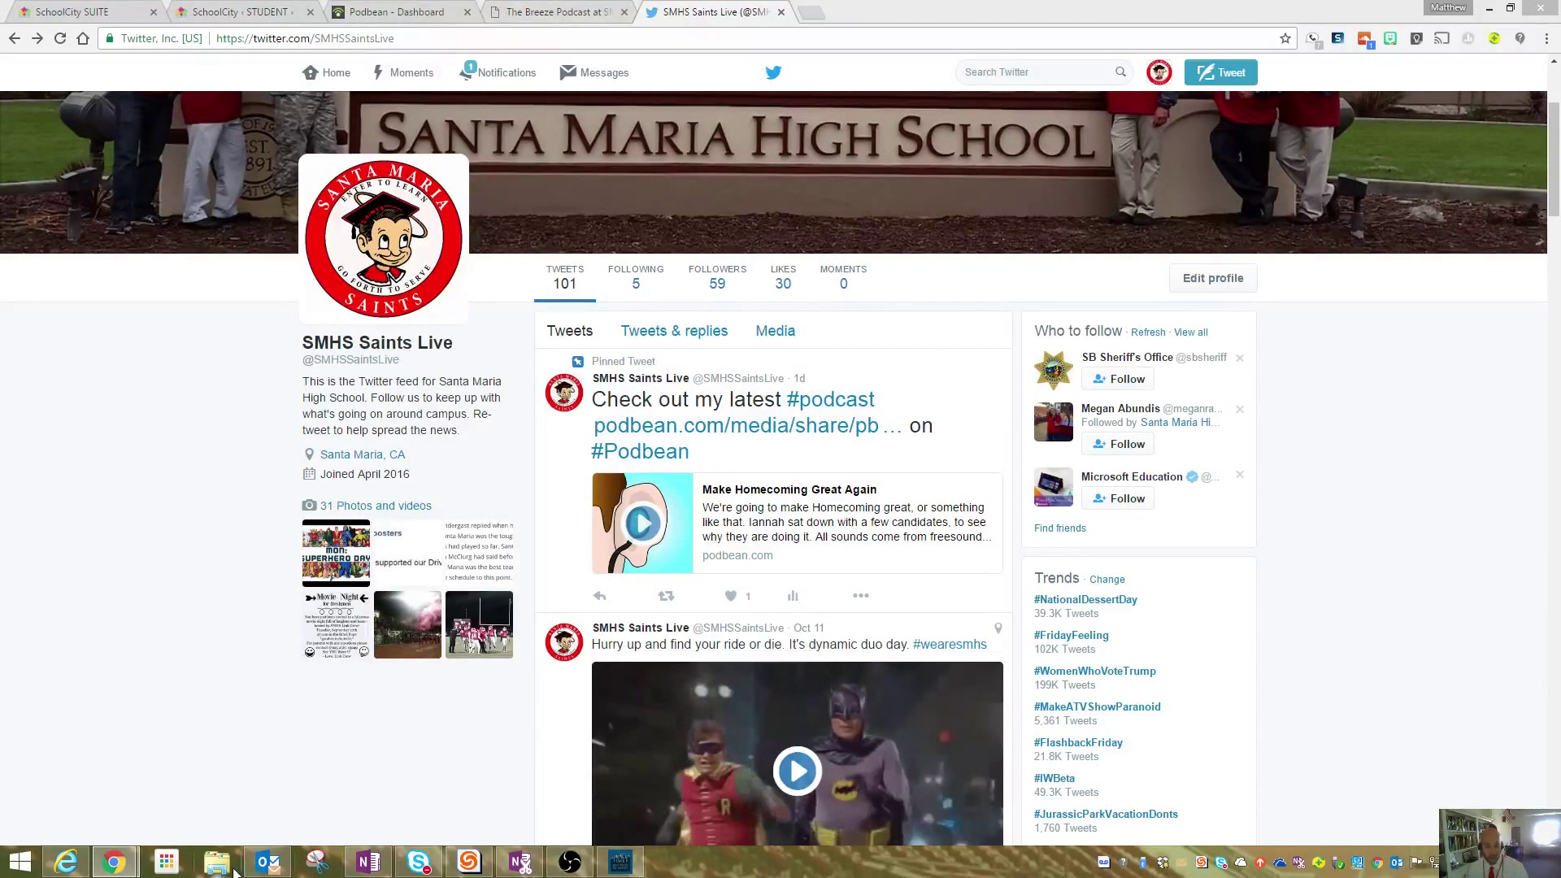
click(75, 859)
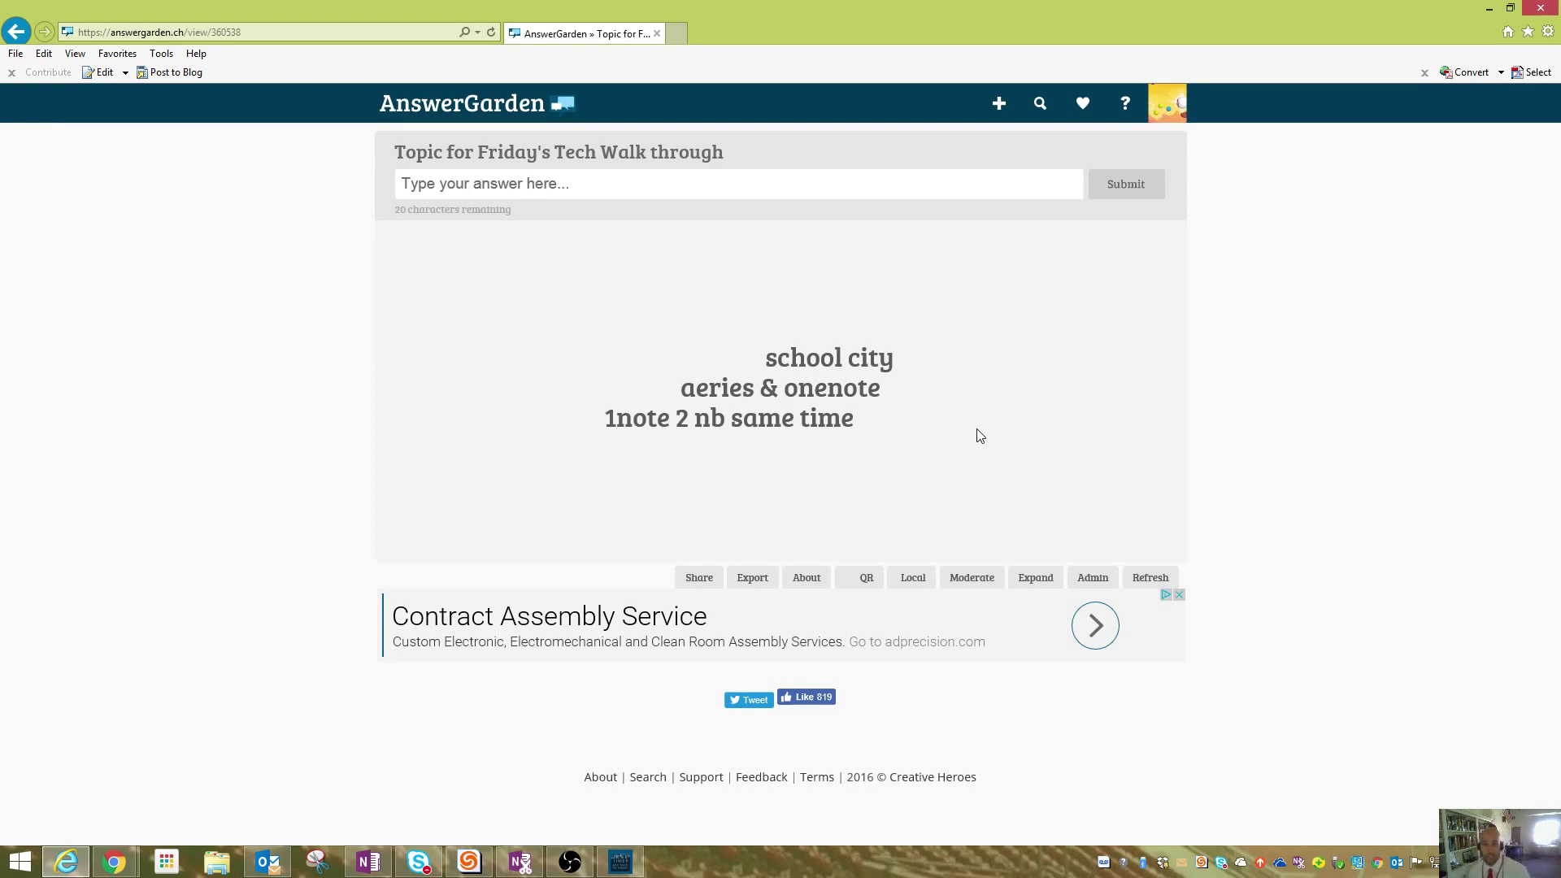
click(1487, 9)
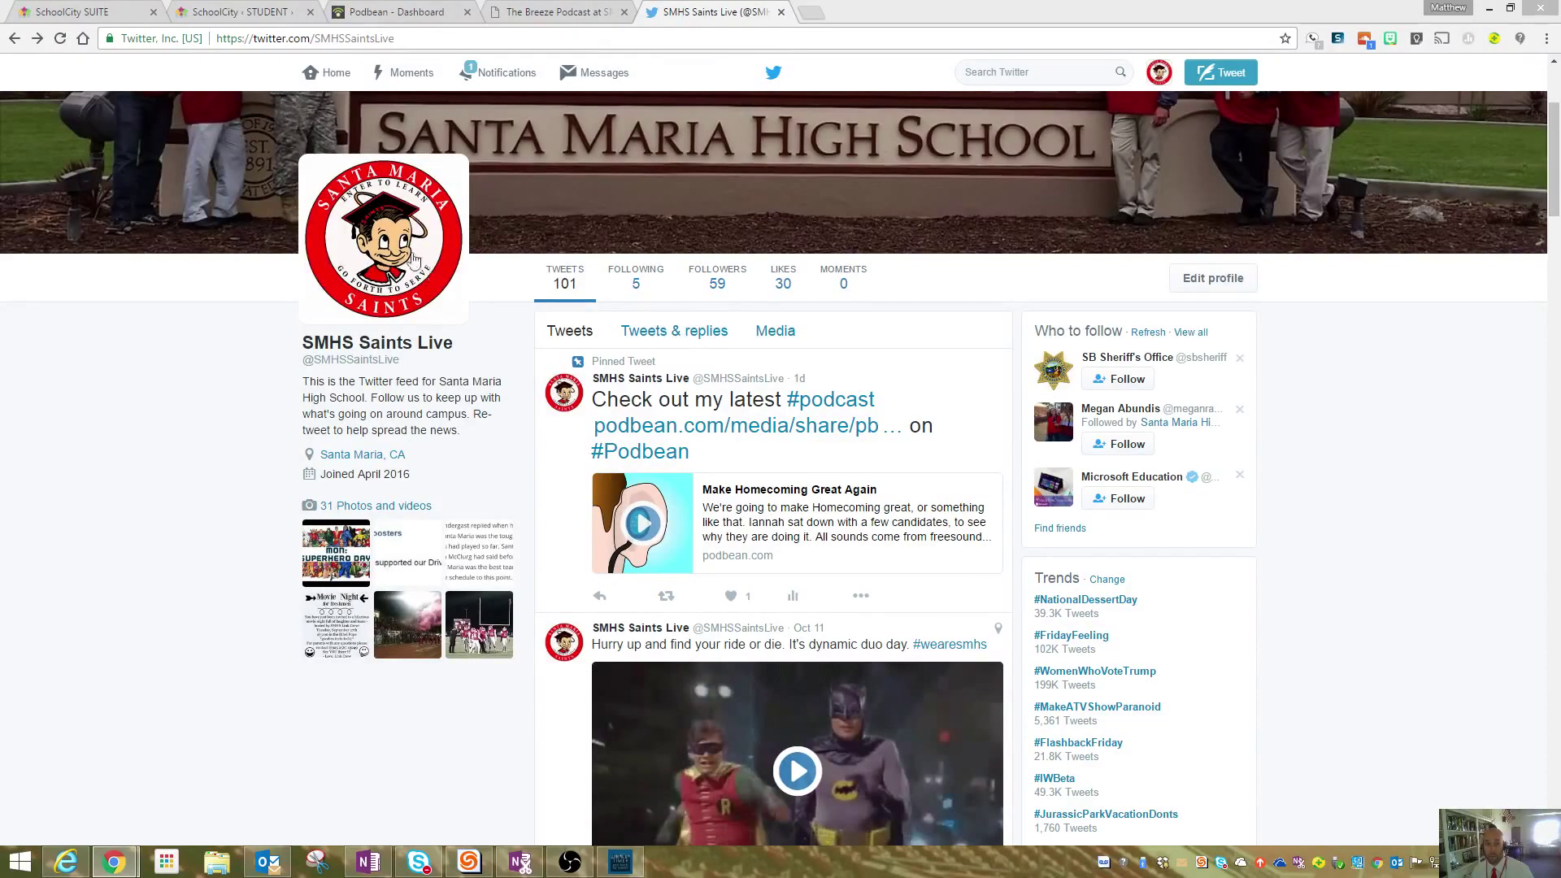
click(54, 9)
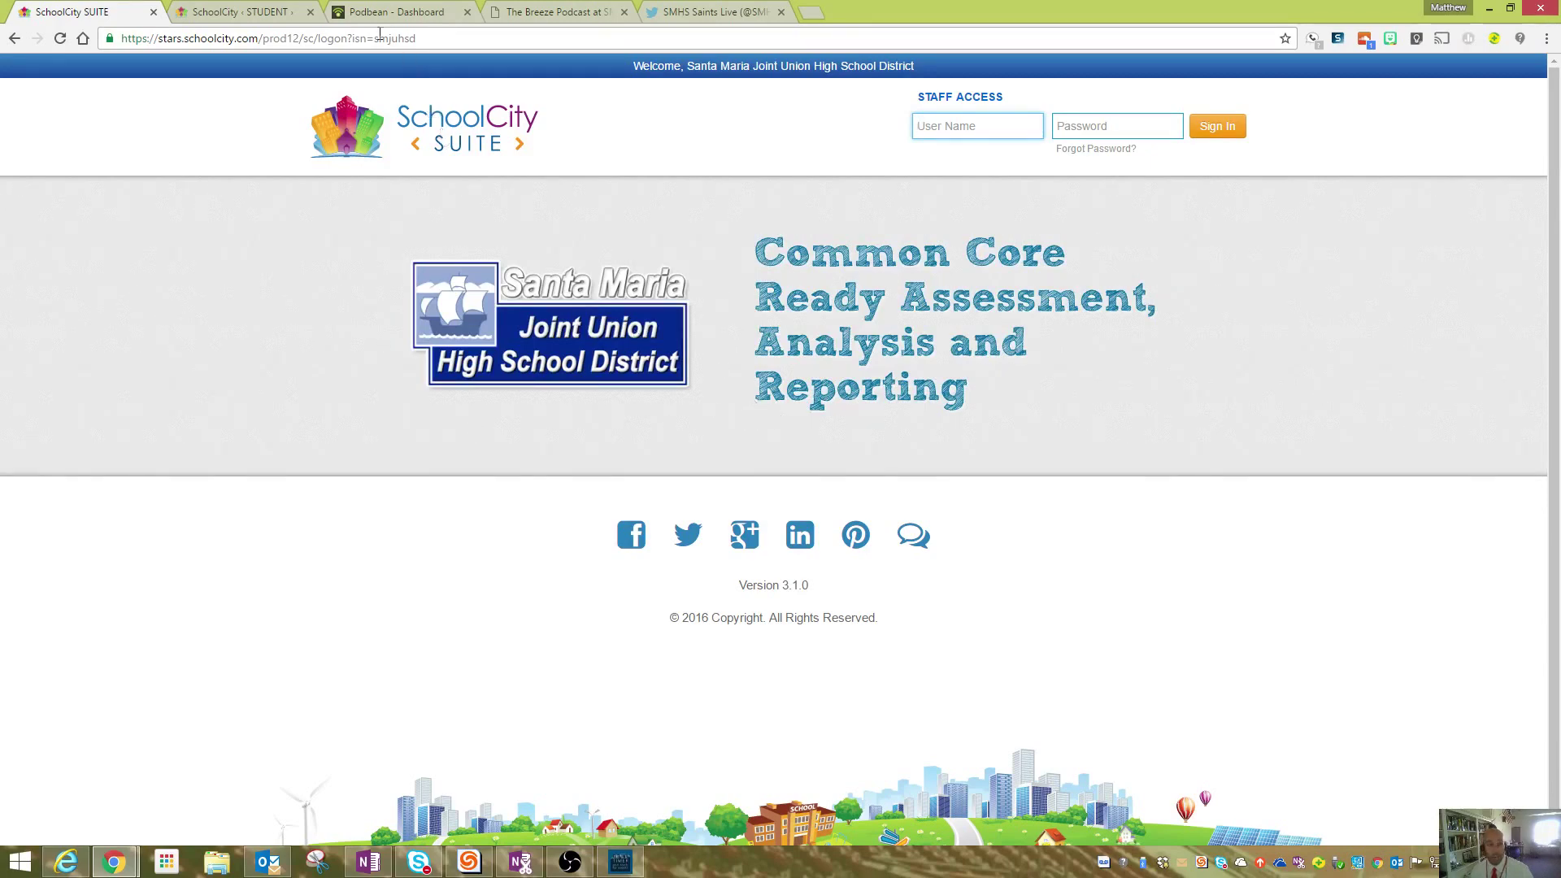
- Search smjuhsd and follow the district's Staff Resource Links to the SchoolCity - Teacher login
click(814, 18)
text(smjuh)
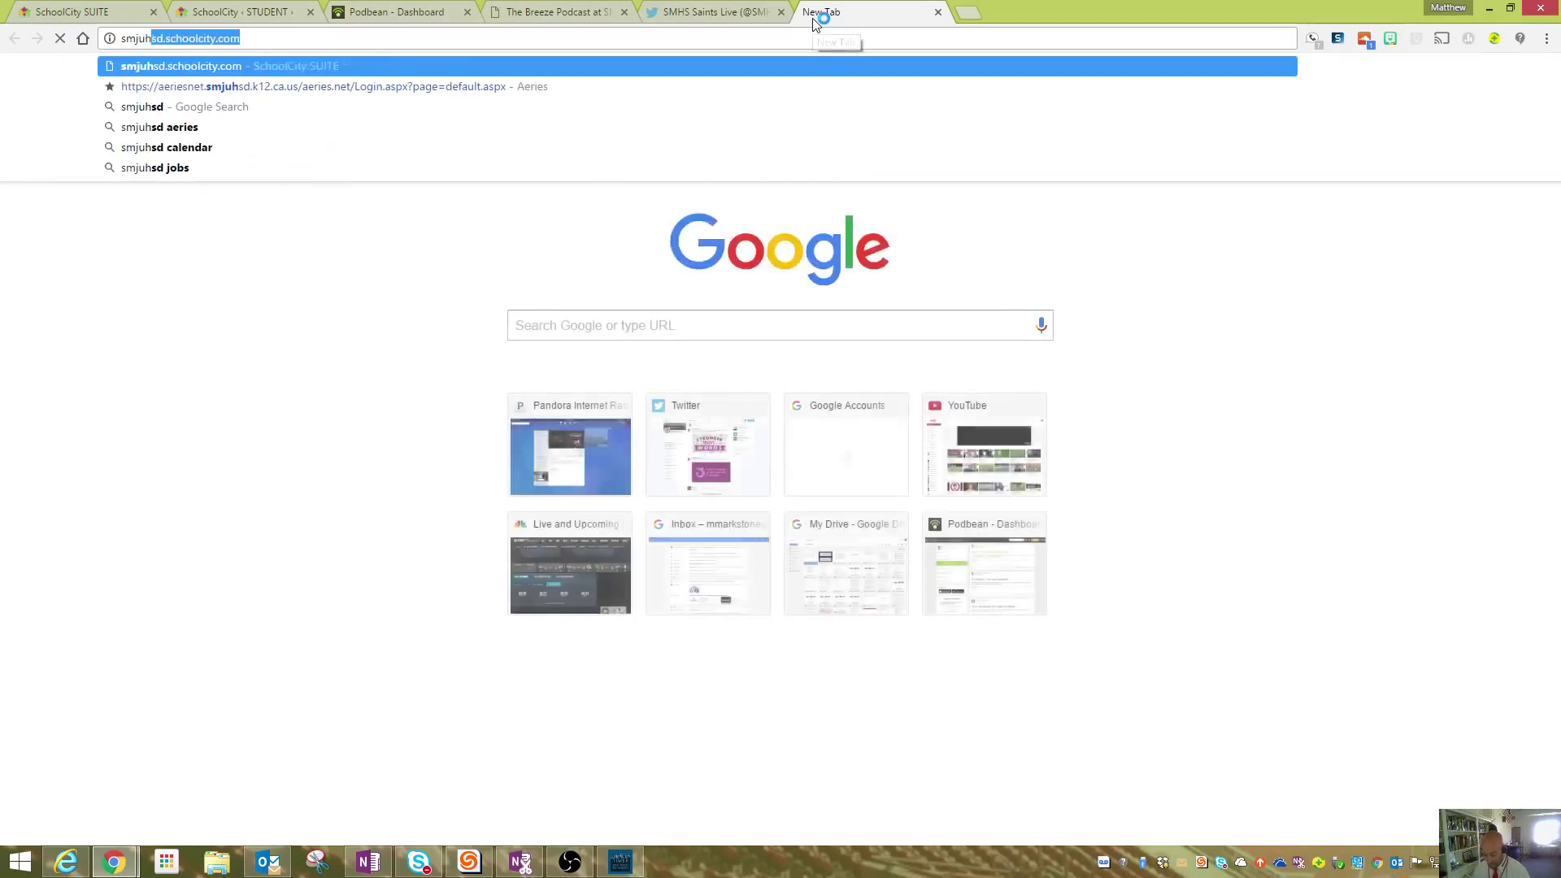
text(sd)
key(Return)
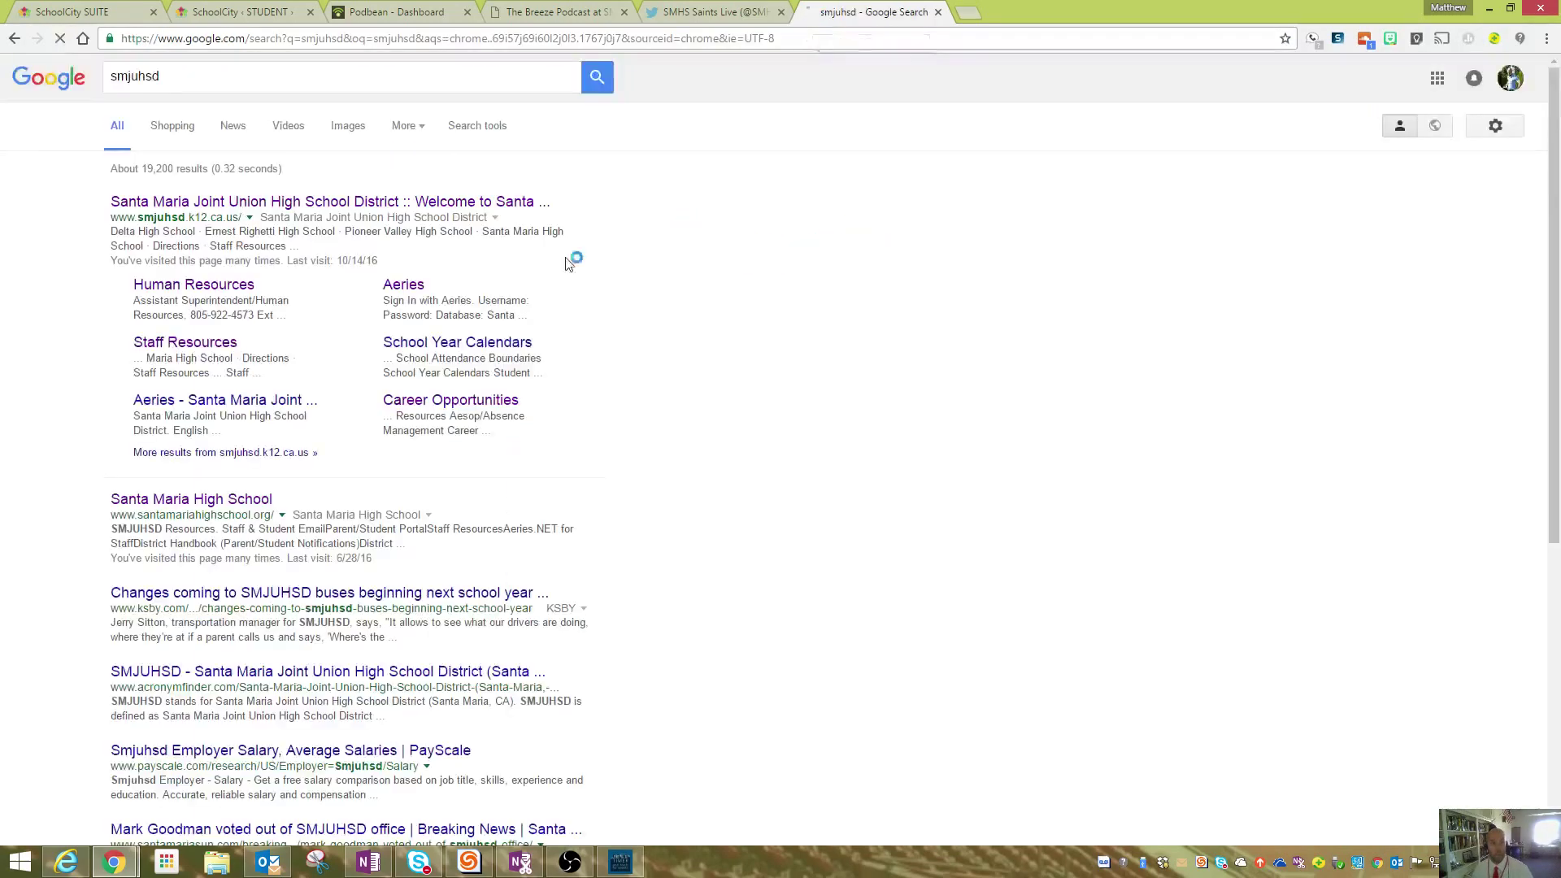
click(370, 204)
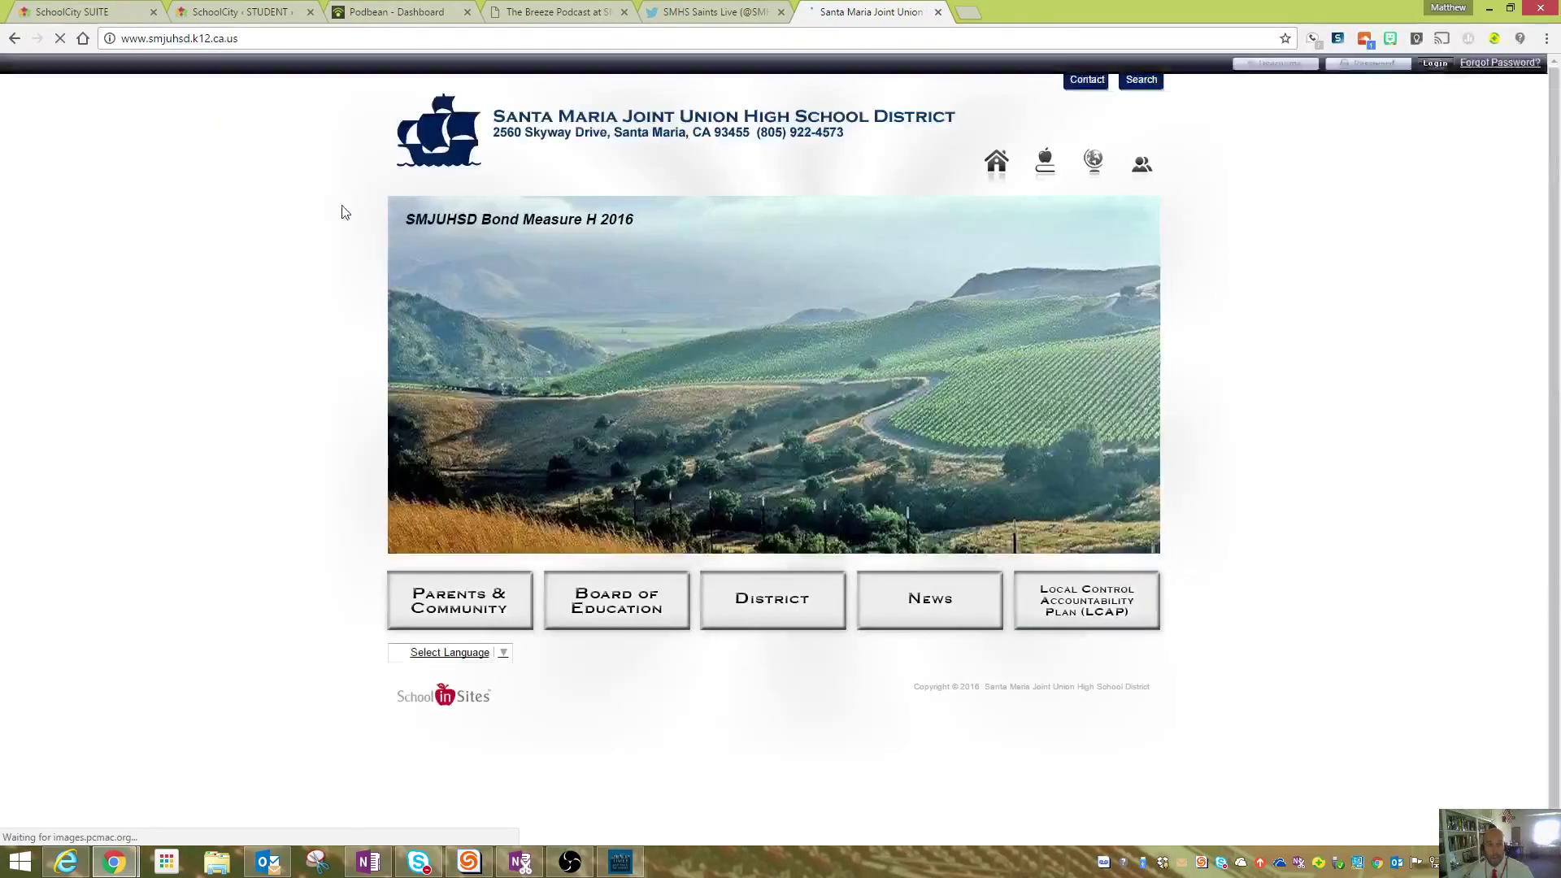
click(1143, 168)
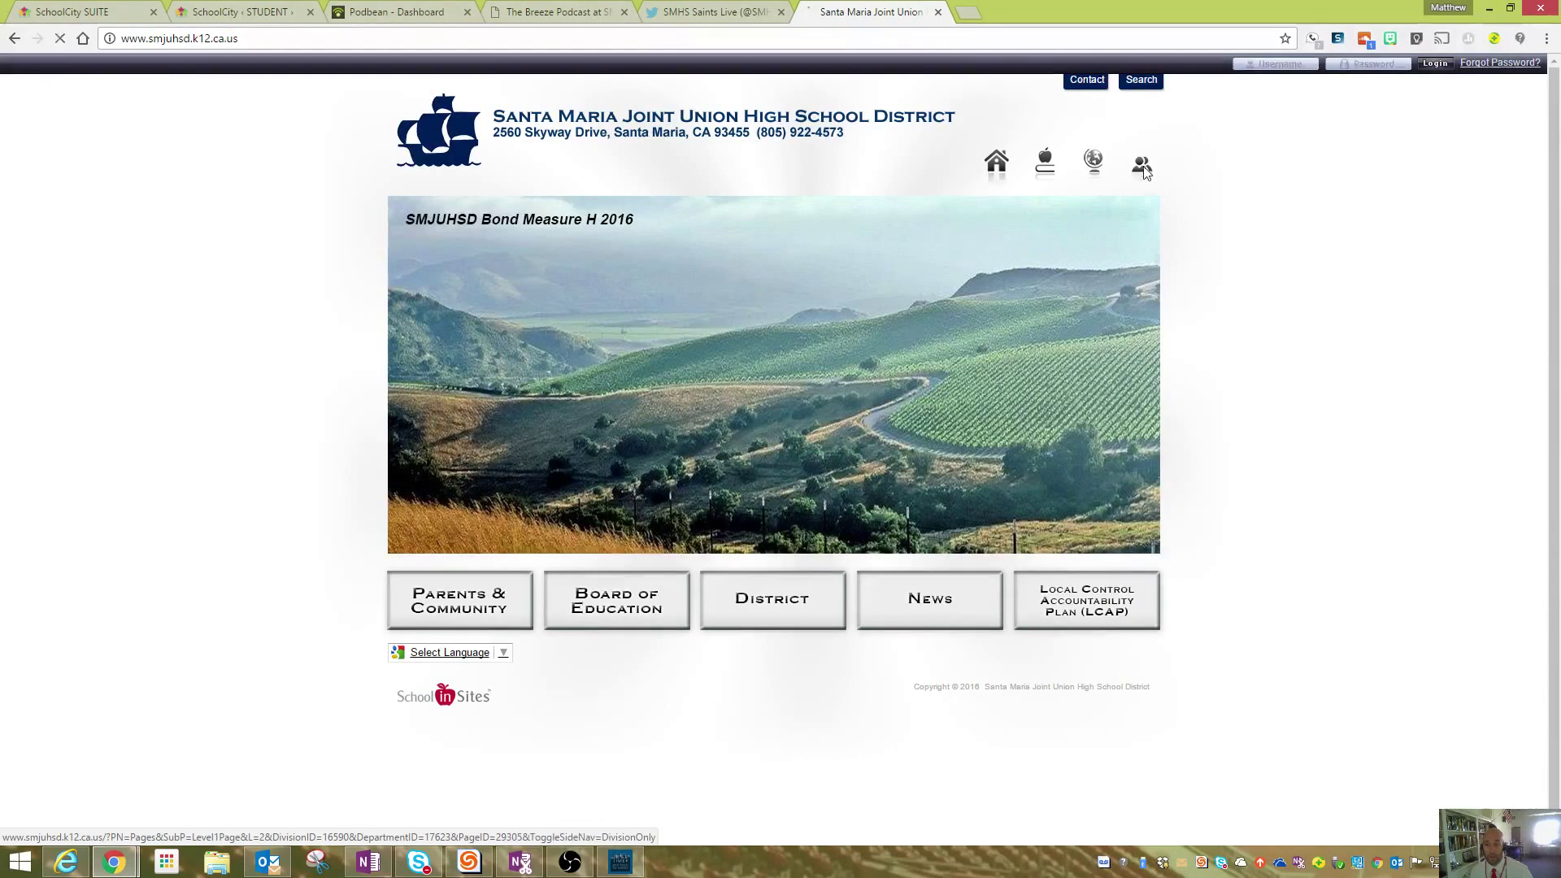
scroll(821, 288, down, 1)
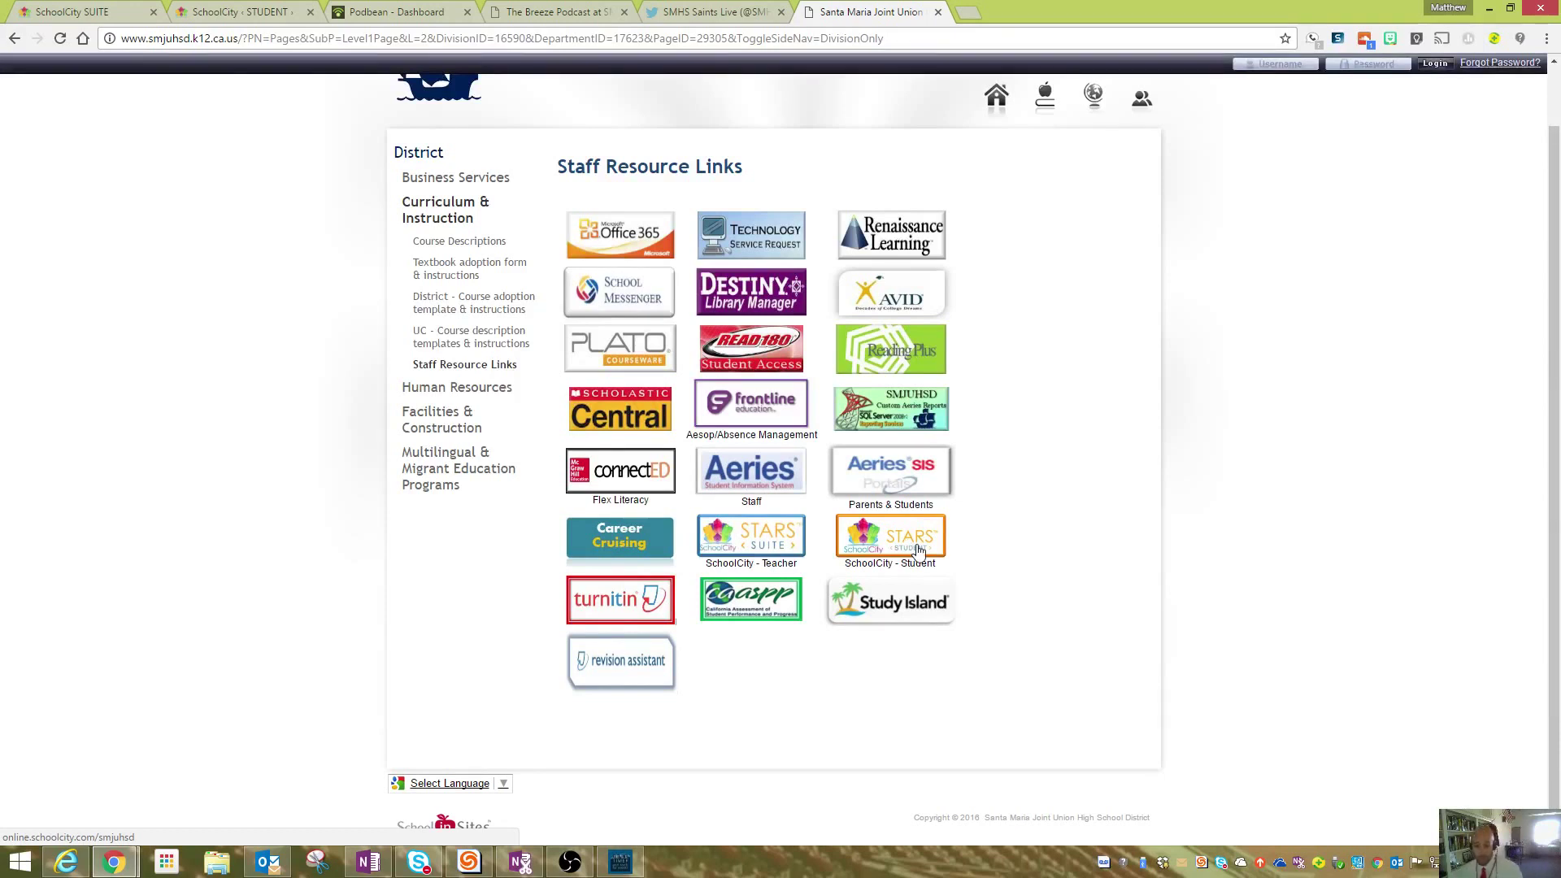
click(775, 555)
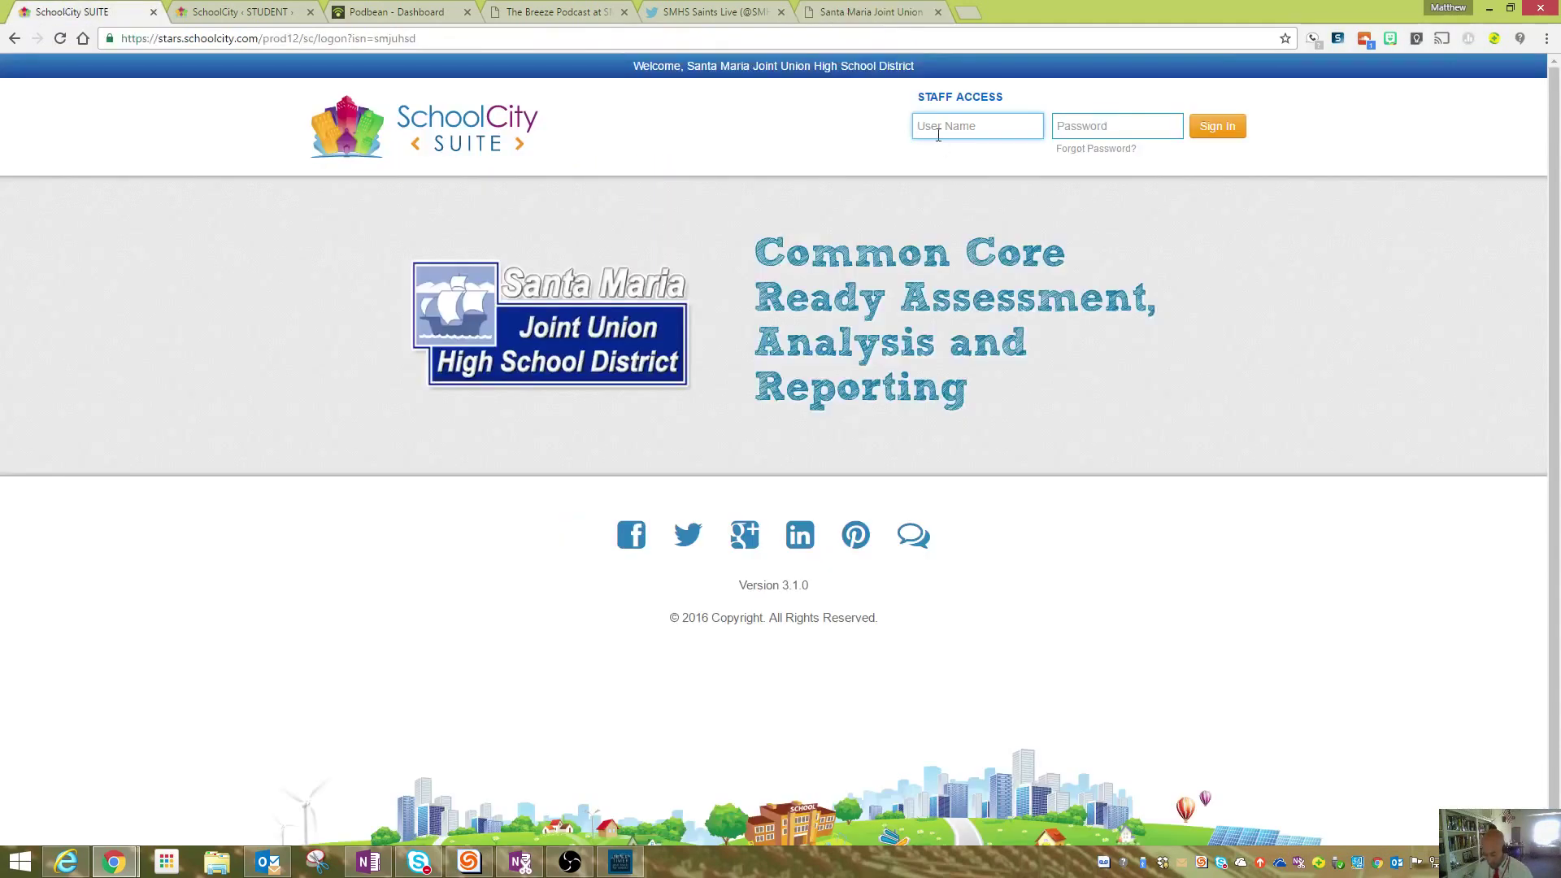
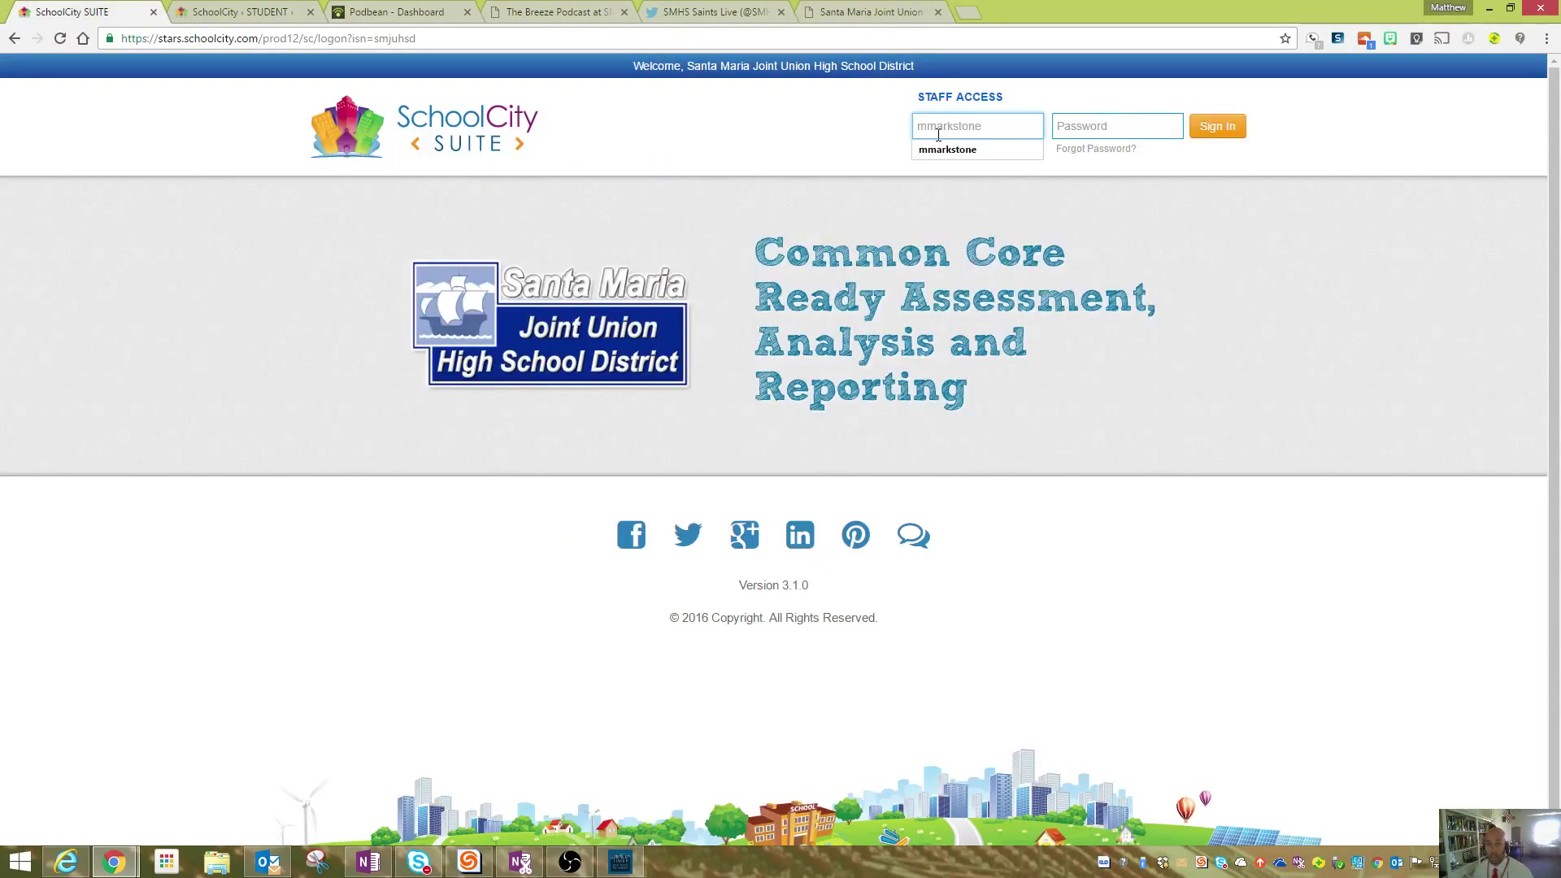
- Sign in to SchoolCity Suite with the teacher's username and password
key(Tab)
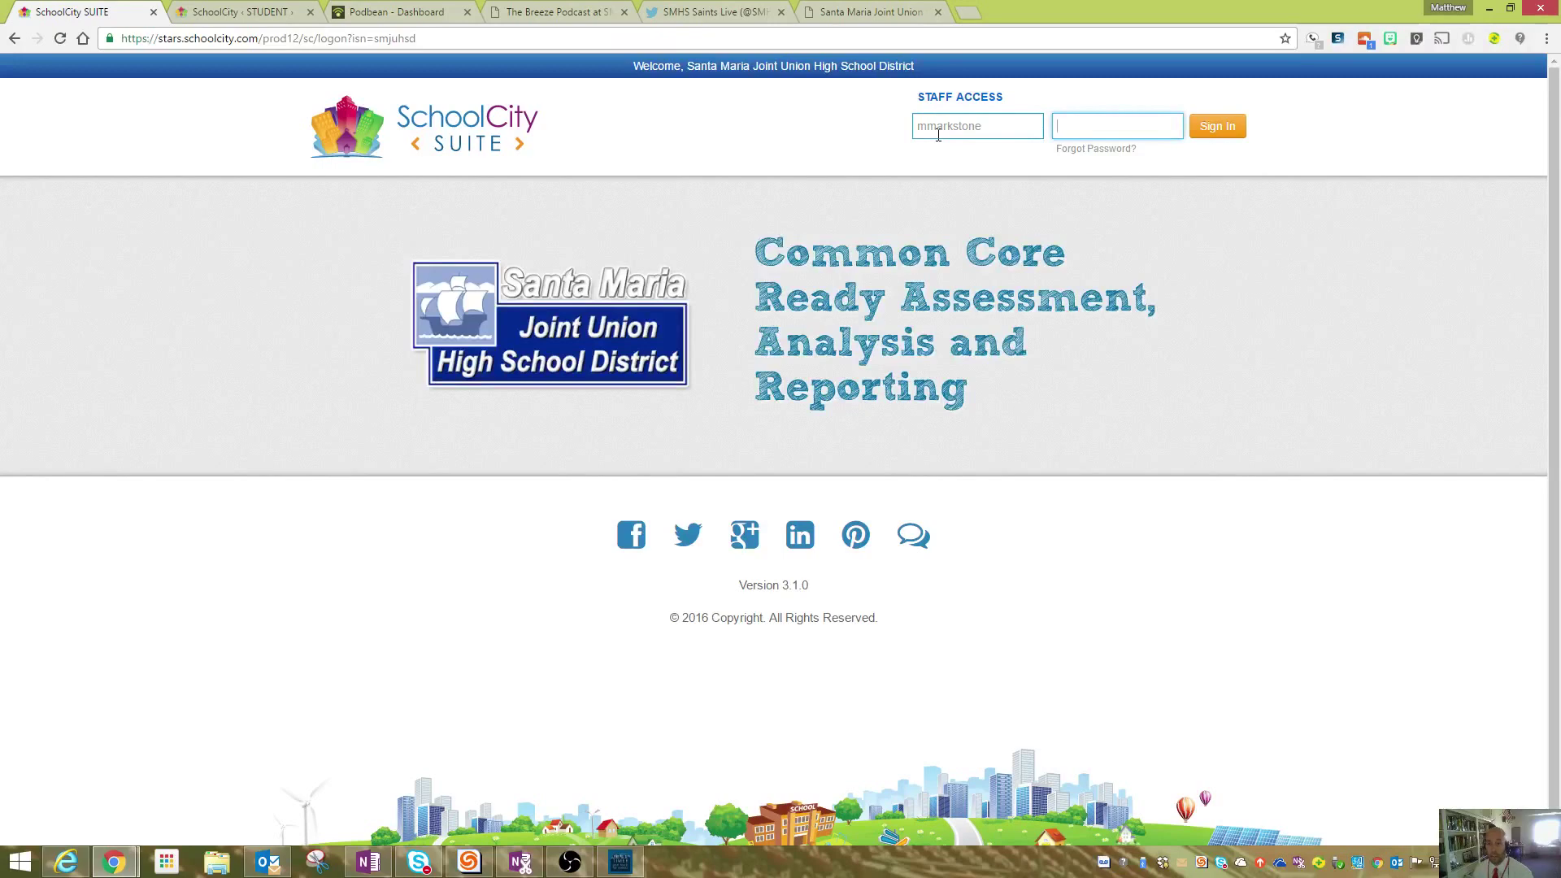
text(••••••••)
key(Return)
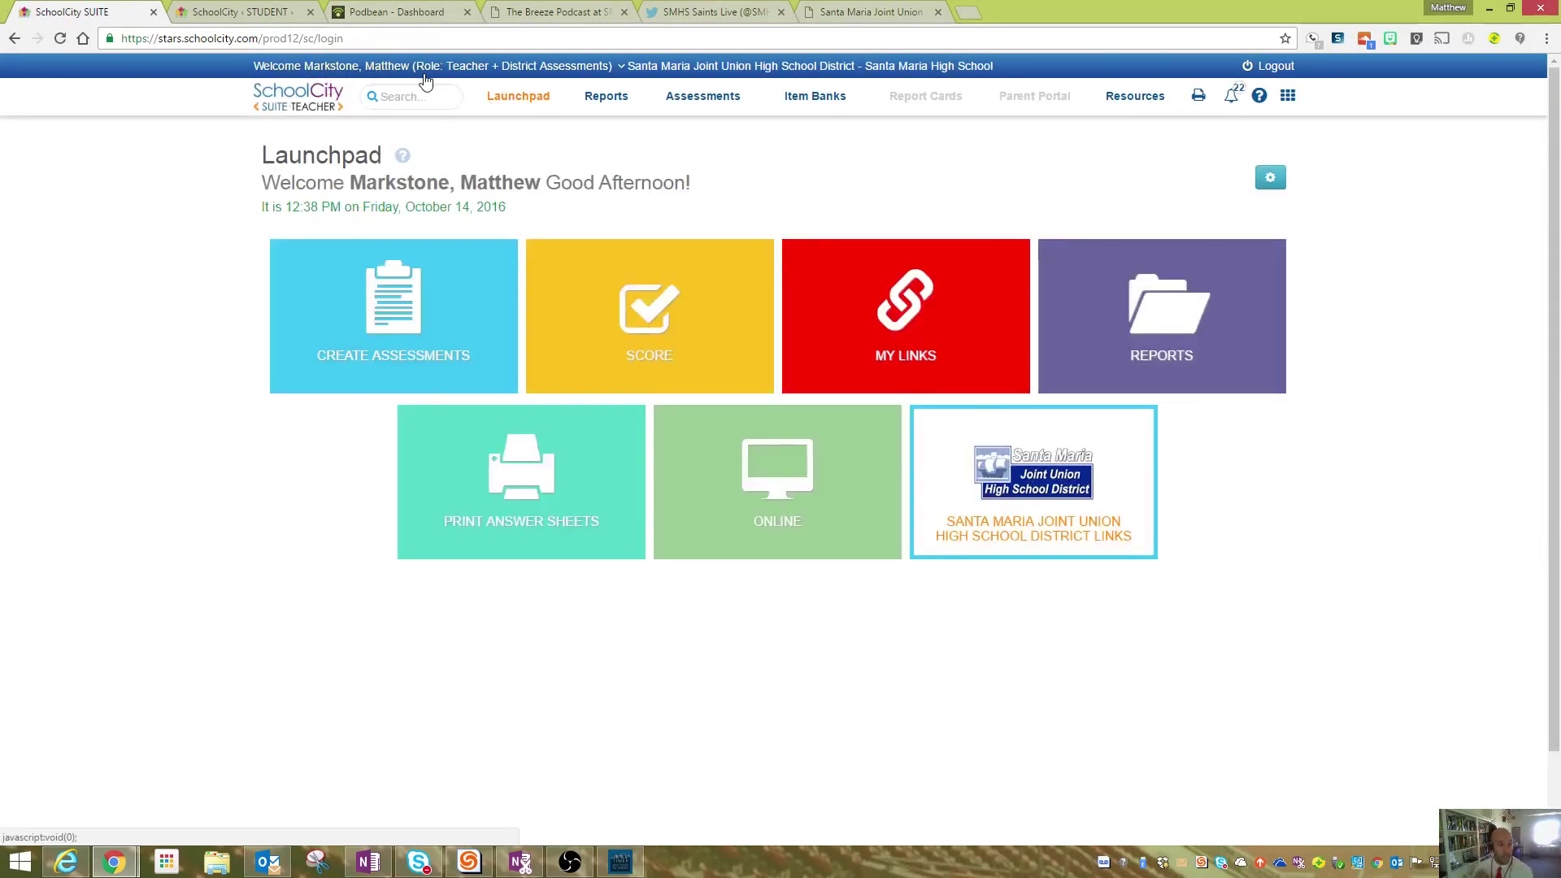
- Use Change My Role to act as a different teacher under Teacher + District Assessments, then confirm
click(498, 68)
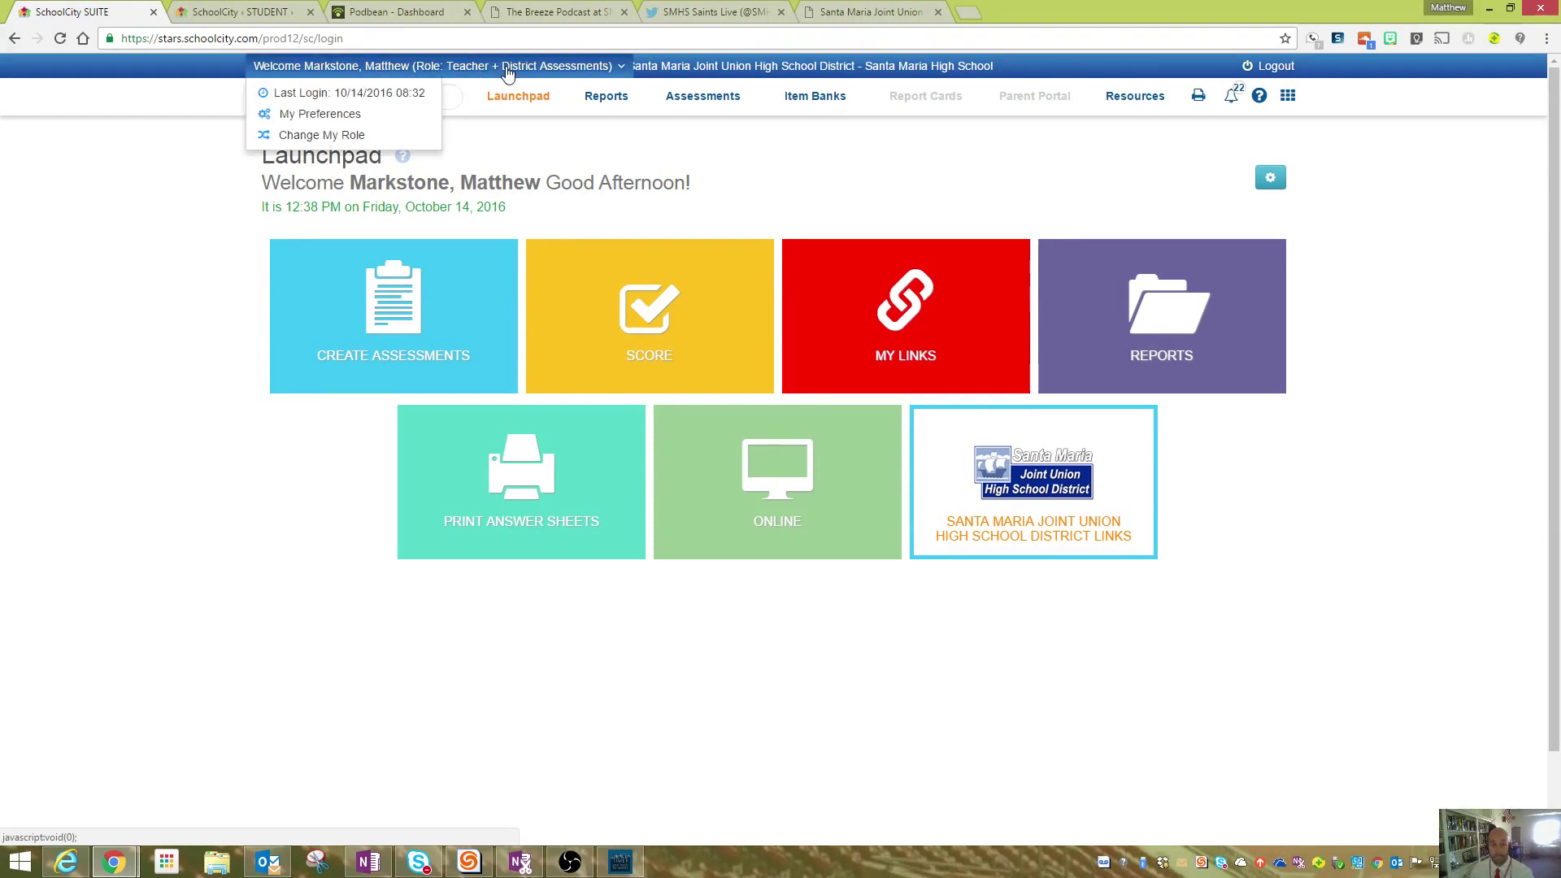
click(354, 139)
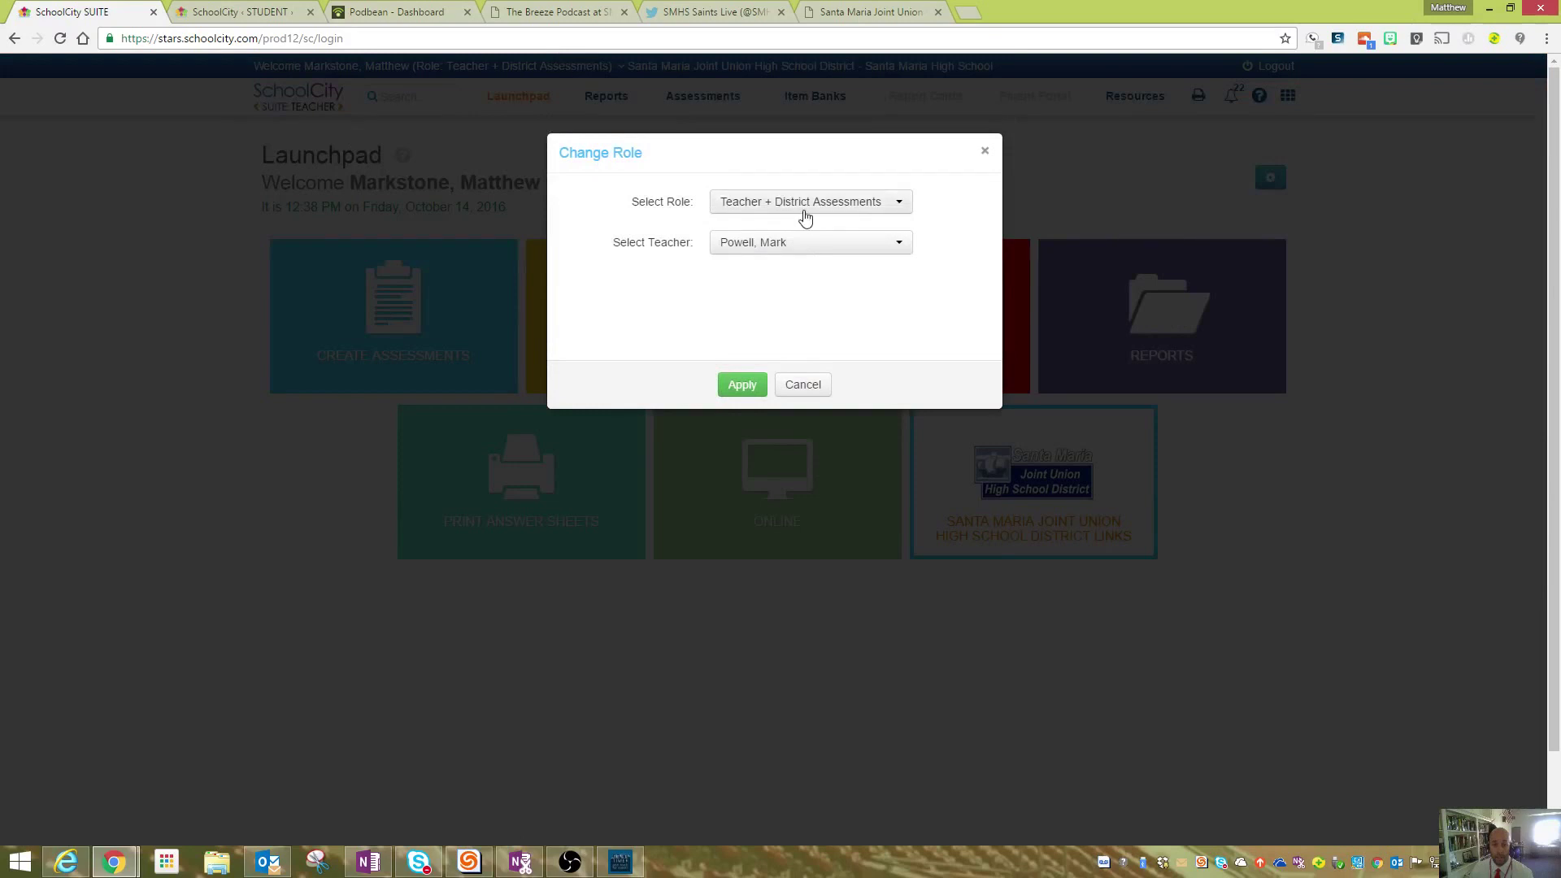
click(805, 213)
click(945, 202)
click(896, 241)
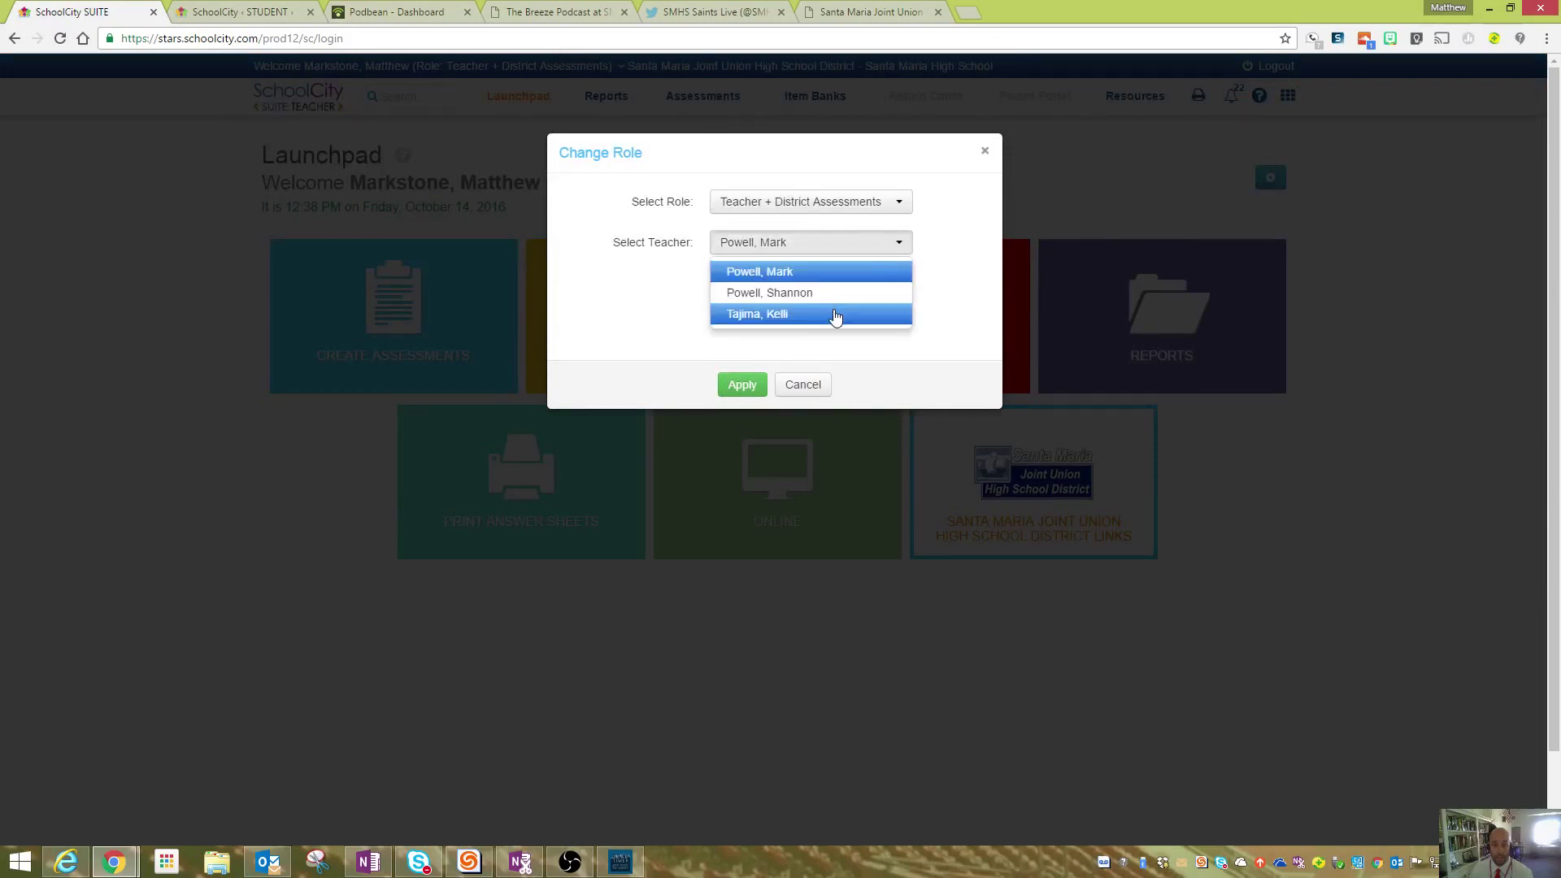
click(842, 317)
click(741, 389)
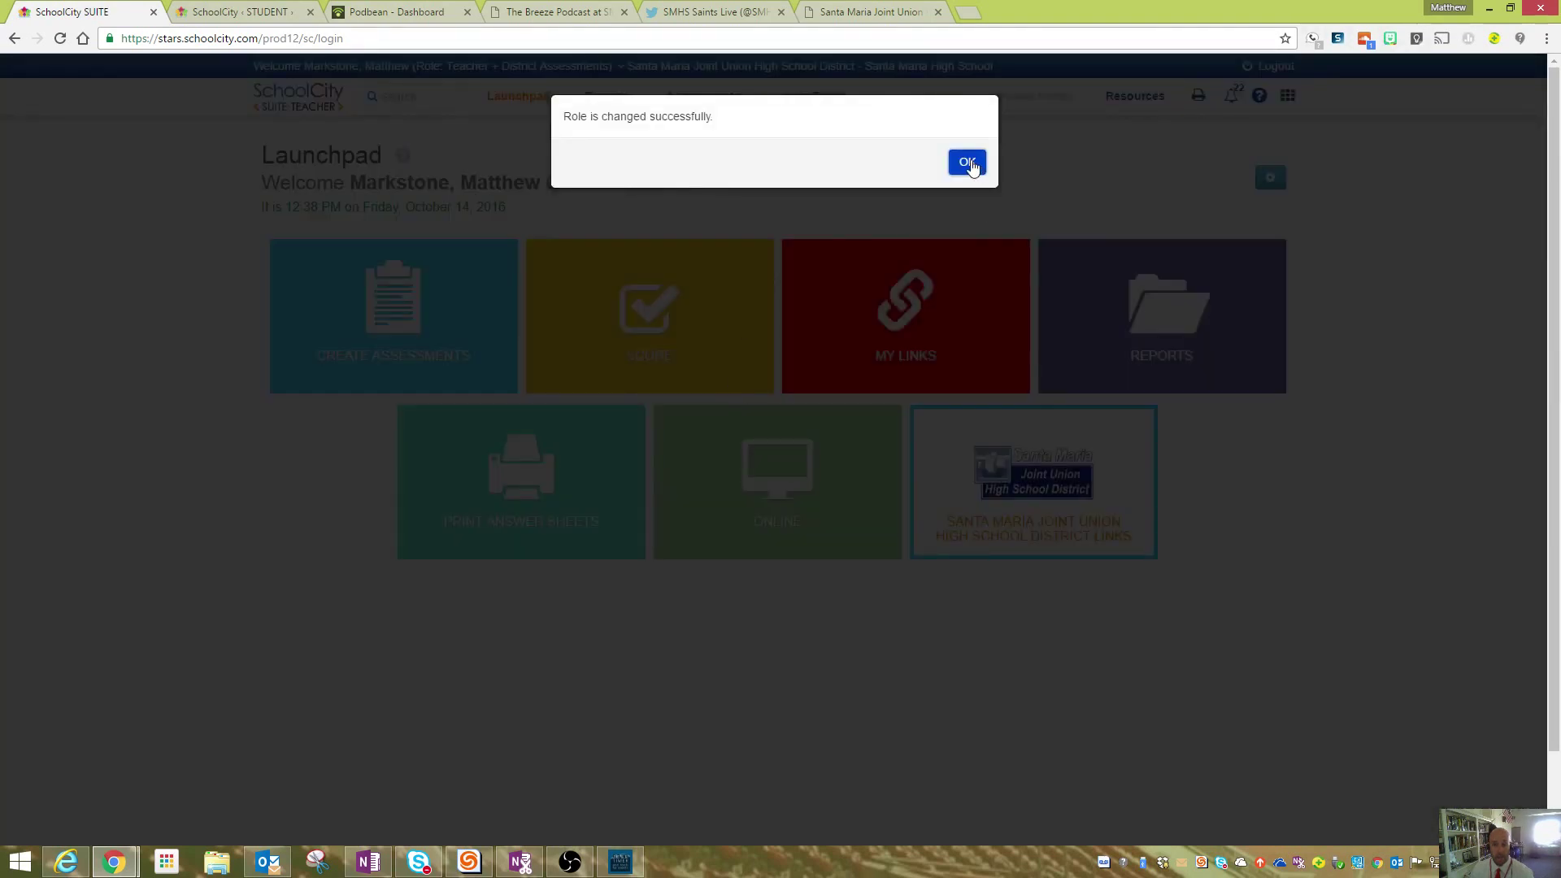
click(968, 163)
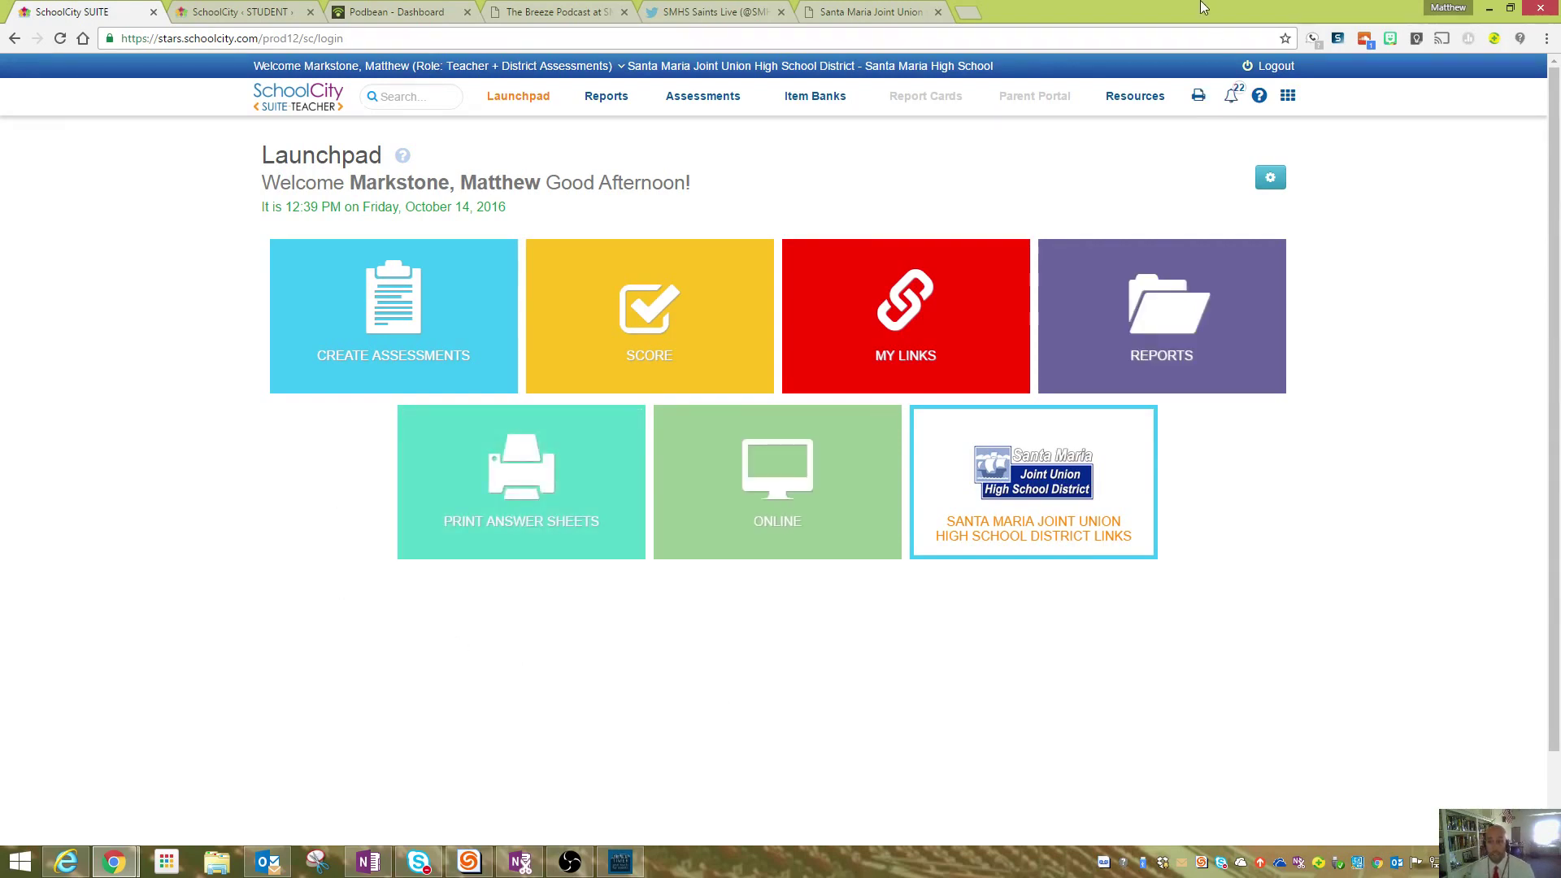
drag(1202, 5, 445, 145)
double_click(783, 44)
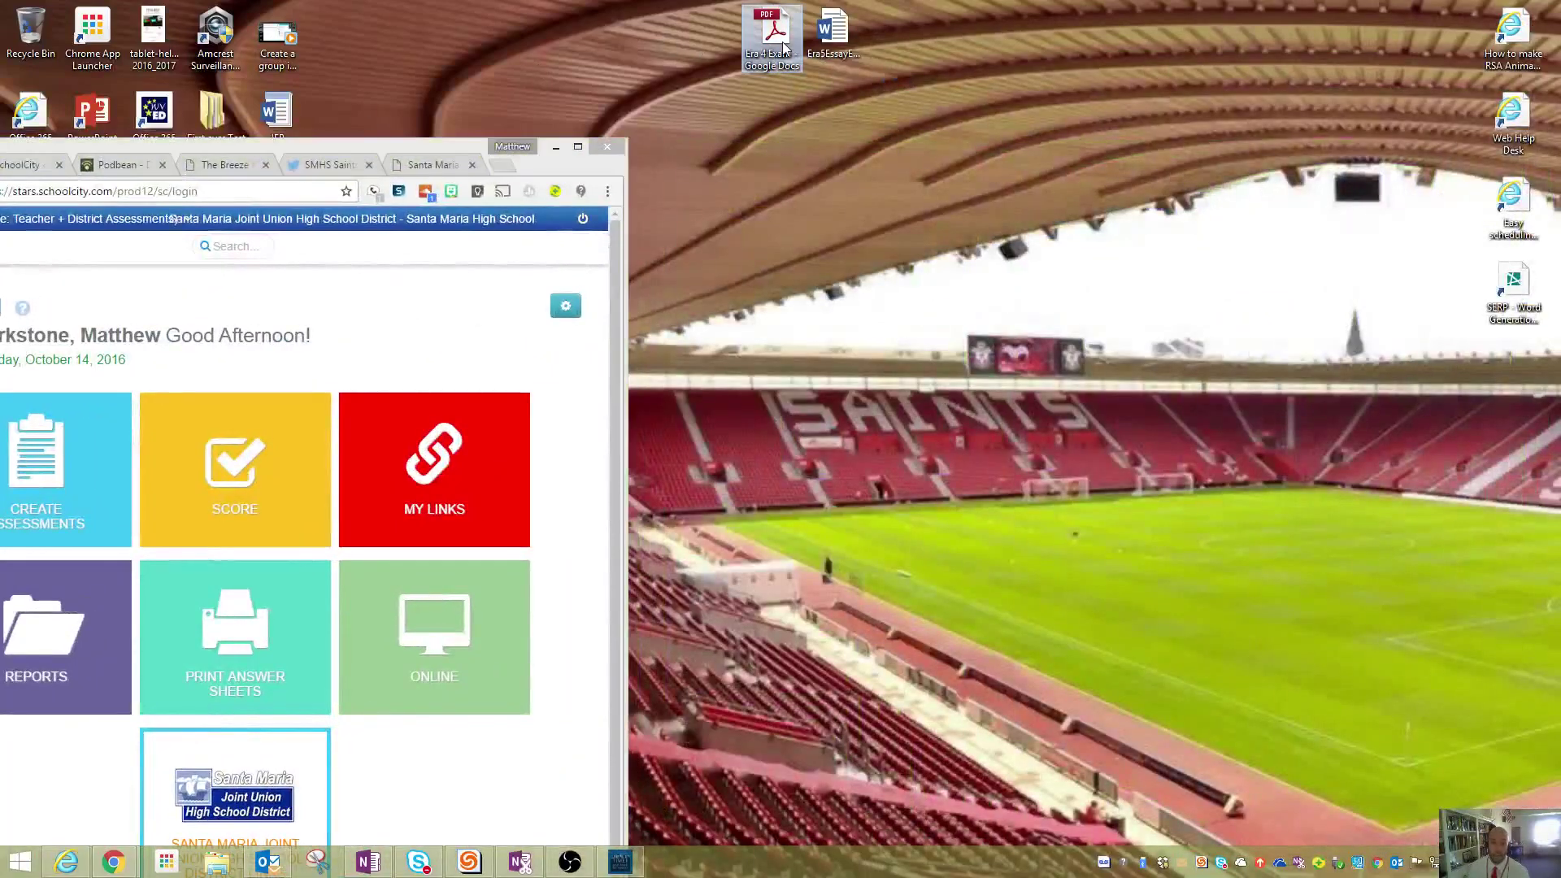
drag(783, 49, 1002, 204)
double_click(1003, 202)
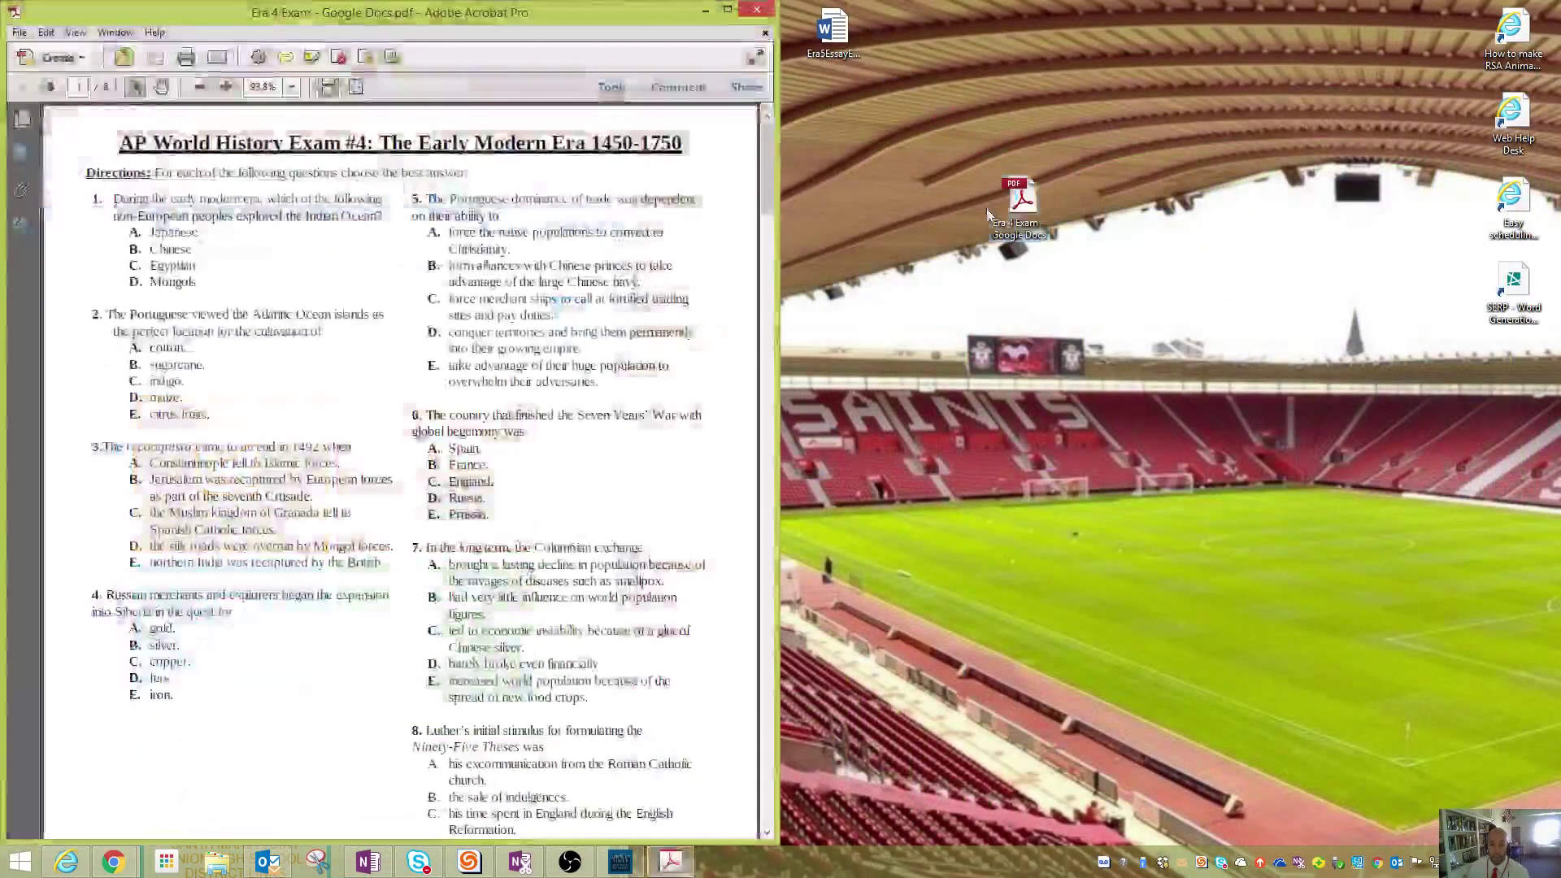
scroll(564, 291, down, 4)
scroll(563, 291, up, 1)
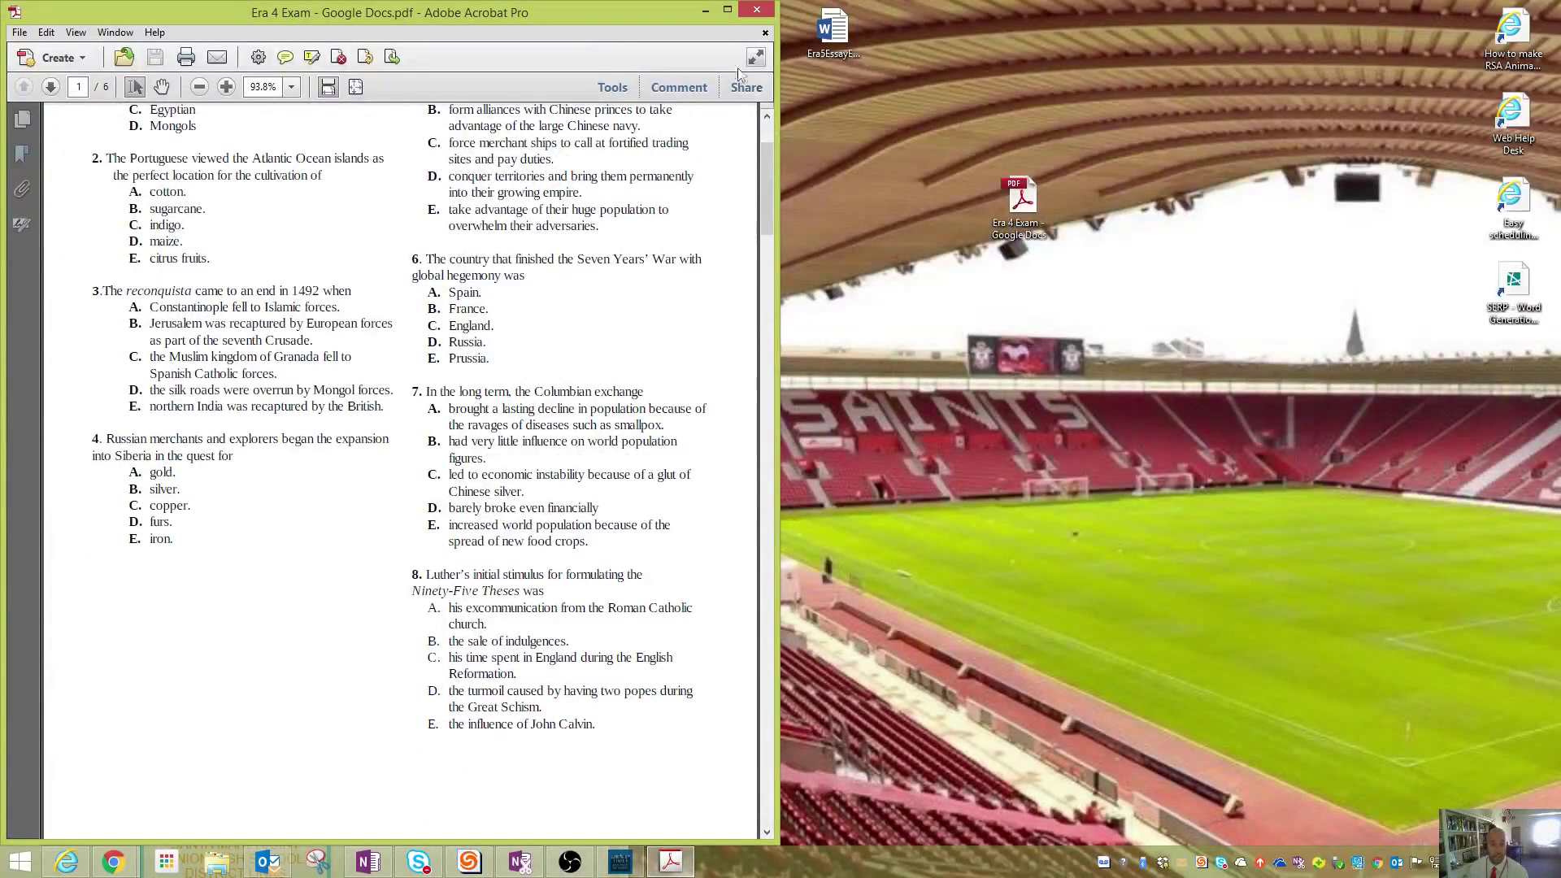
scroll(599, 366, down, 1)
scroll(596, 382, up, 5)
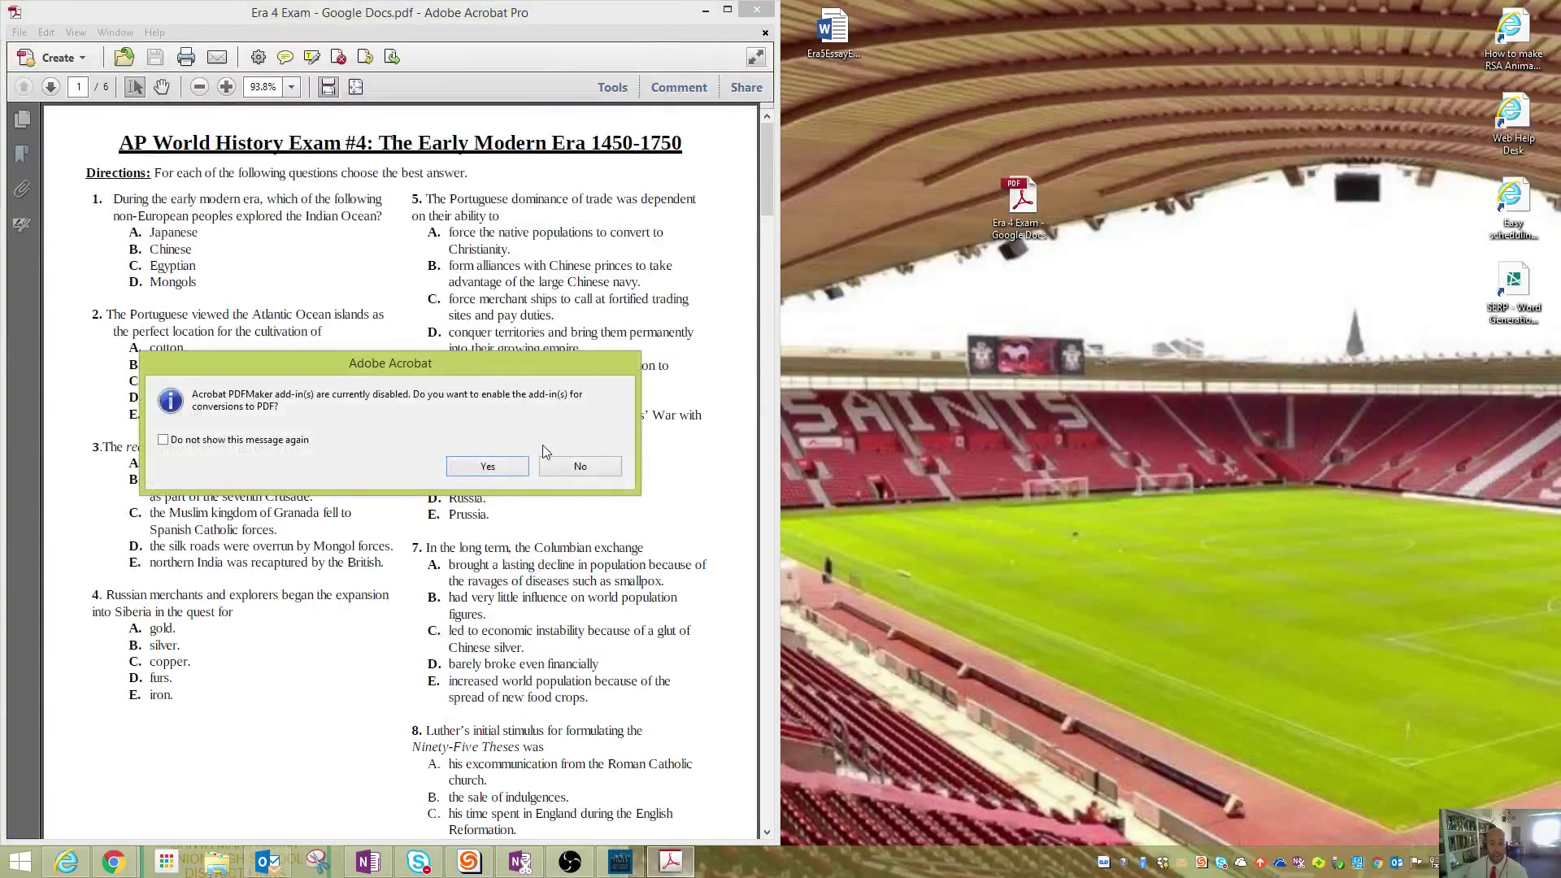
click(572, 468)
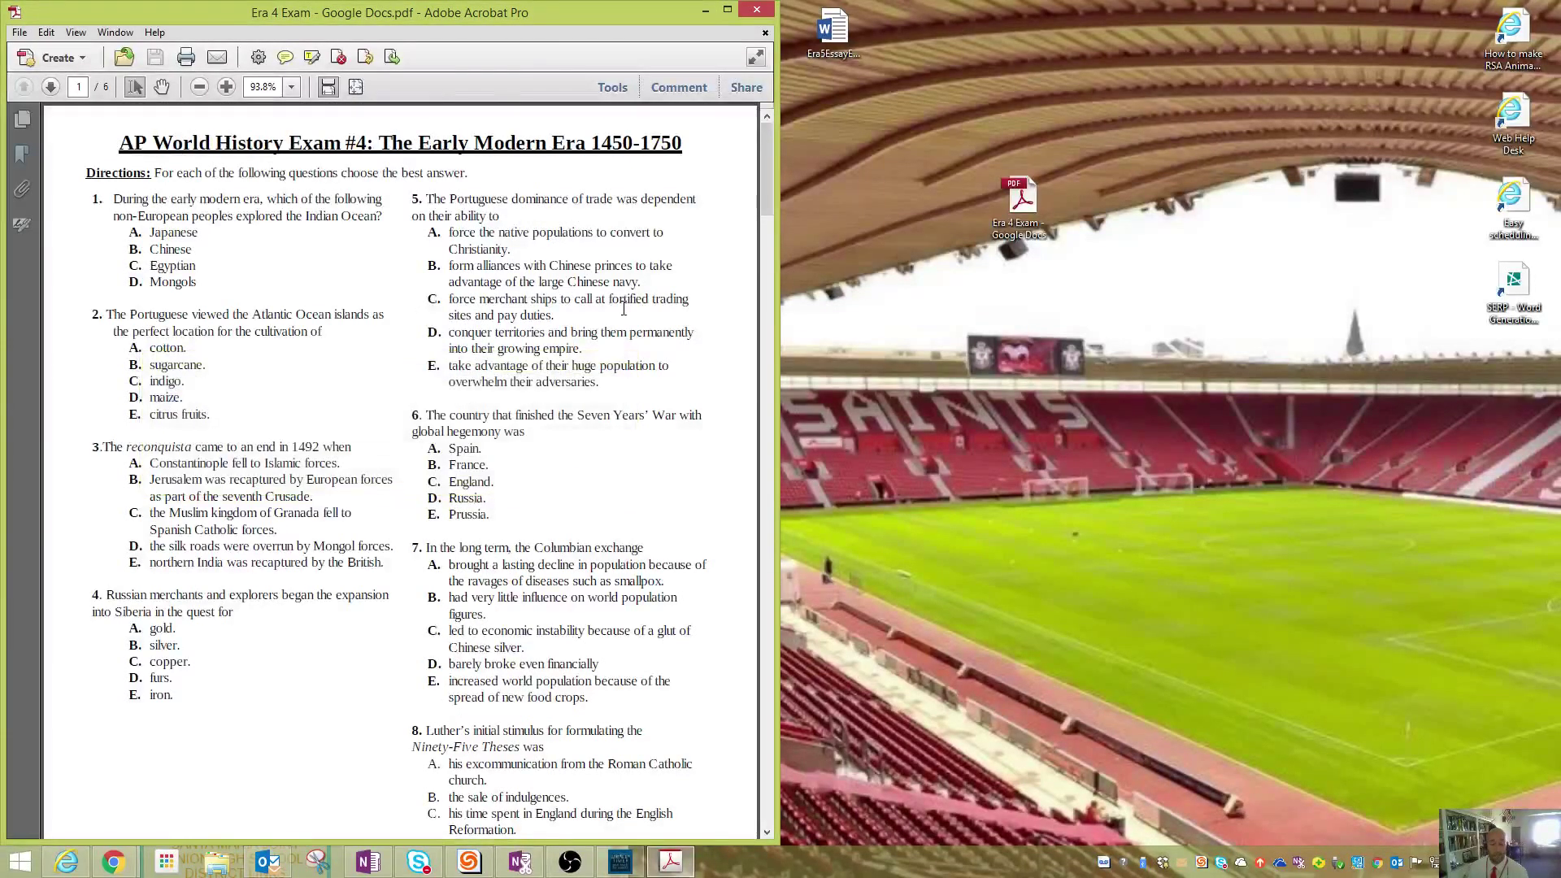
scroll(624, 308, down, 2)
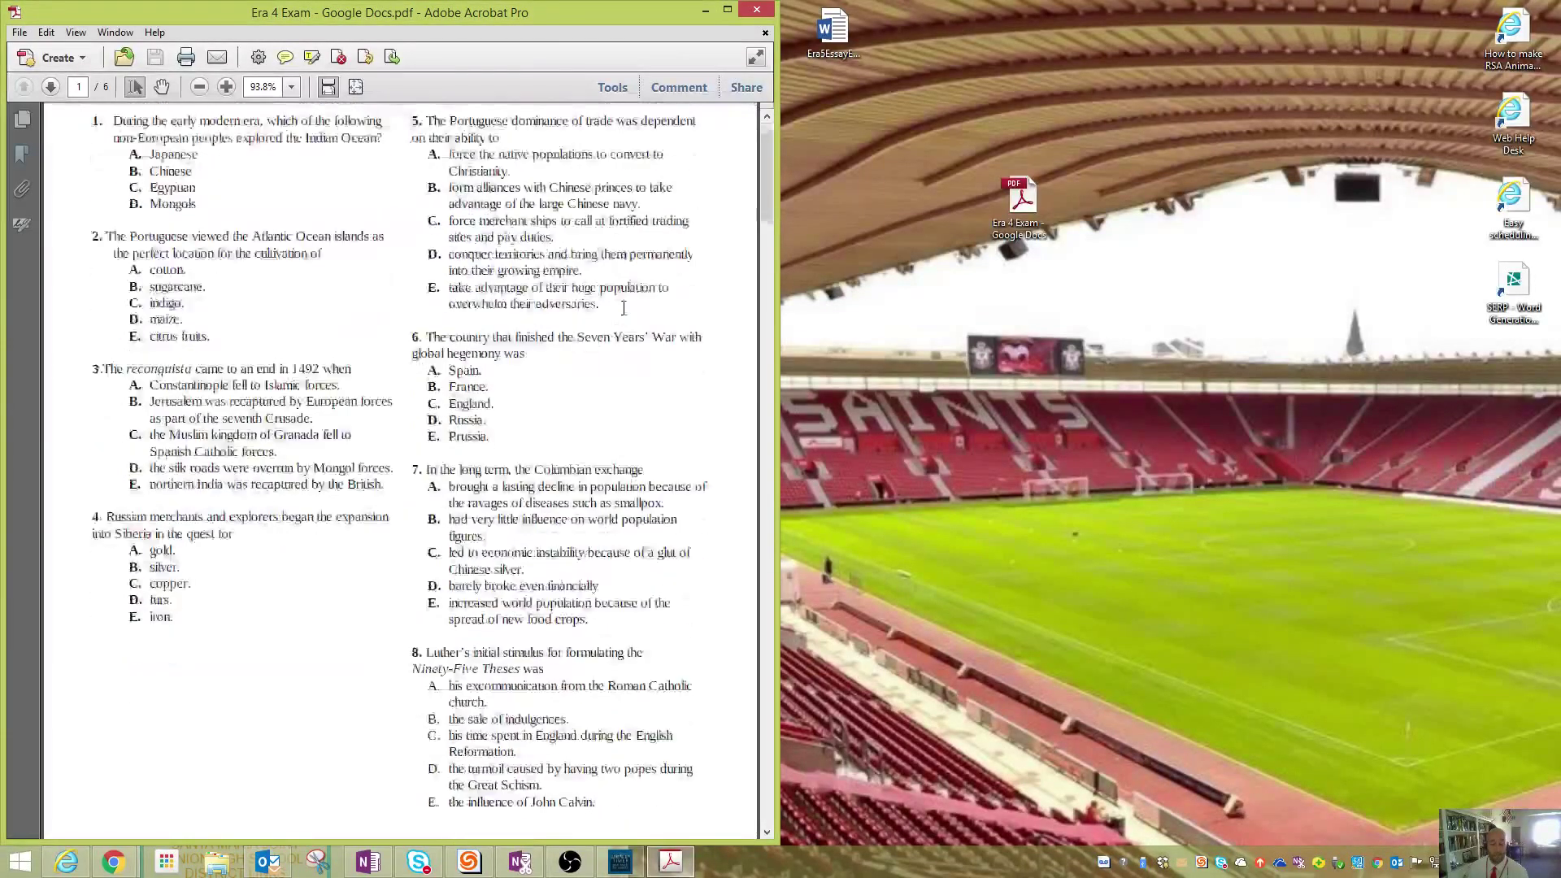
click(760, 10)
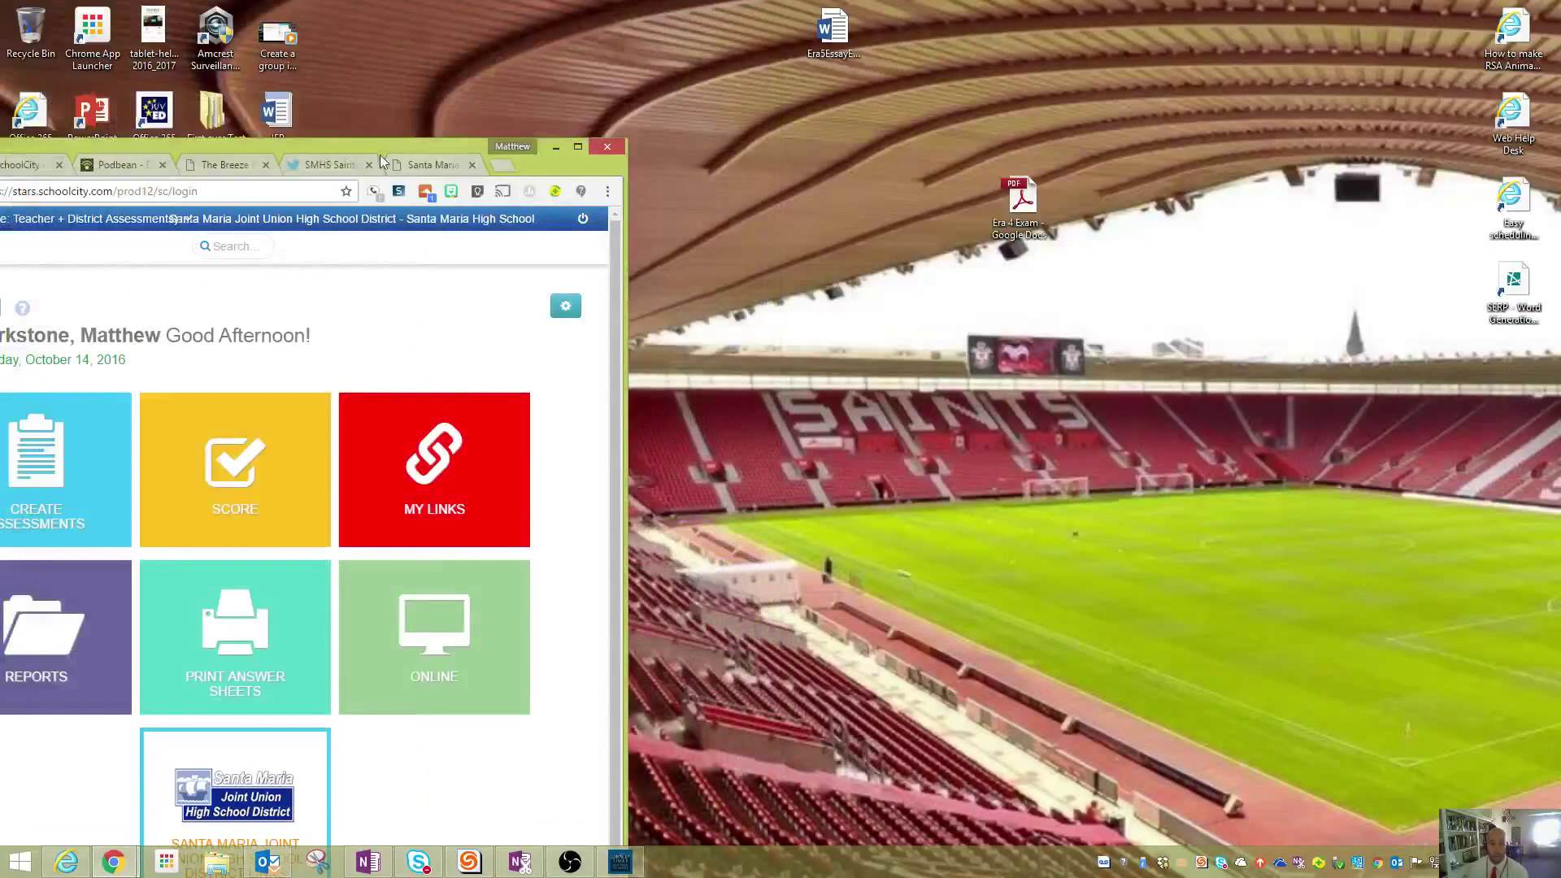
drag(369, 147, 813, 2)
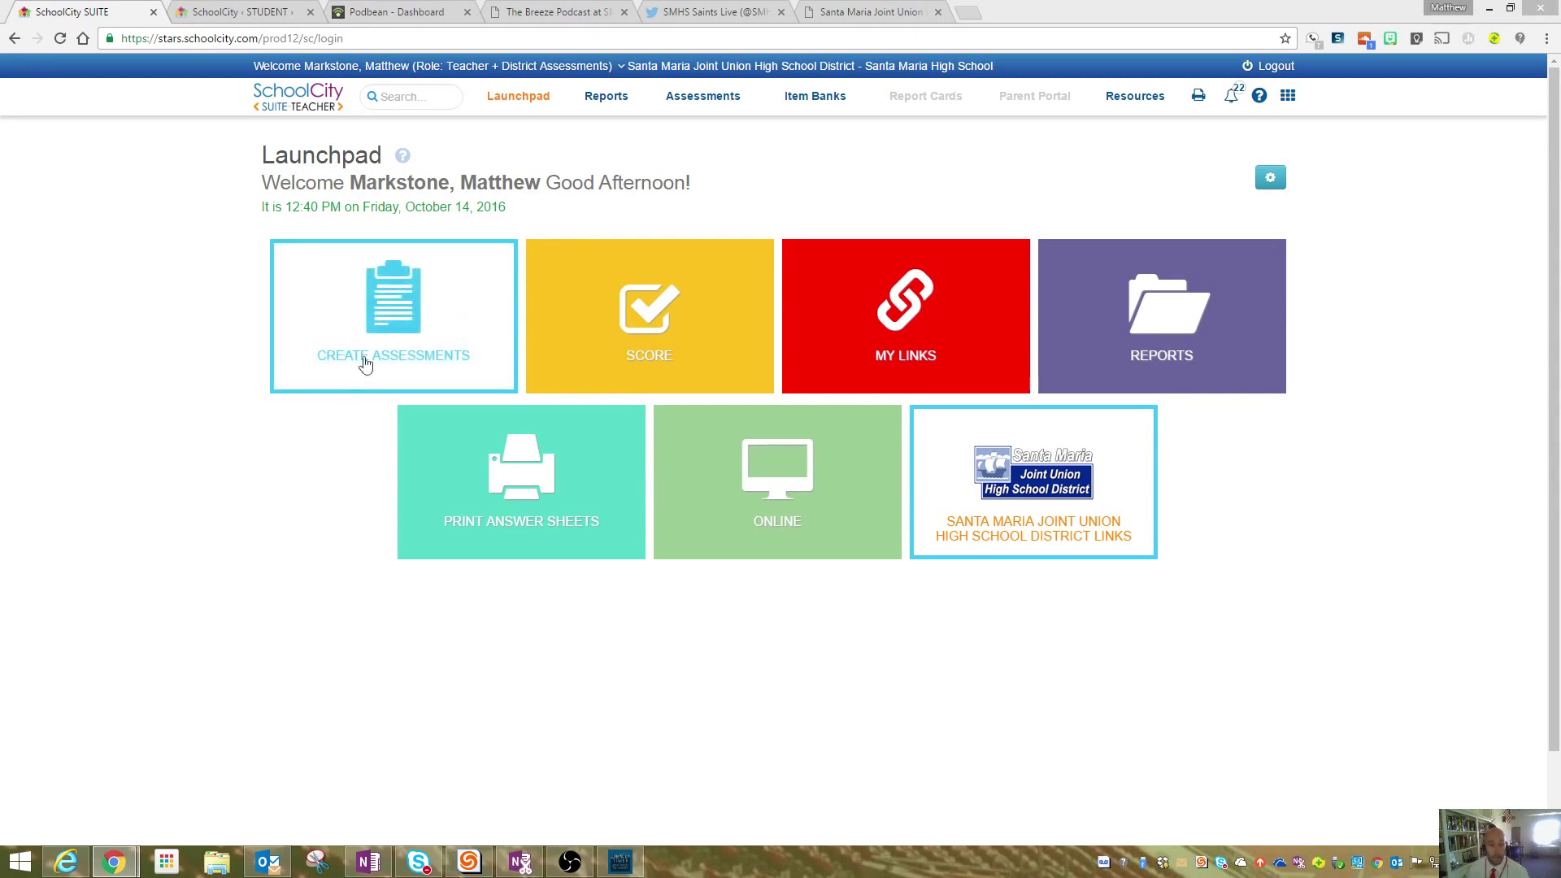
- Flip the Launchpad's Create Assessments tile to reveal AKO, ExamView, Express, Item Bank and Performance Based
click(432, 324)
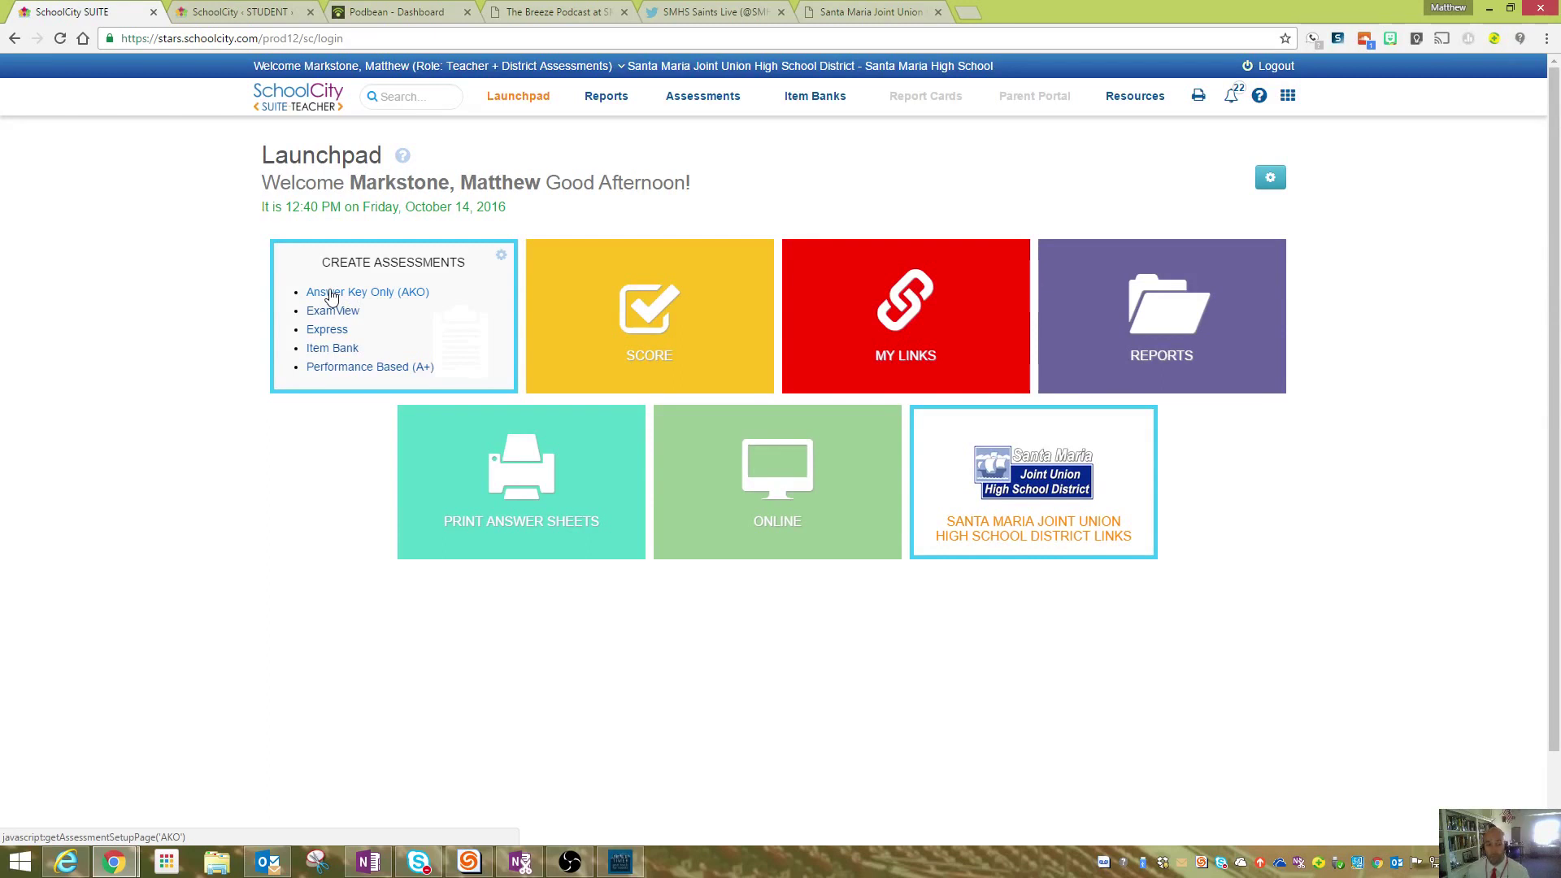
- Create an Answer Key Only assessment named 'Example Test Era 4' with subject History-Social Science
click(331, 294)
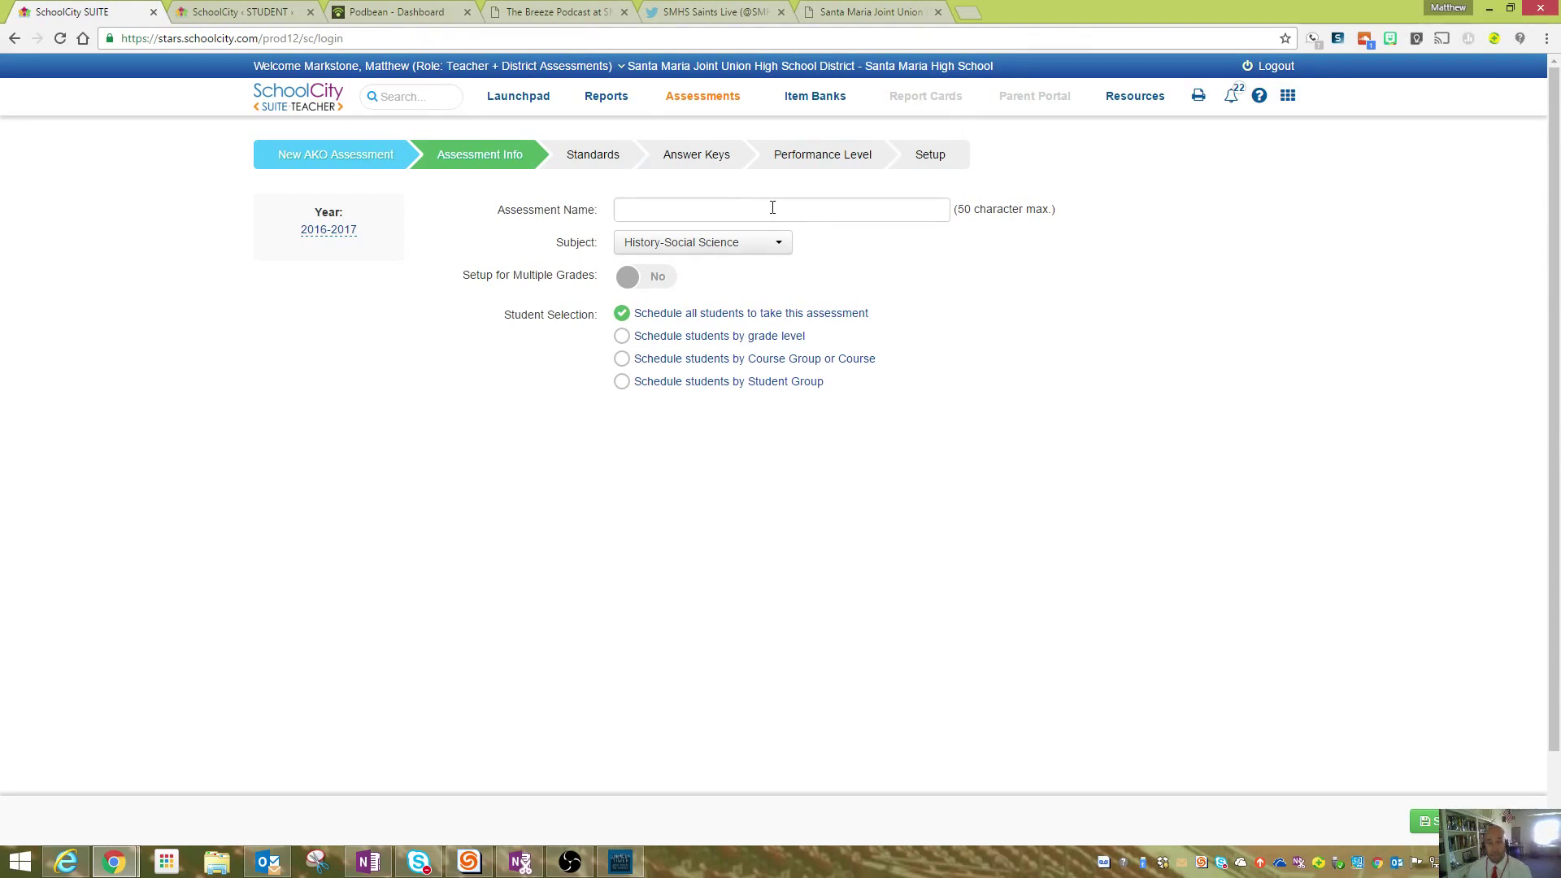
click(712, 206)
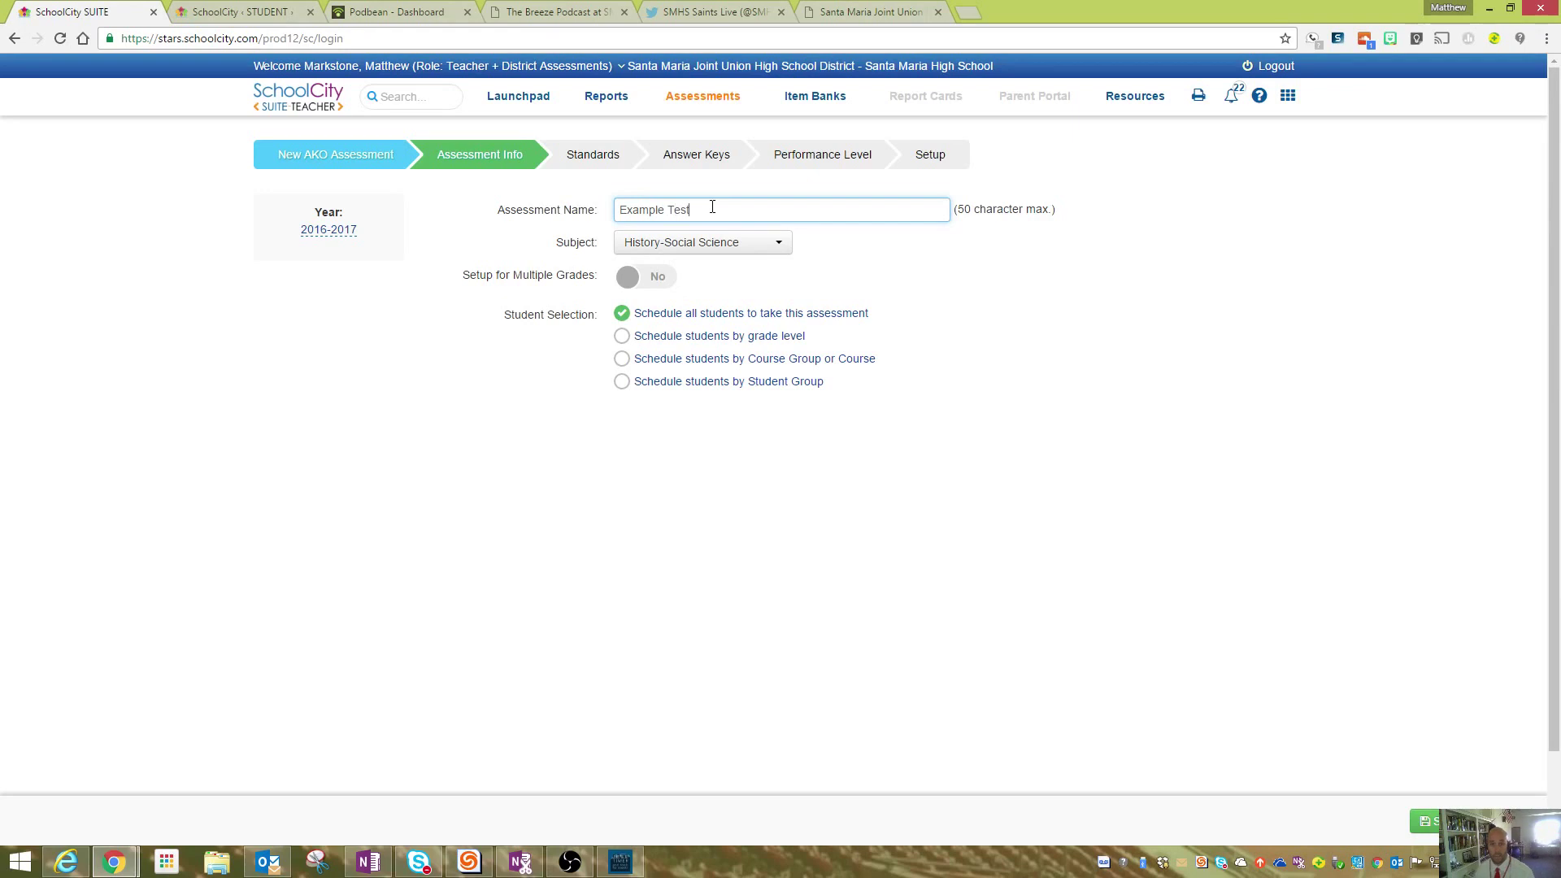
click(771, 262)
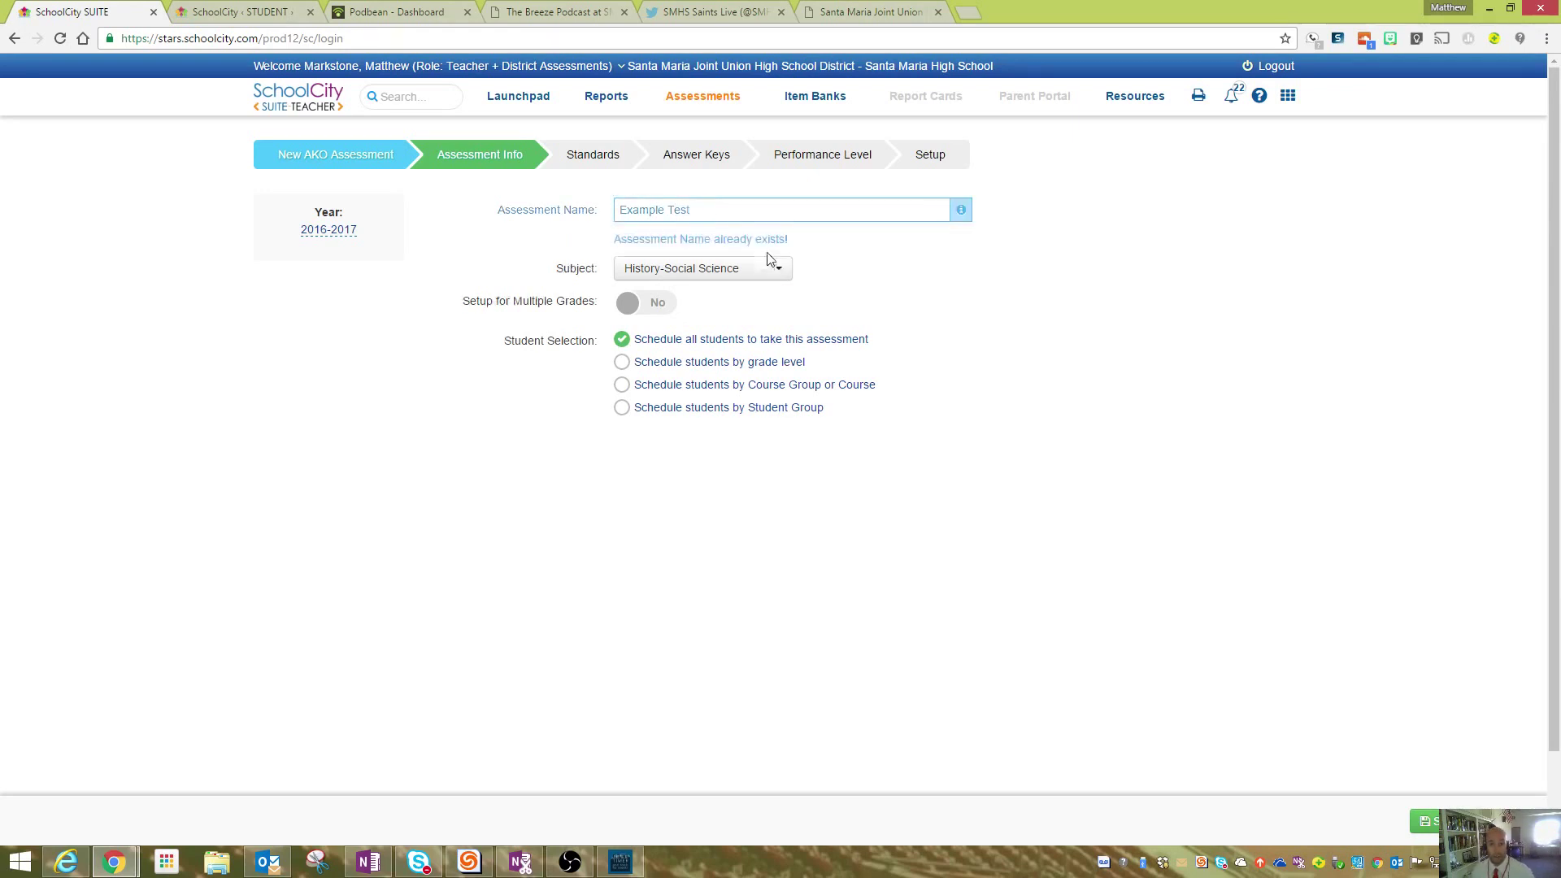
click(717, 214)
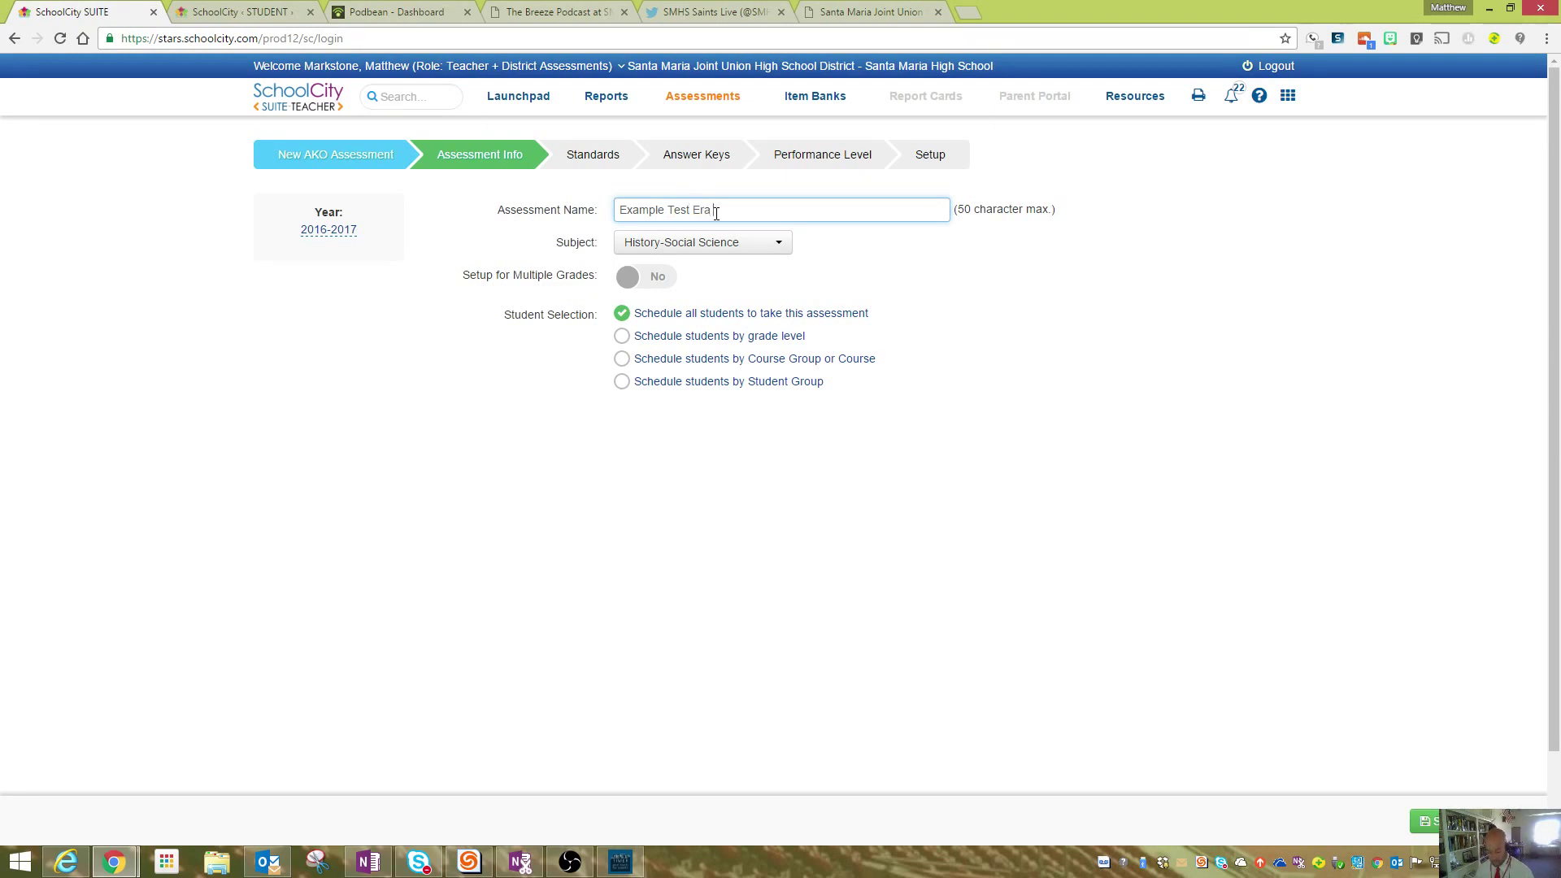
click(821, 249)
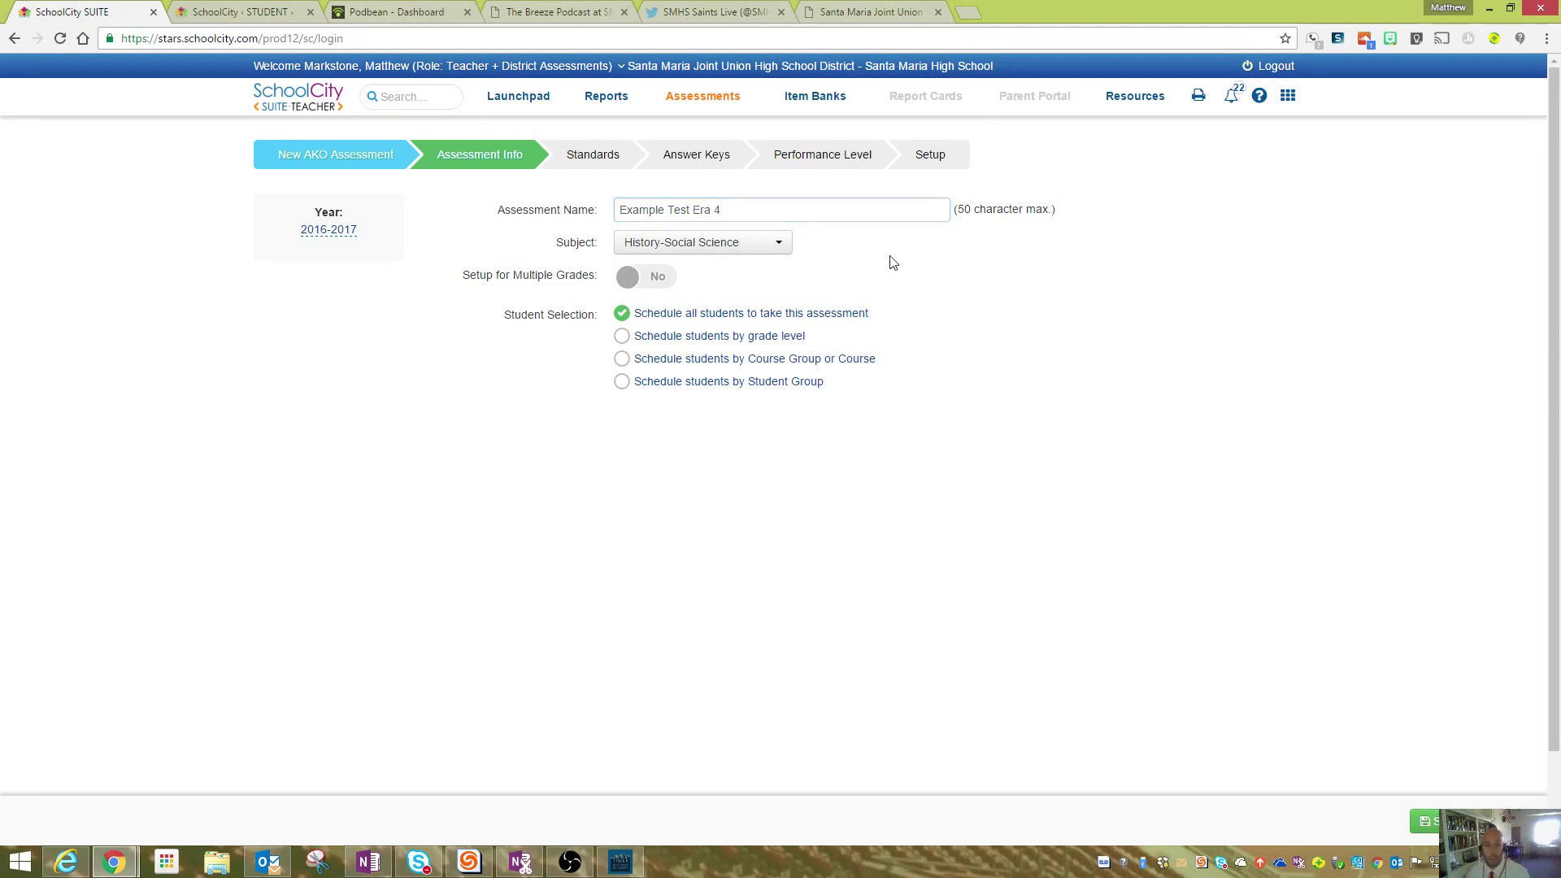
click(778, 248)
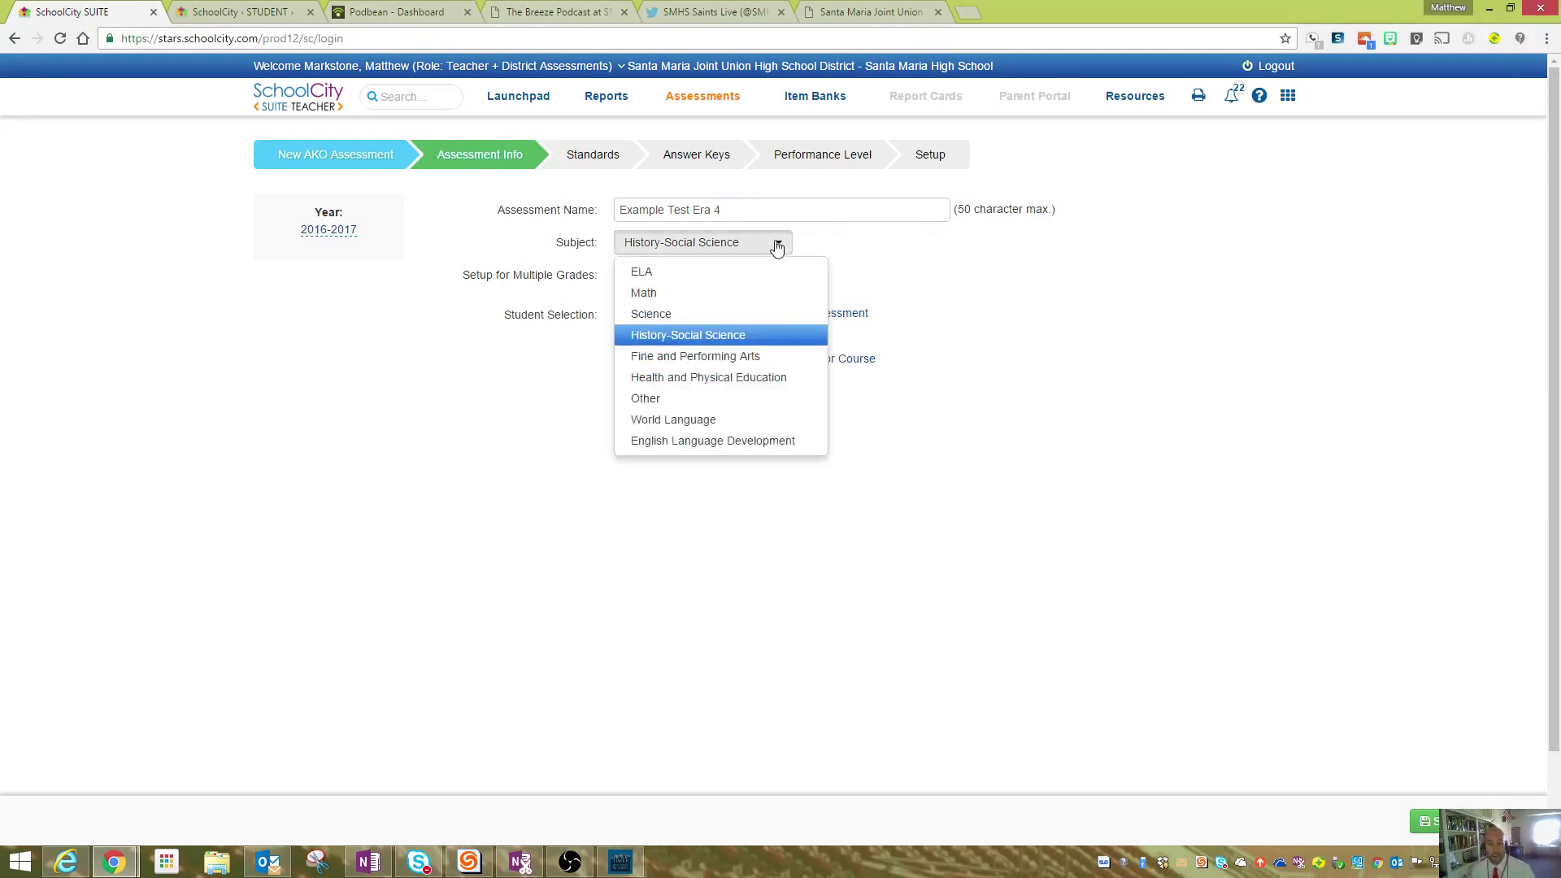
click(923, 262)
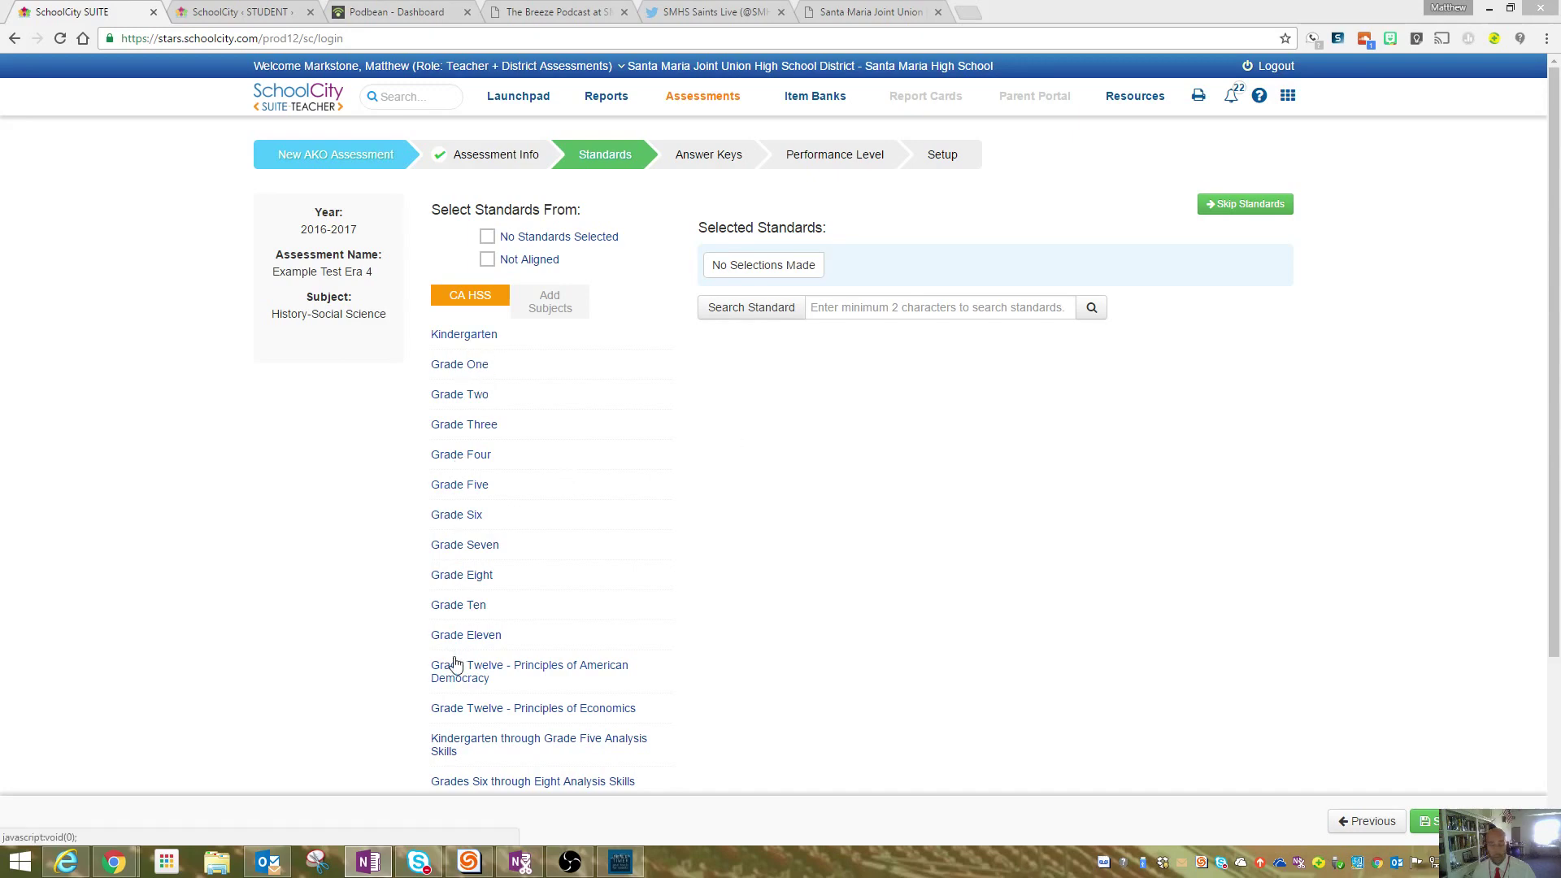
- Select Grade Ten standard SOC.10.WH.10.4.2 and save to continue to the answer keys
click(460, 605)
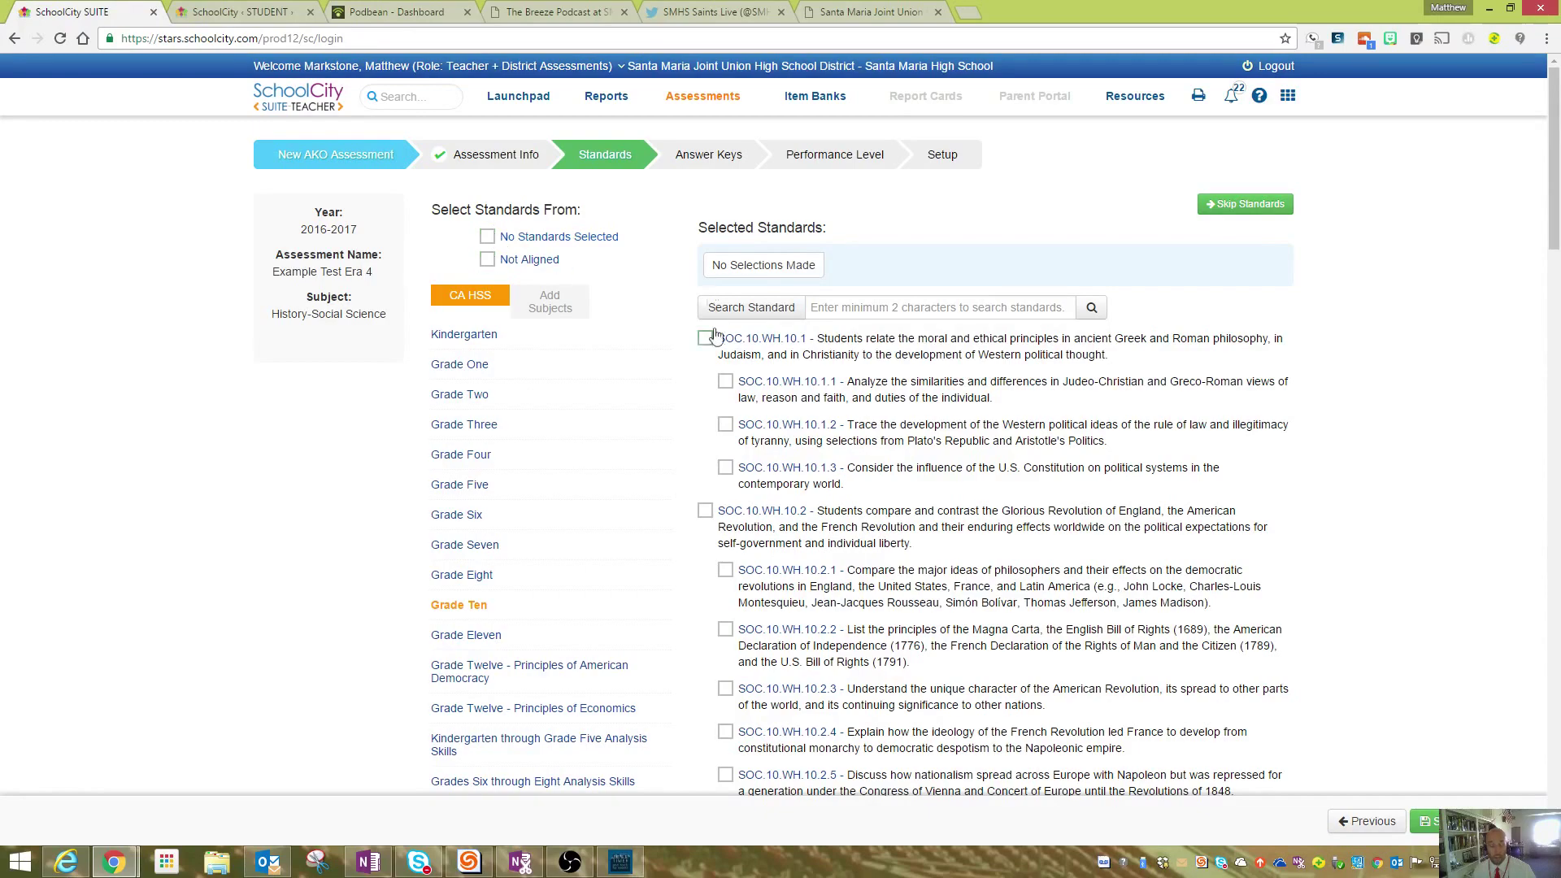
scroll(687, 359, down, 10)
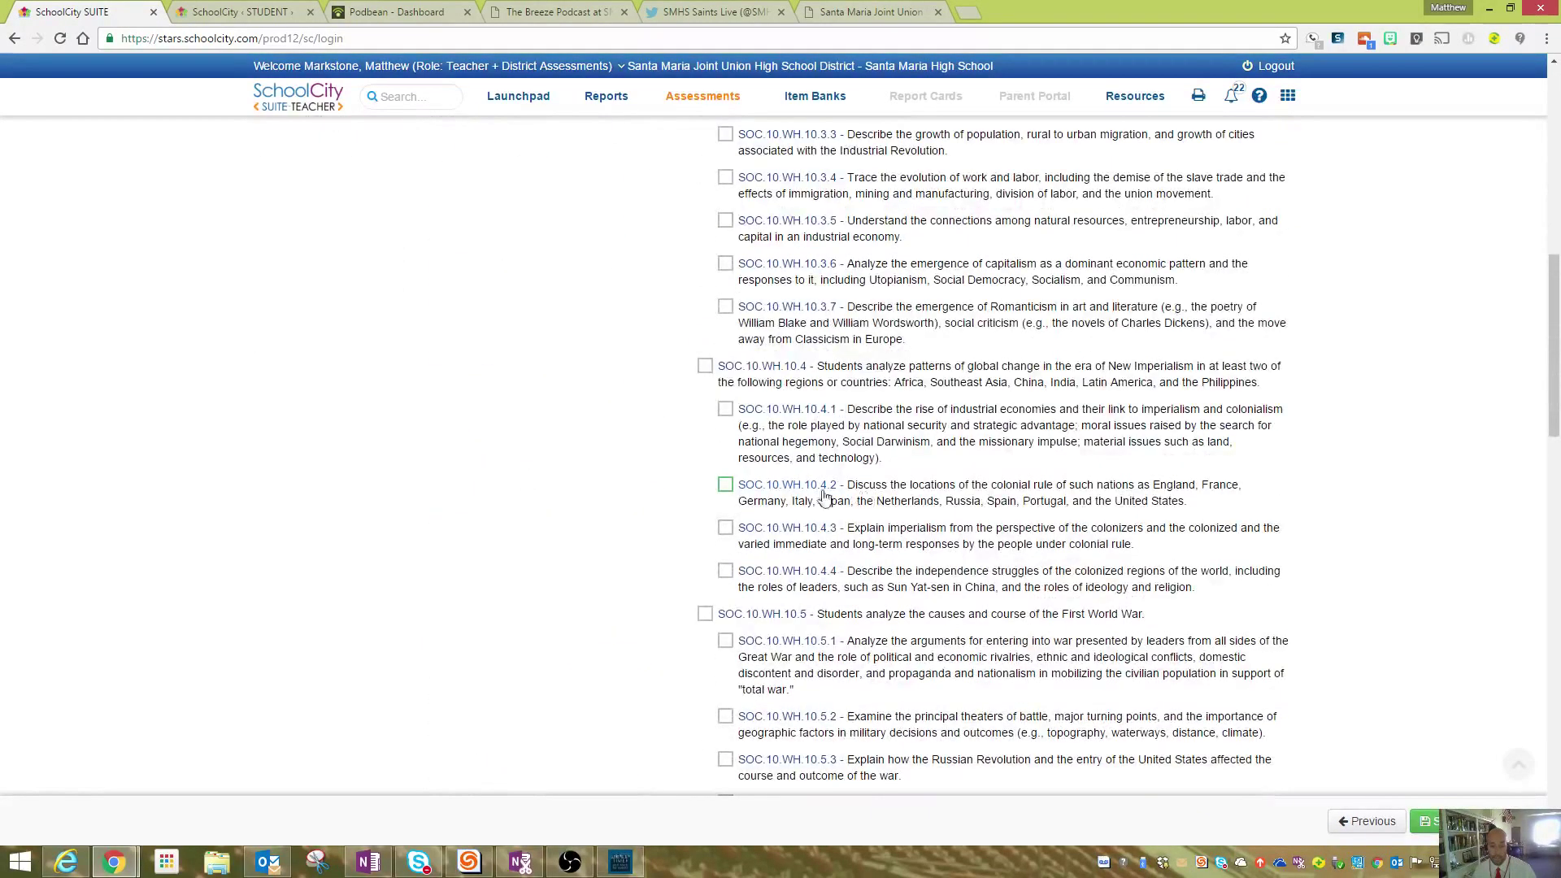
click(726, 483)
scroll(608, 472, up, 5)
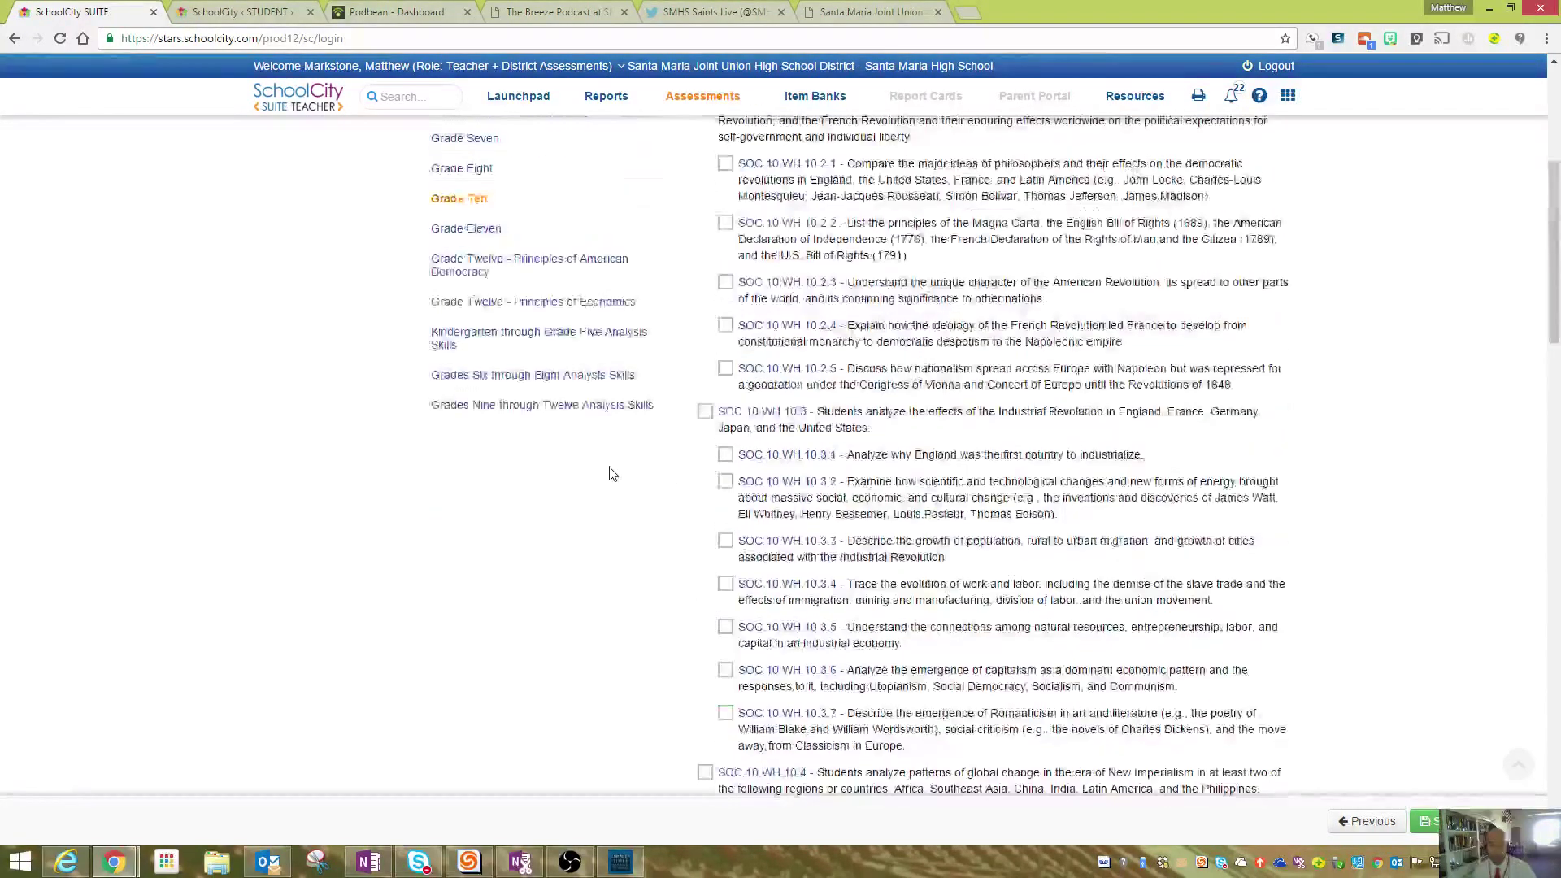
scroll(612, 474, up, 5)
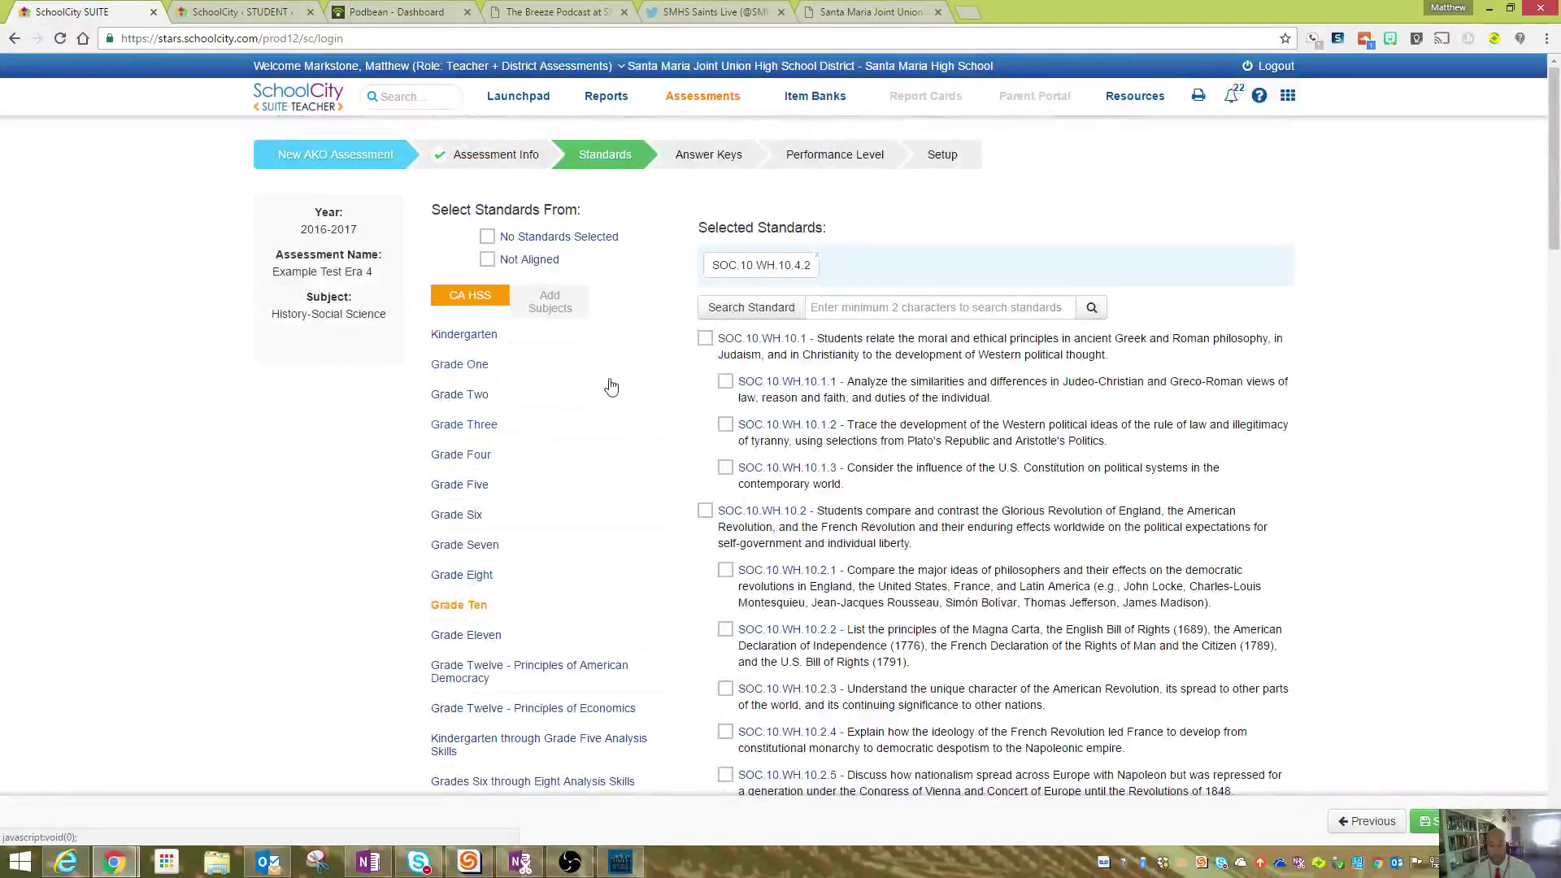
scroll(569, 478, down, 5)
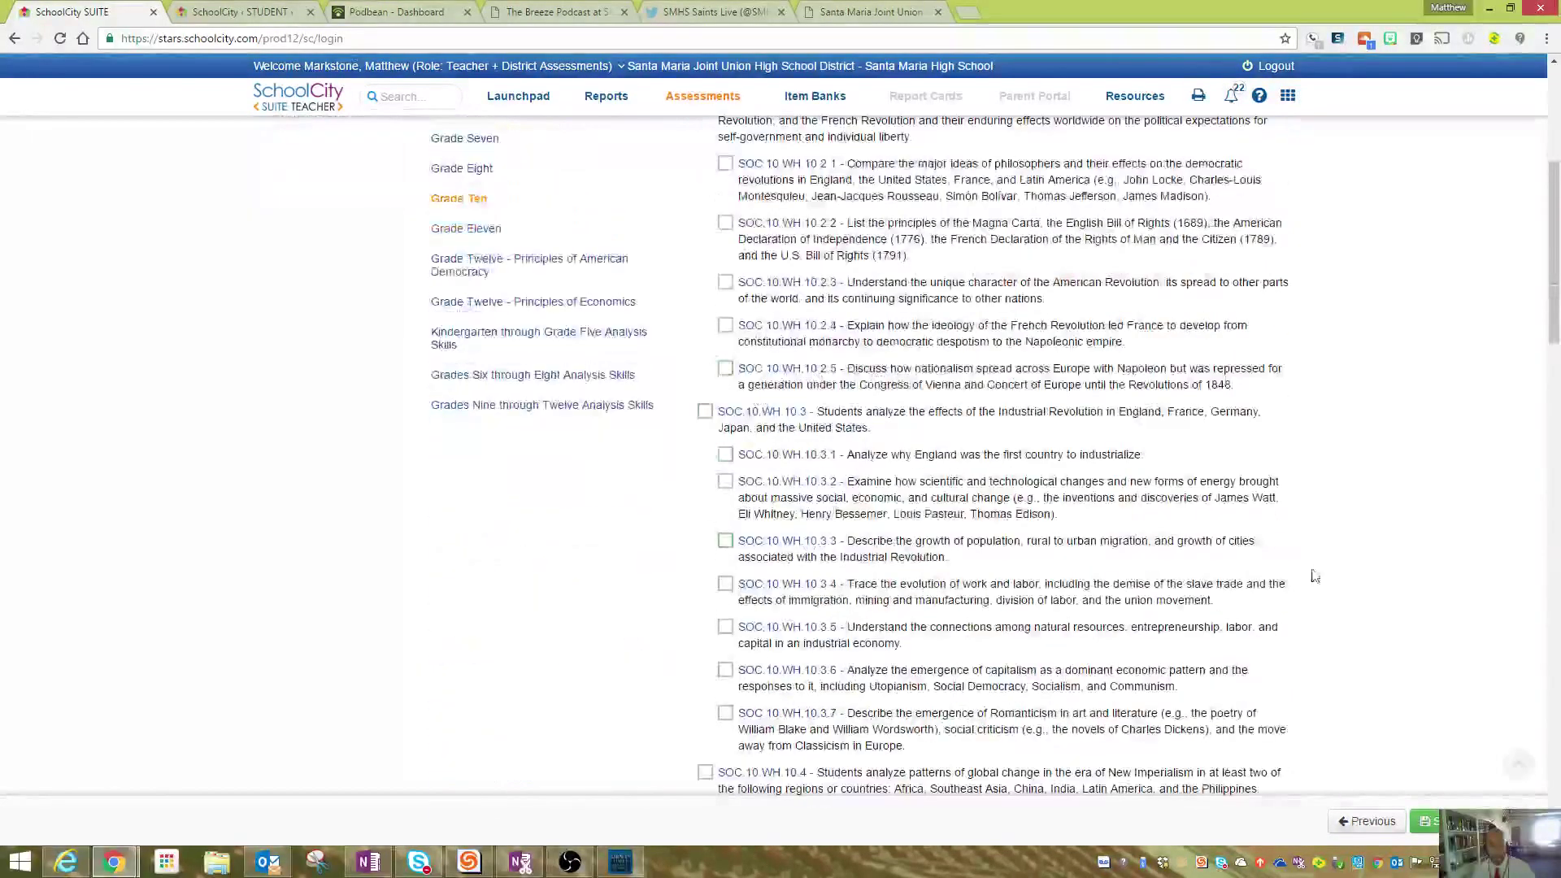
click(1428, 821)
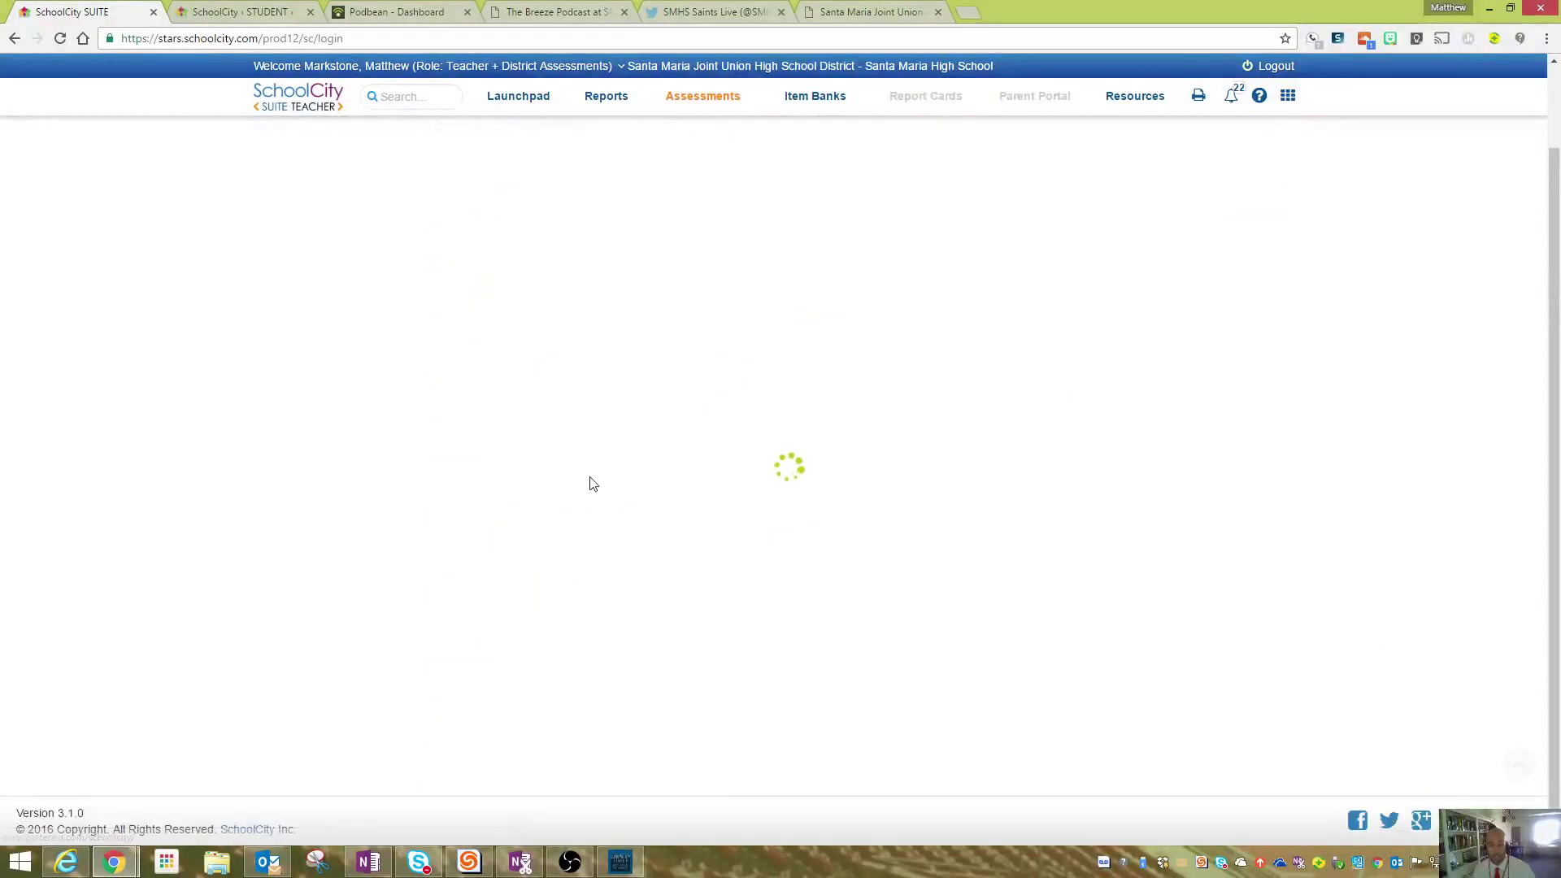
- Set Number of Items to 8 and update, then restore the browser window to show the desktop
scroll(597, 438, up, 2)
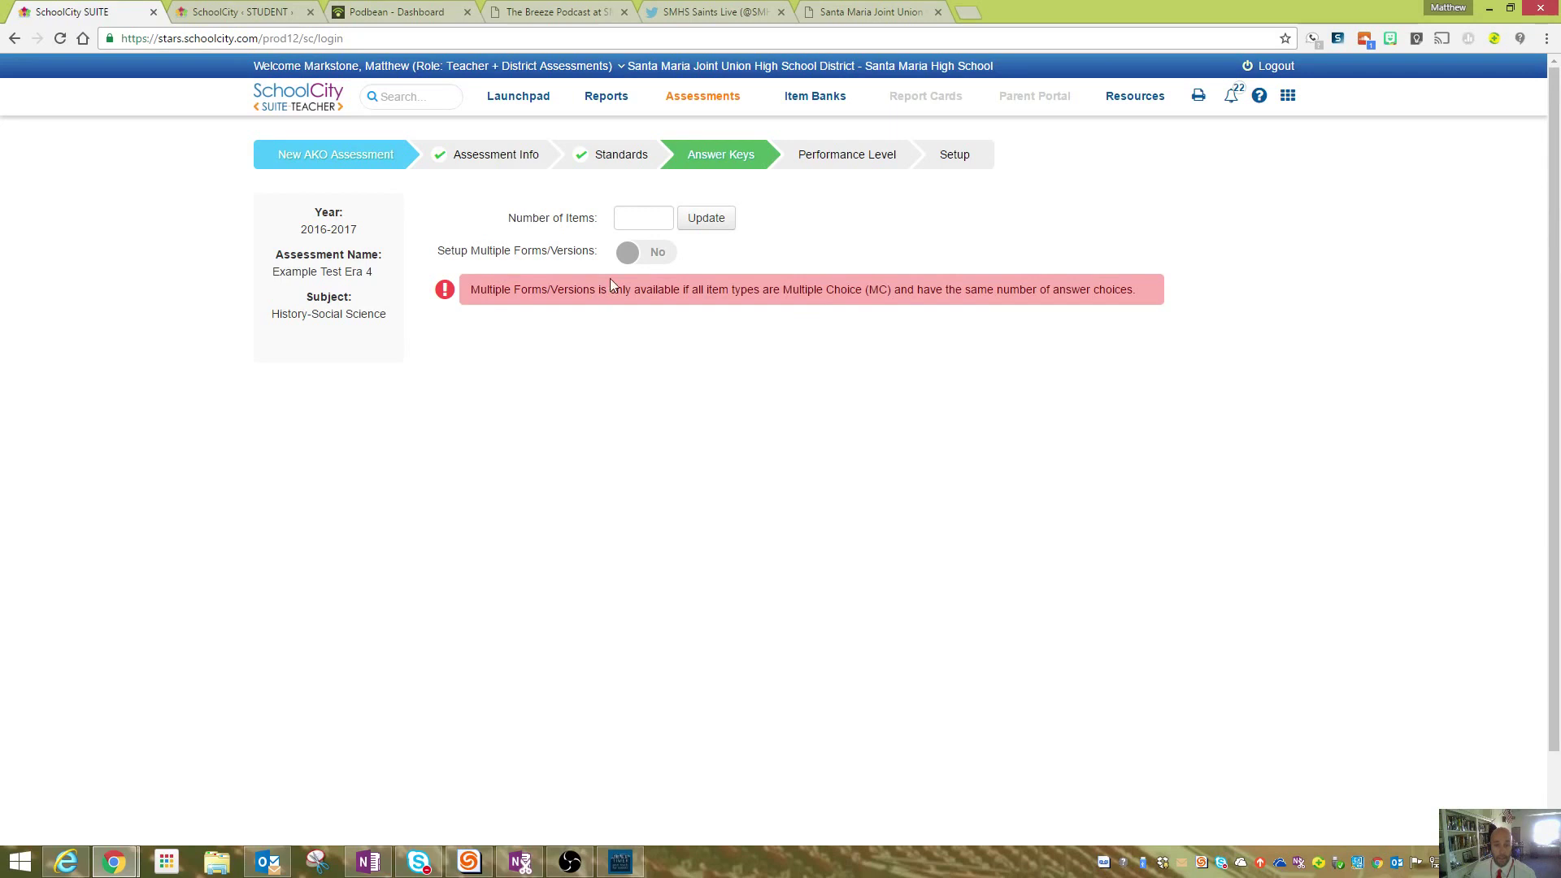
click(634, 214)
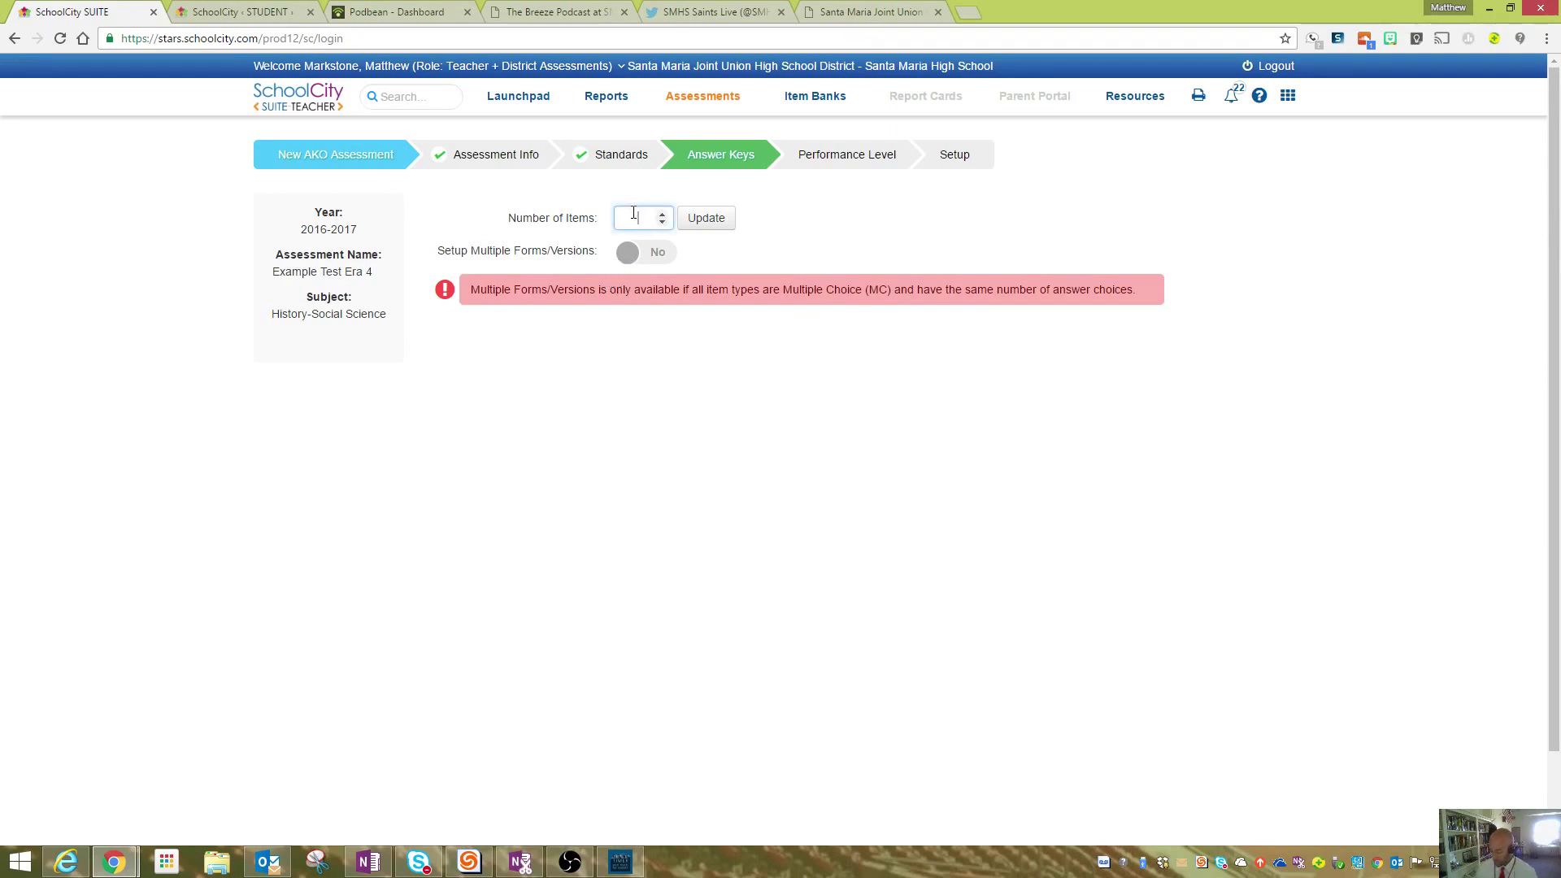
text(8)
click(710, 218)
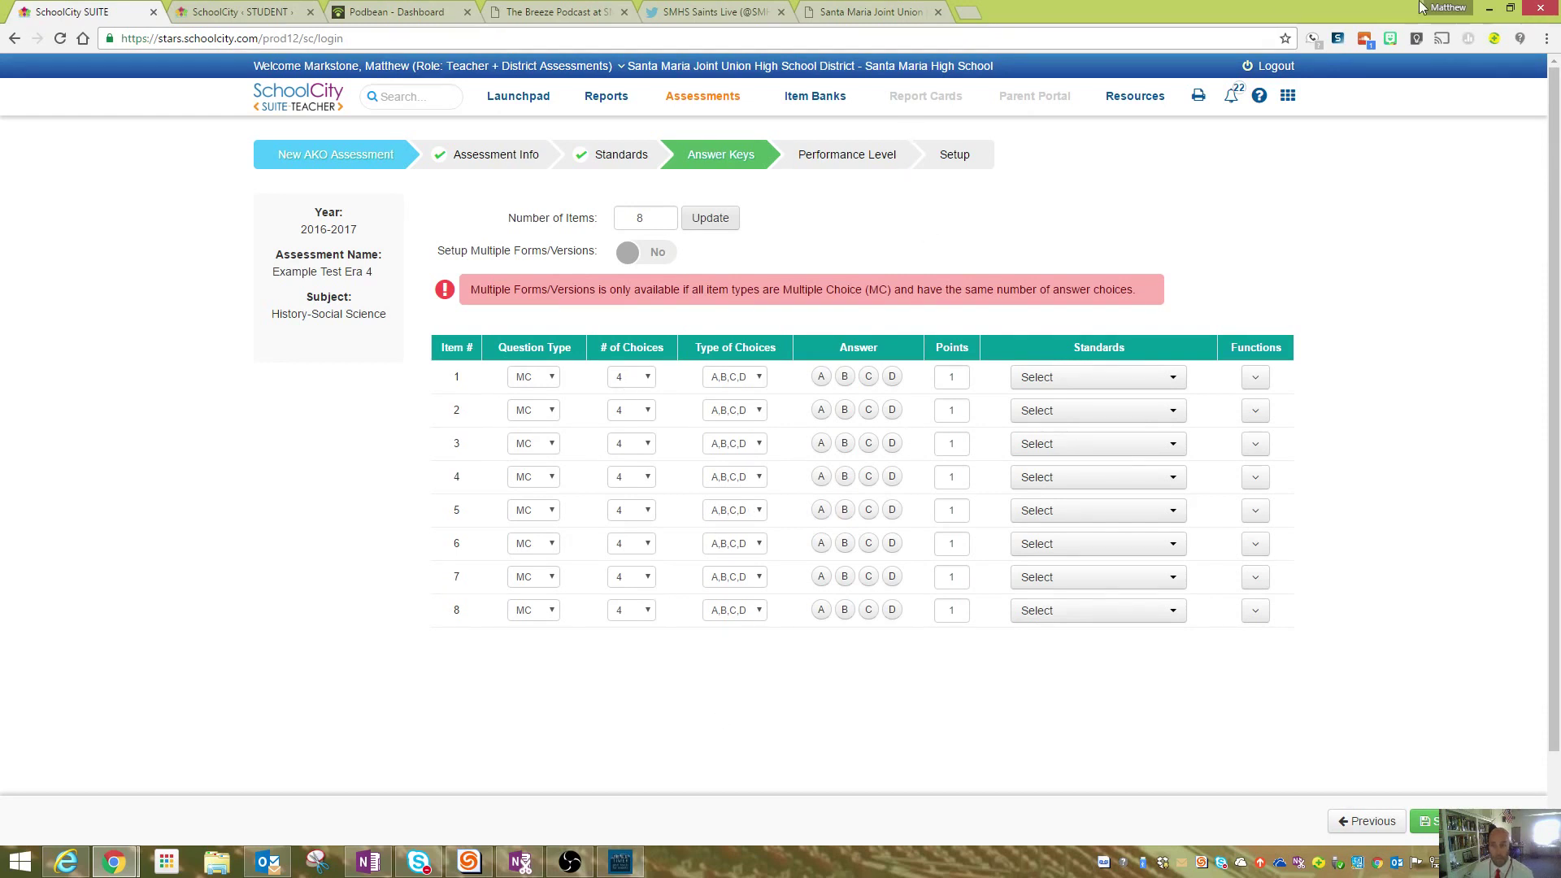
double_click(1324, 18)
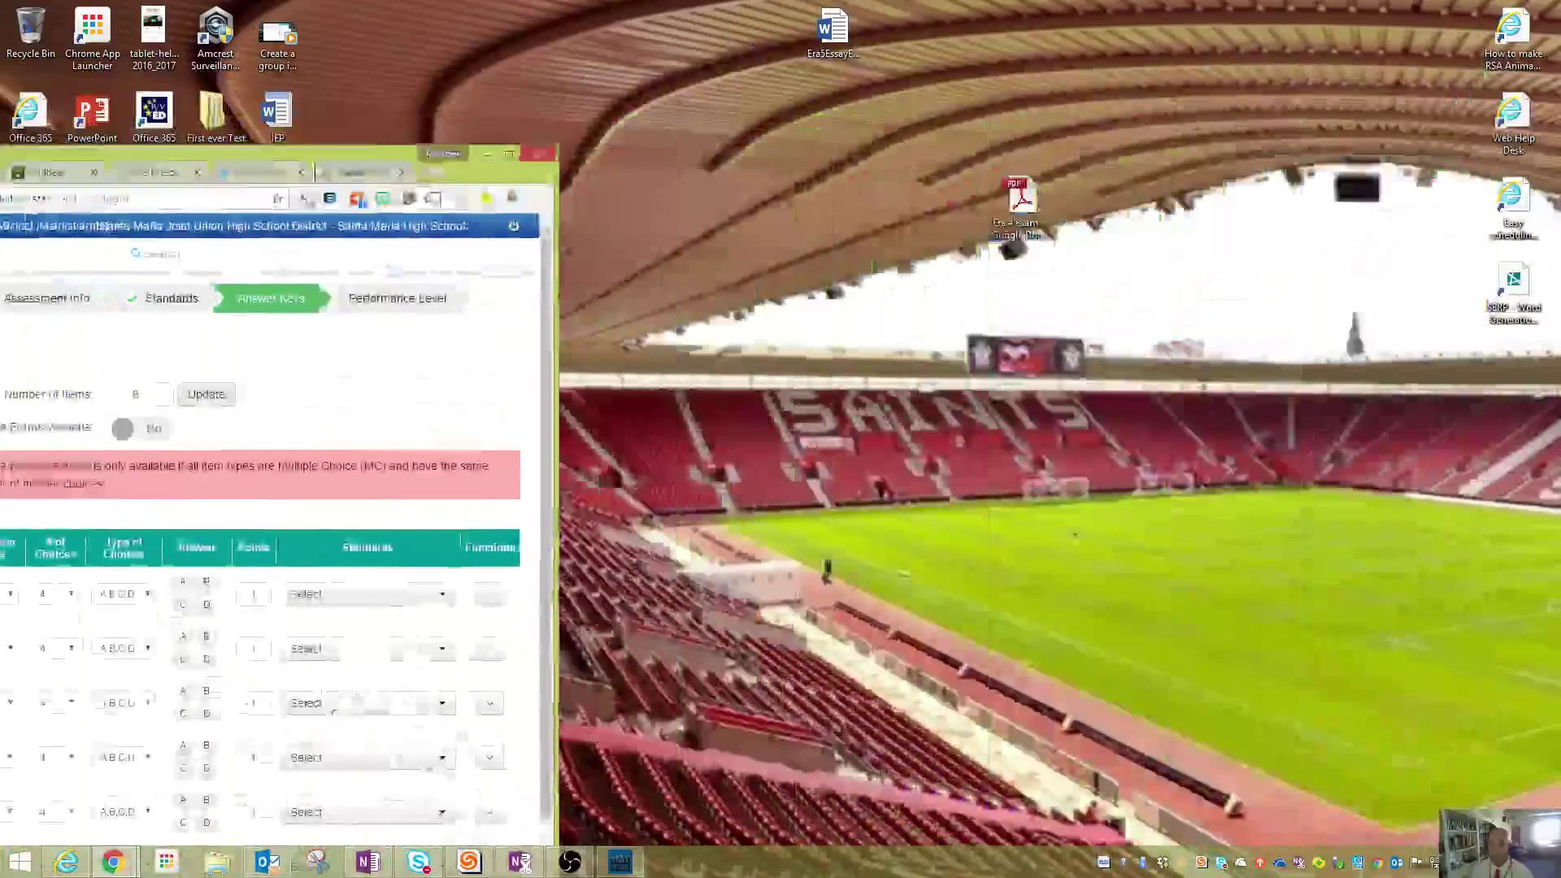
- Open the Era 4 Exam PDF in Acrobat, decline PDFMaker add-ins, and tile it beside the browser
double_click(1046, 188)
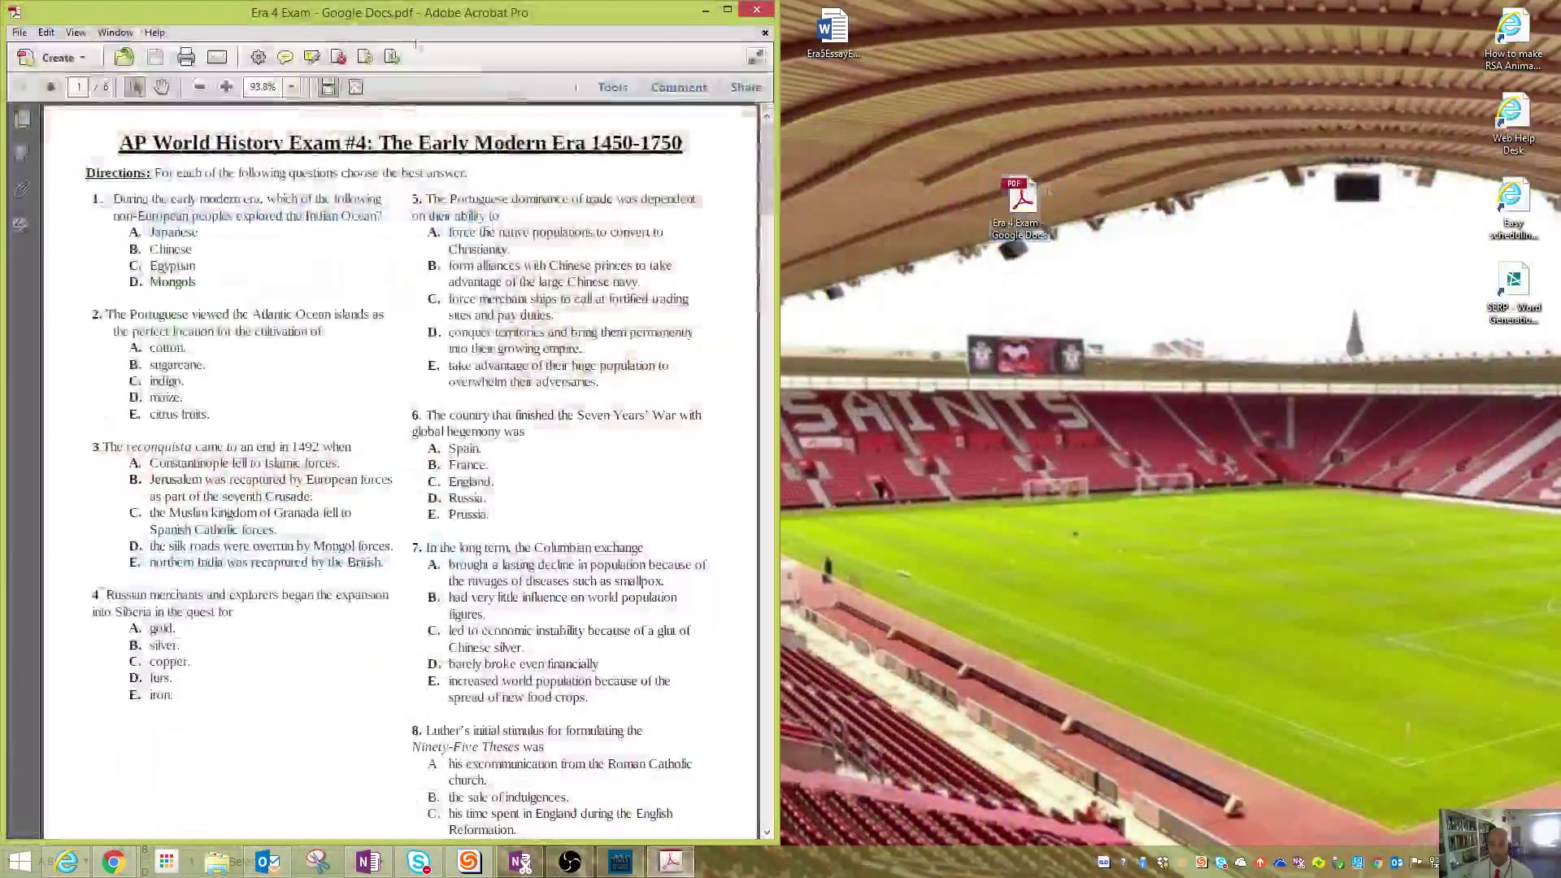
drag(415, 12, 1409, 71)
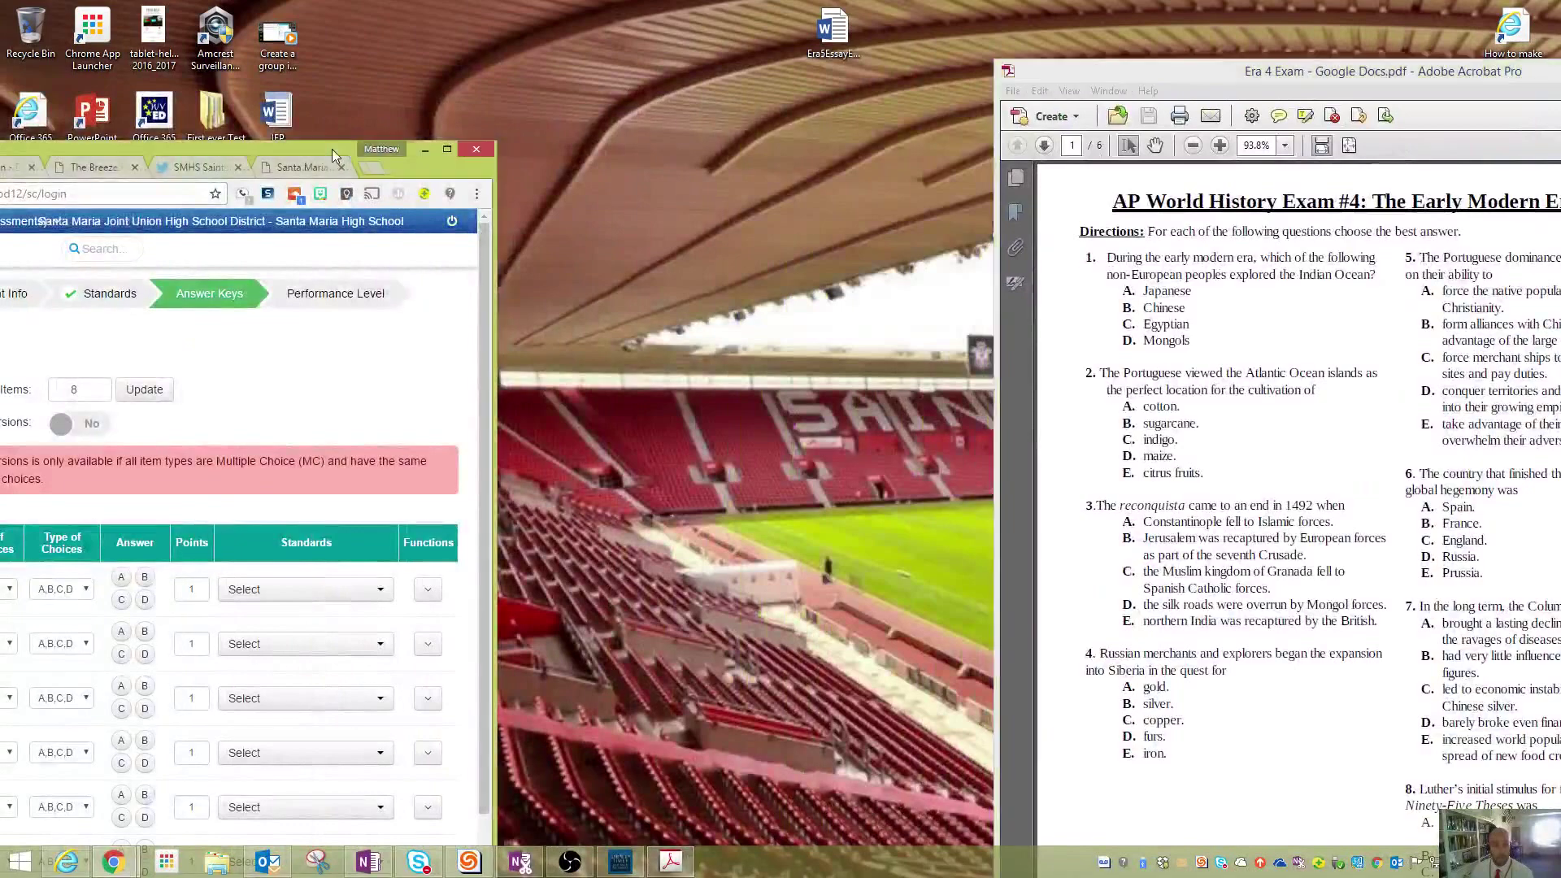
drag(332, 149, 1, 91)
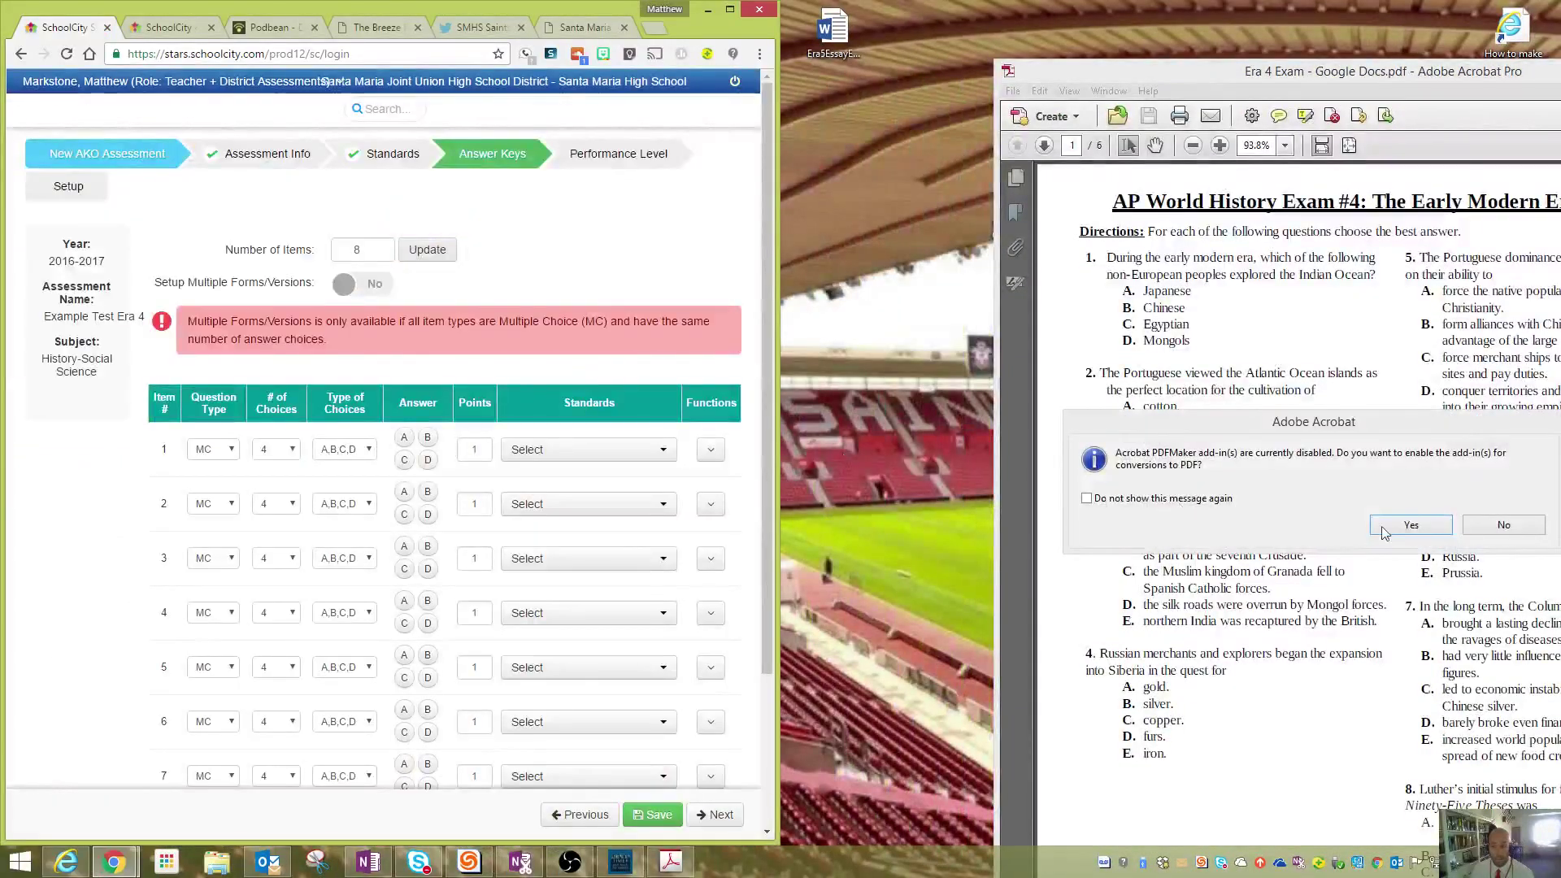
click(1485, 530)
drag(1231, 73, 1042, 25)
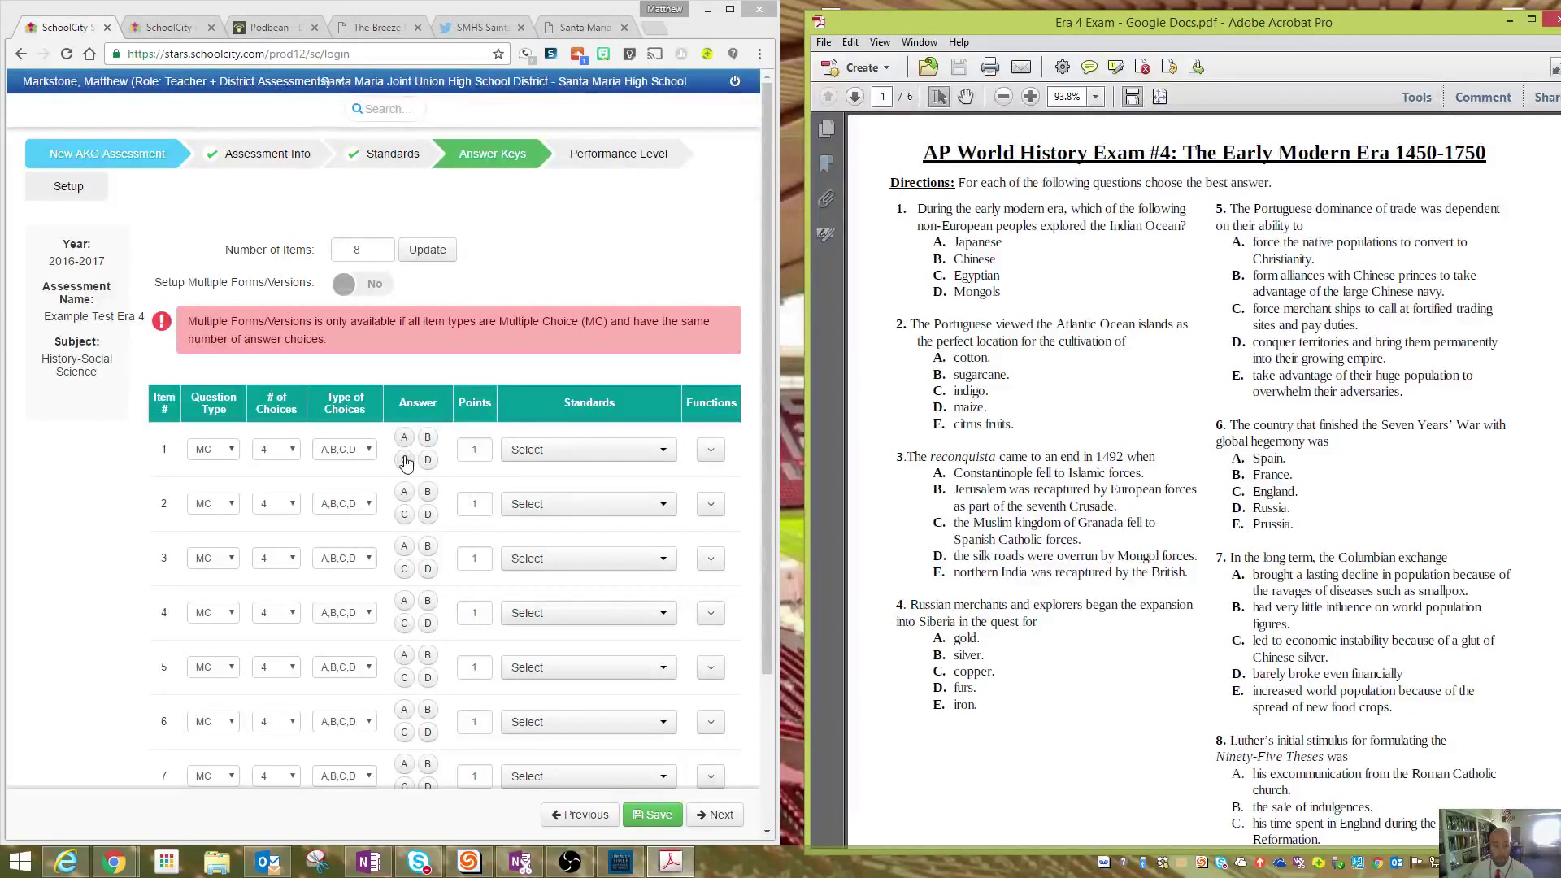
- Mark B as item 1's answer and give items 2–4 five answer choices
click(427, 441)
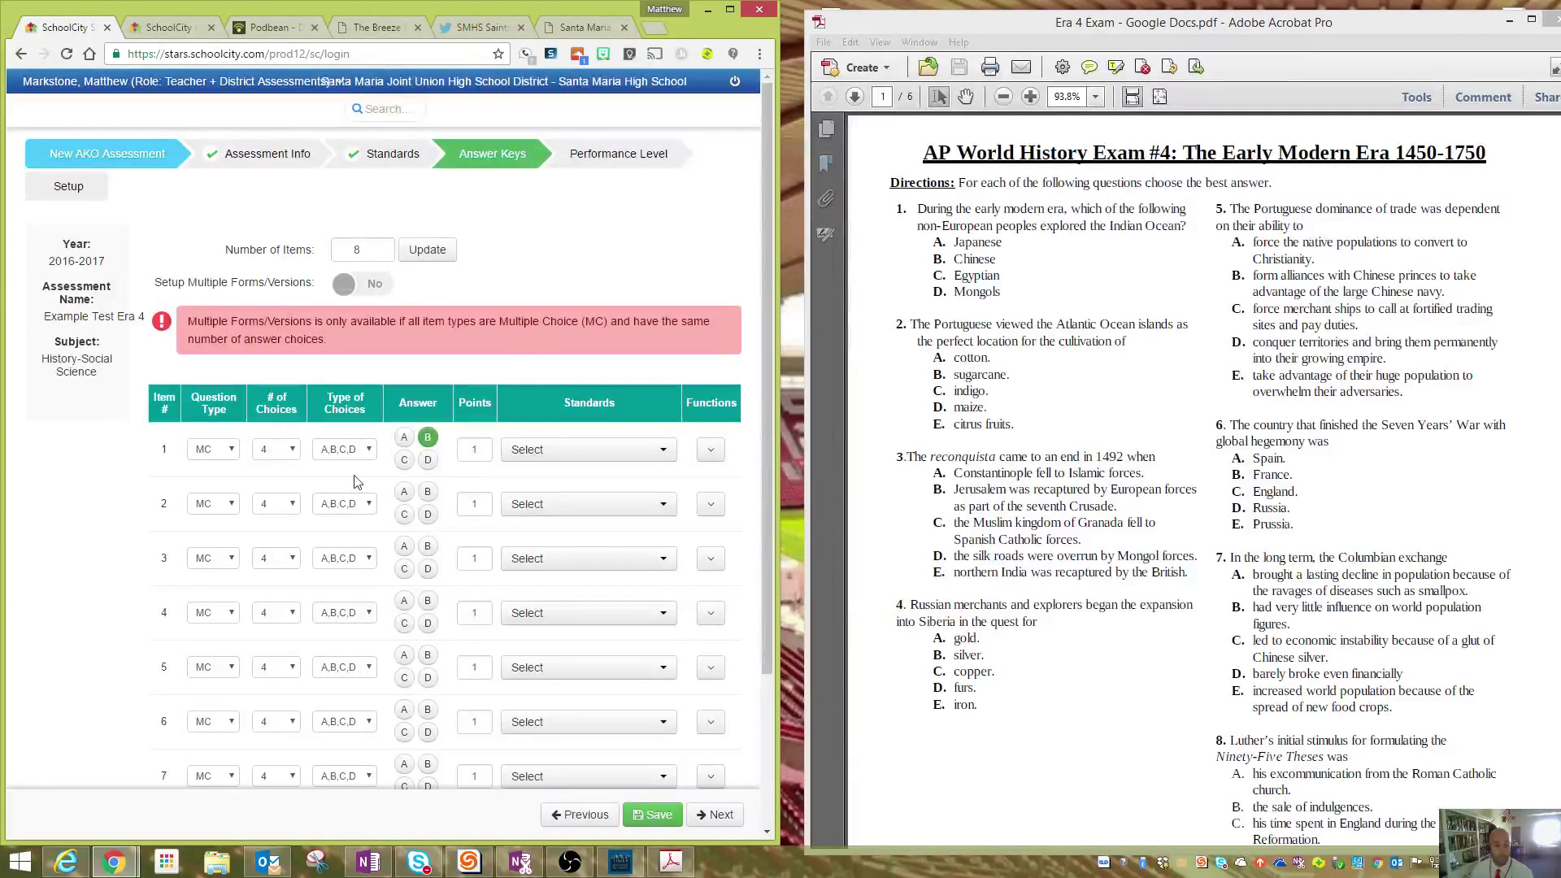
click(279, 505)
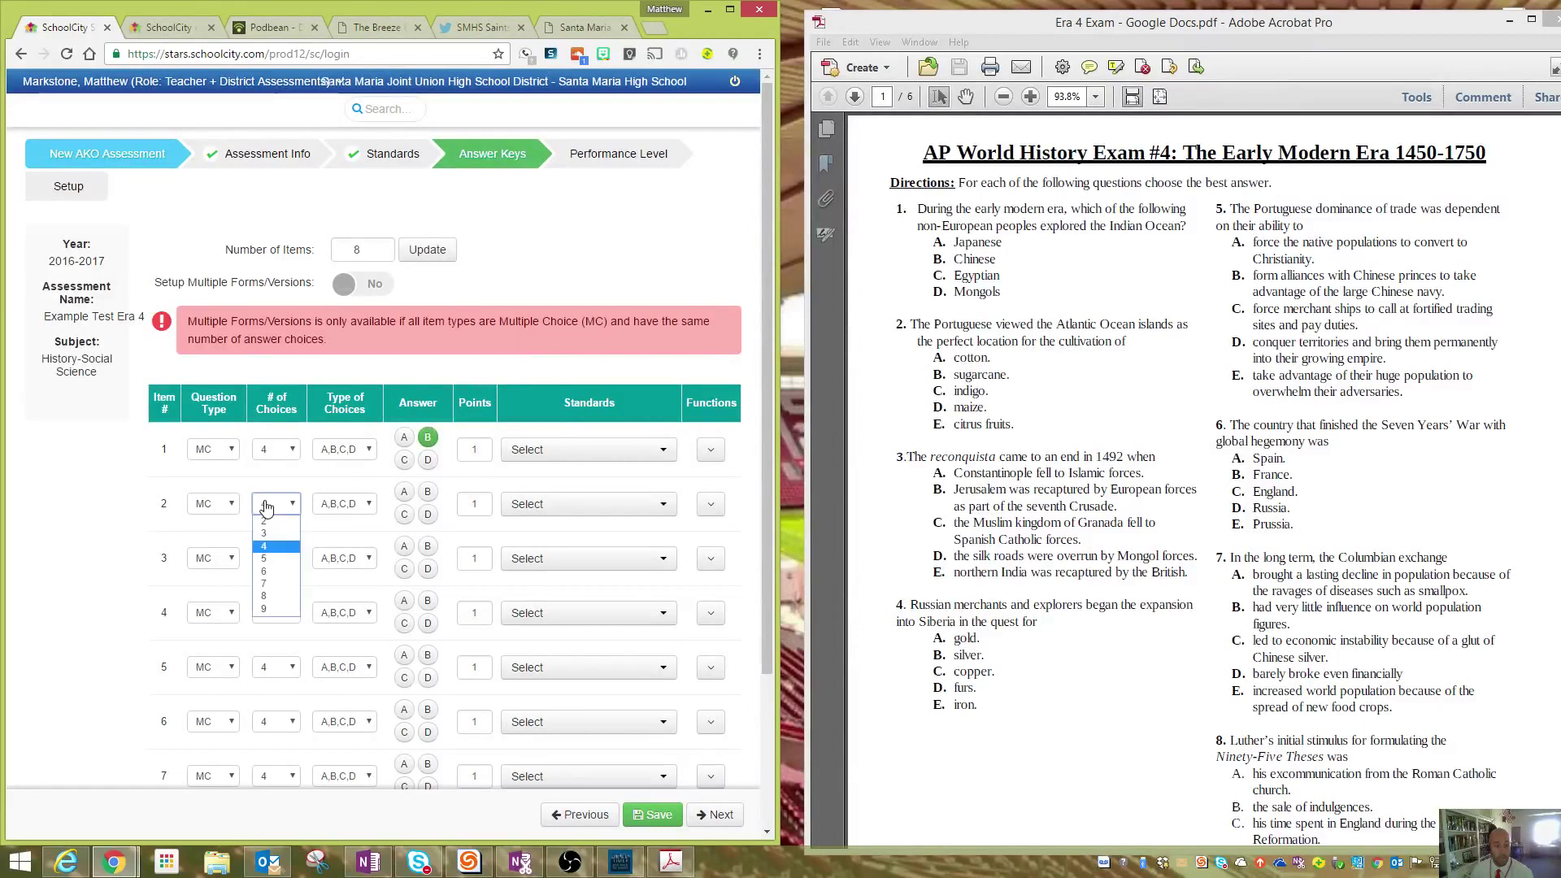
click(279, 558)
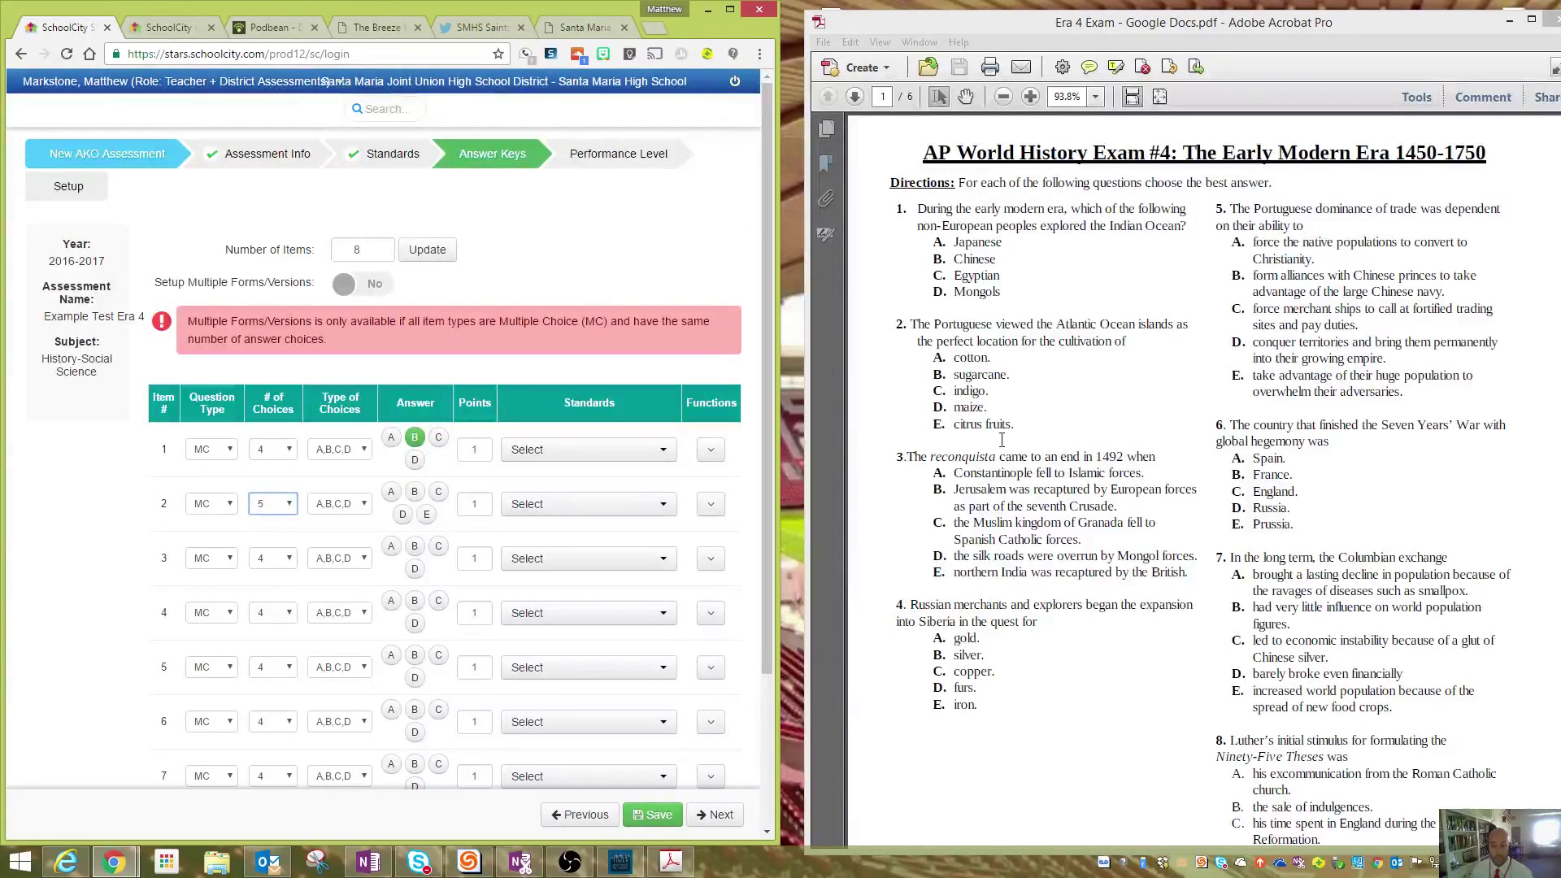
click(265, 560)
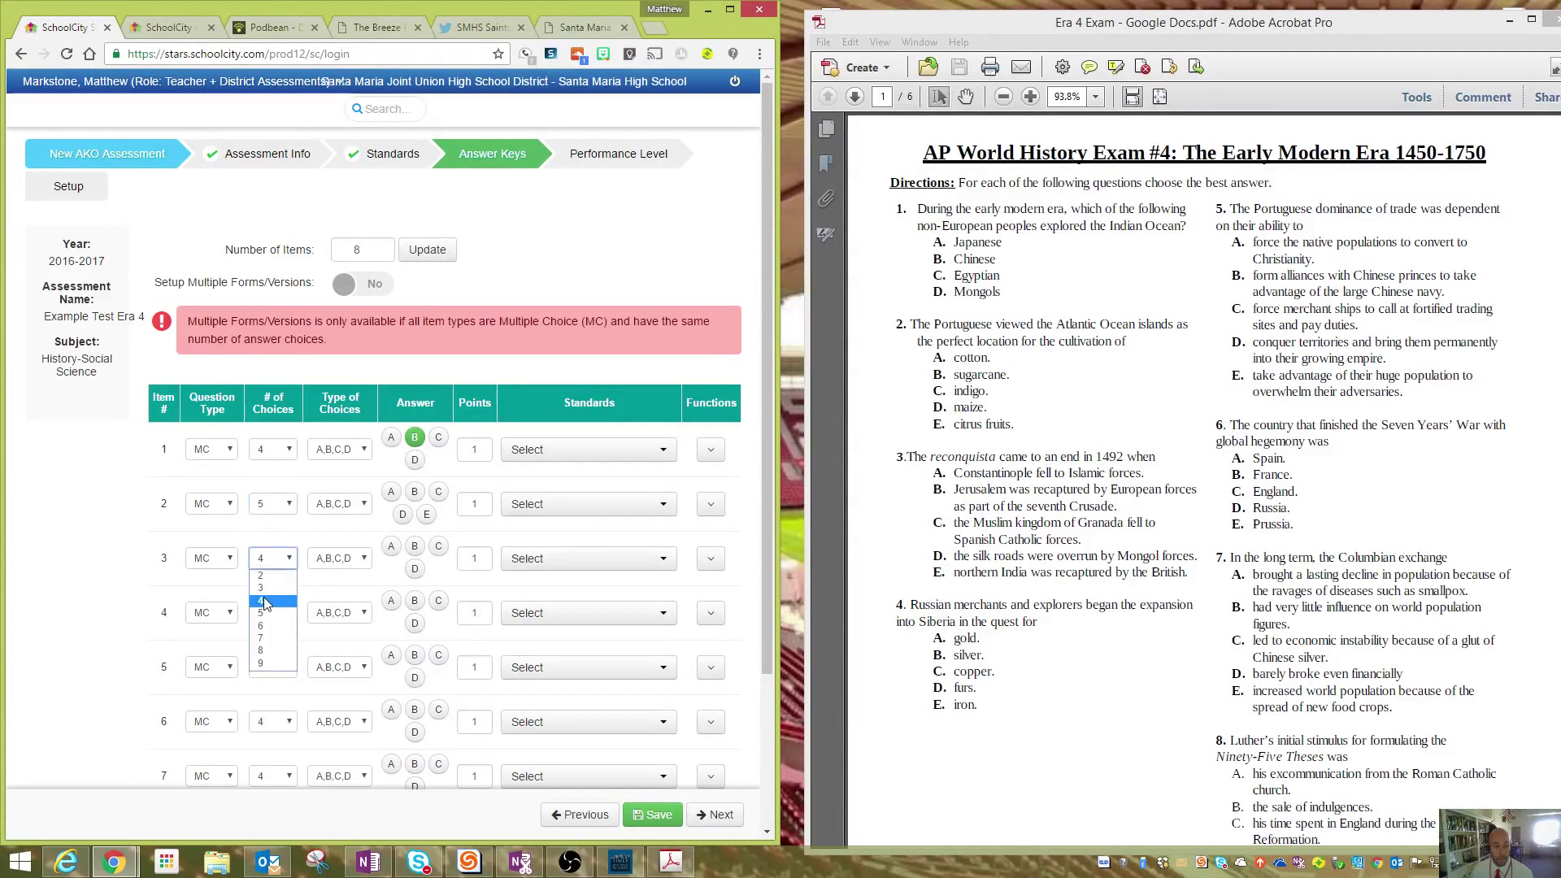
click(273, 613)
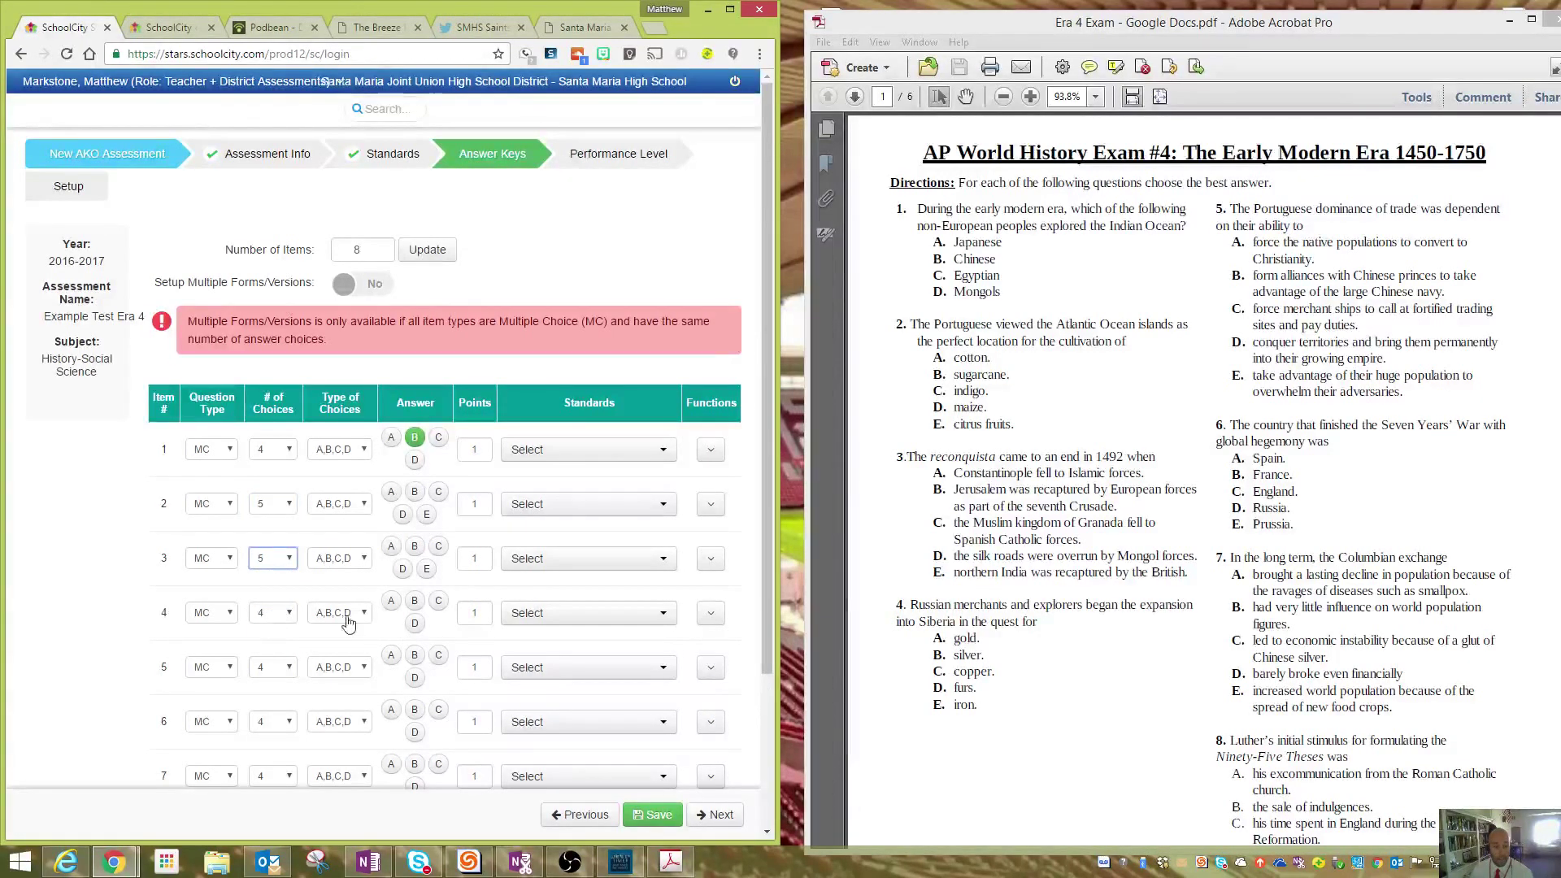
click(289, 613)
click(281, 668)
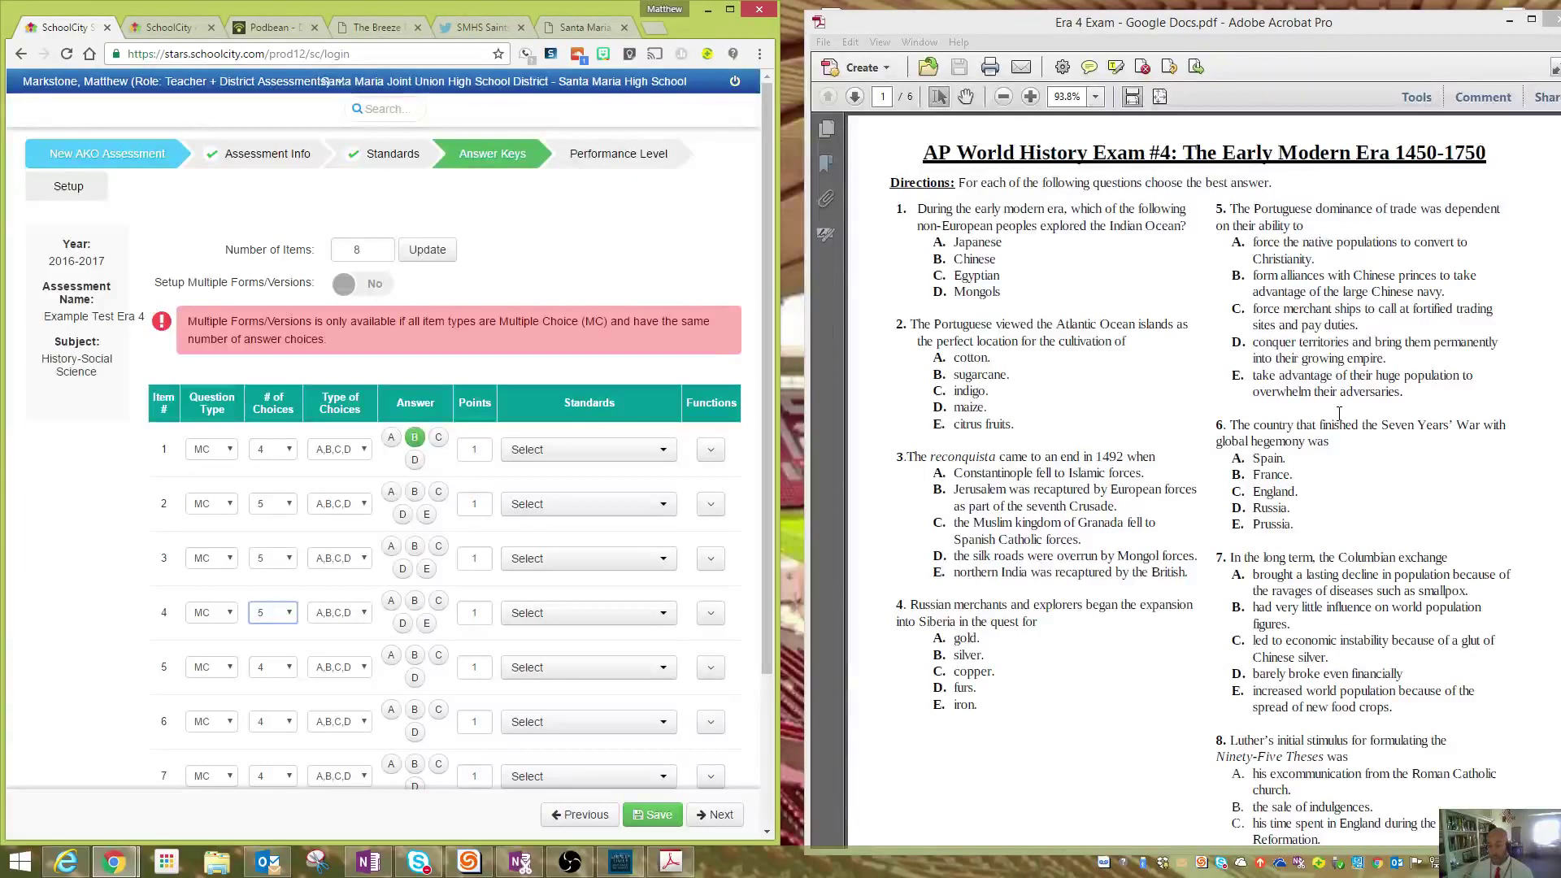
- Scroll through the exam PDF to read the questions
click(1322, 632)
scroll(1322, 633, down, 2)
scroll(1322, 632, down, 2)
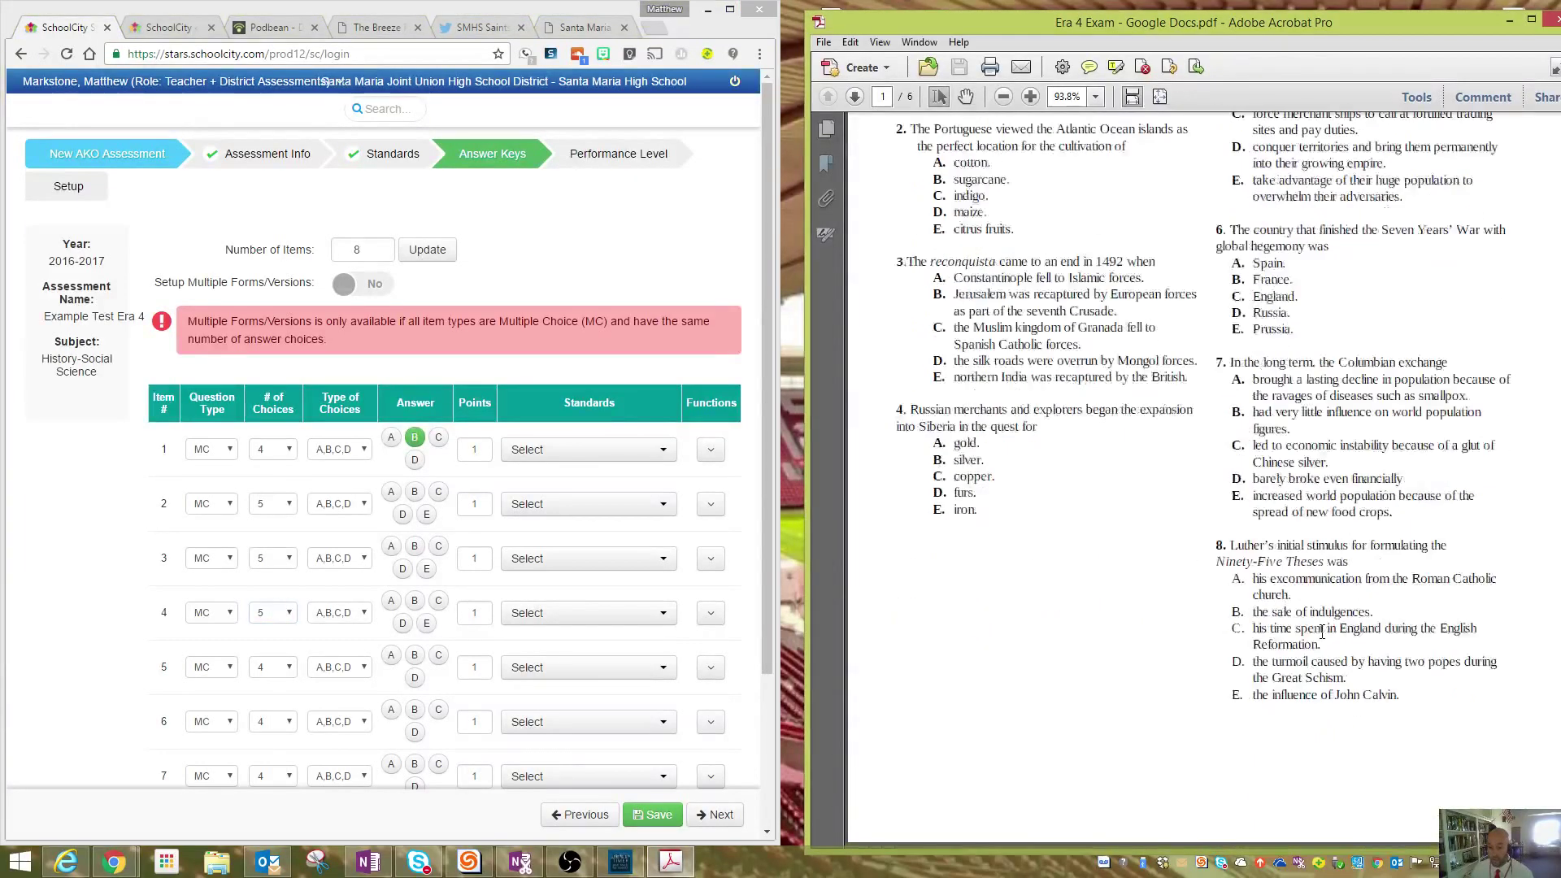
scroll(1322, 633, up, 4)
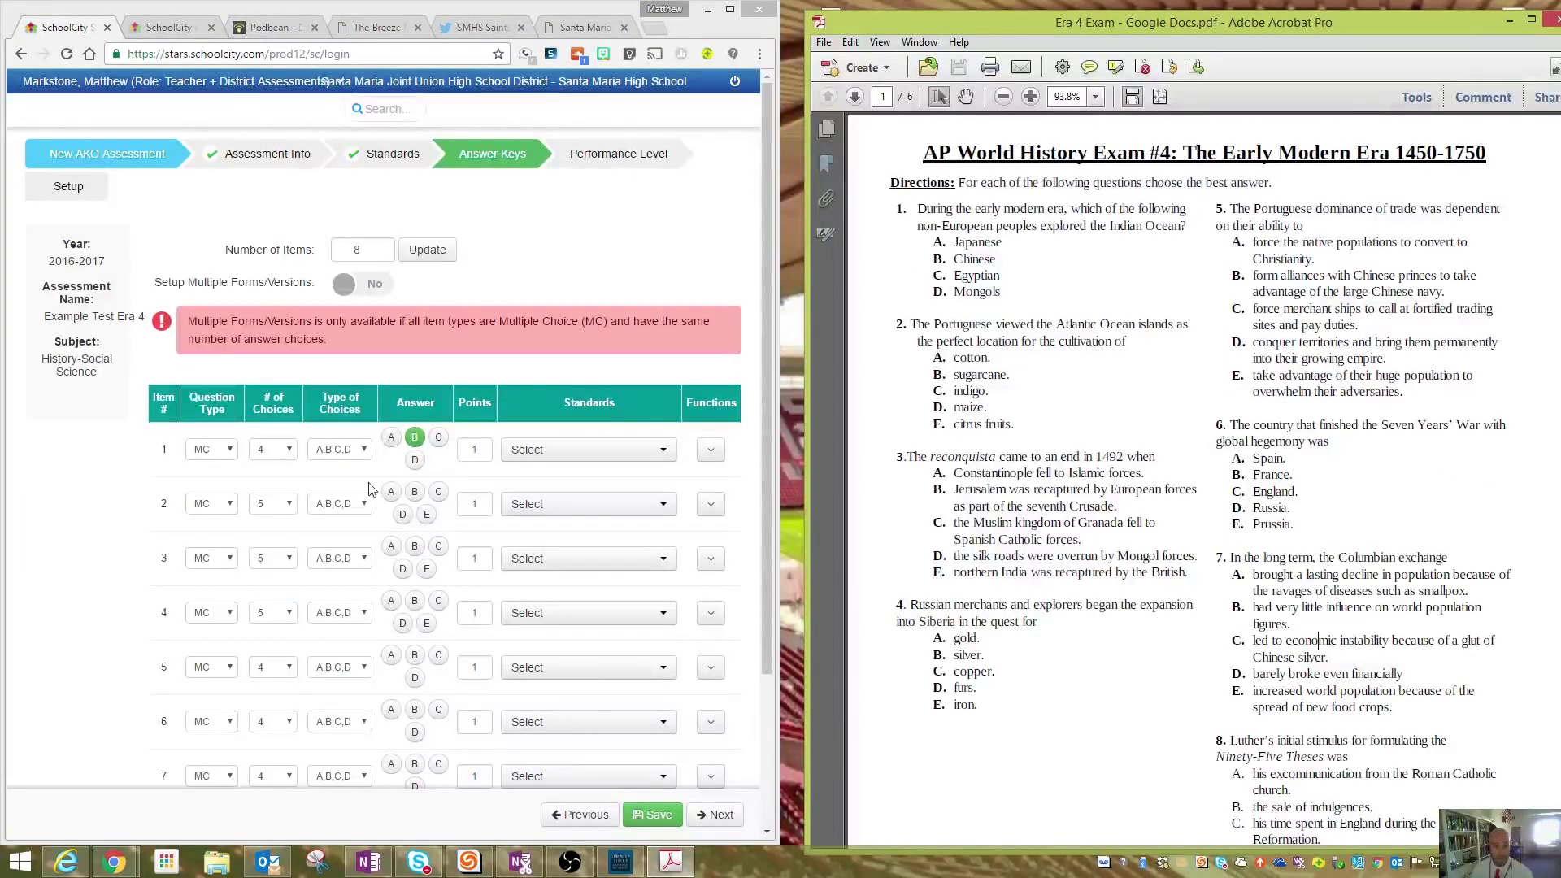
scroll(325, 431, down, 2)
scroll(284, 609, down, 2)
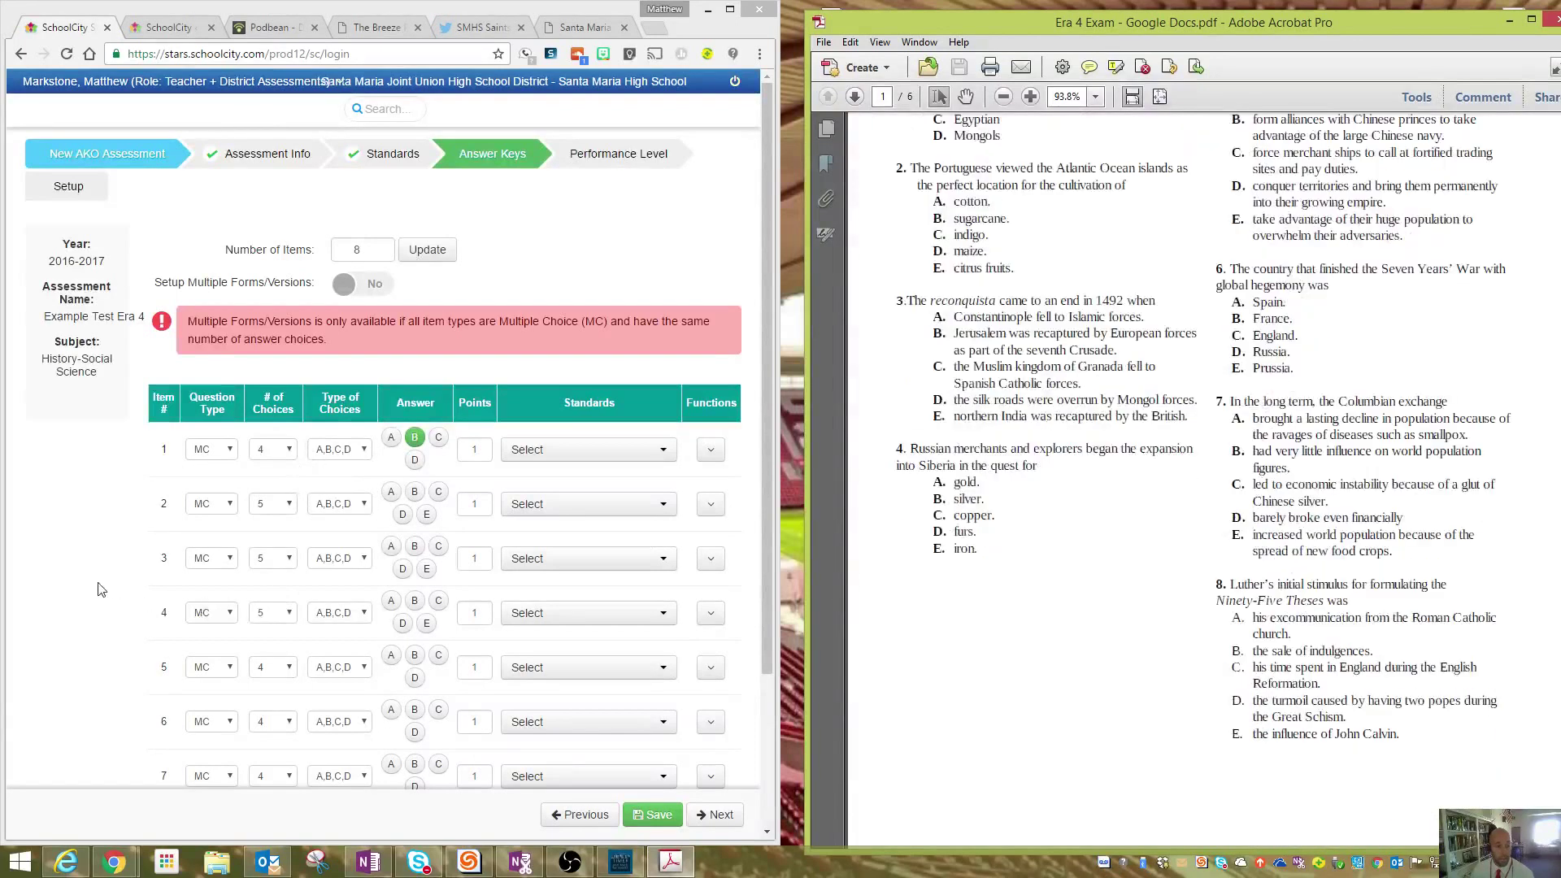
- Give items 5–8 five answer choices each
click(107, 579)
scroll(107, 579, down, 1)
scroll(107, 584, down, 2)
click(274, 469)
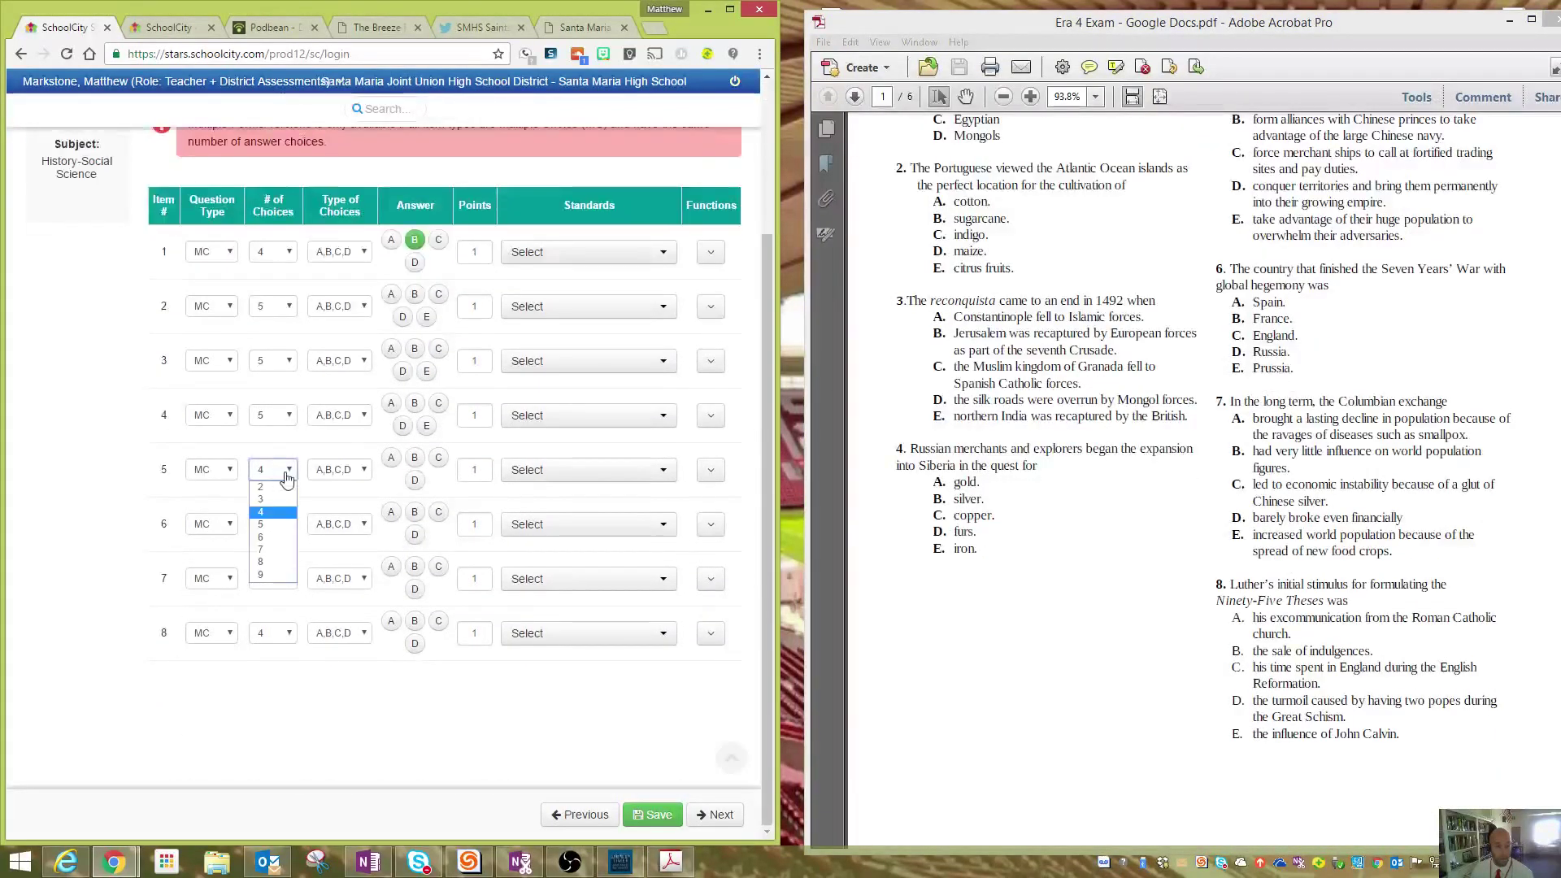
click(276, 524)
click(273, 523)
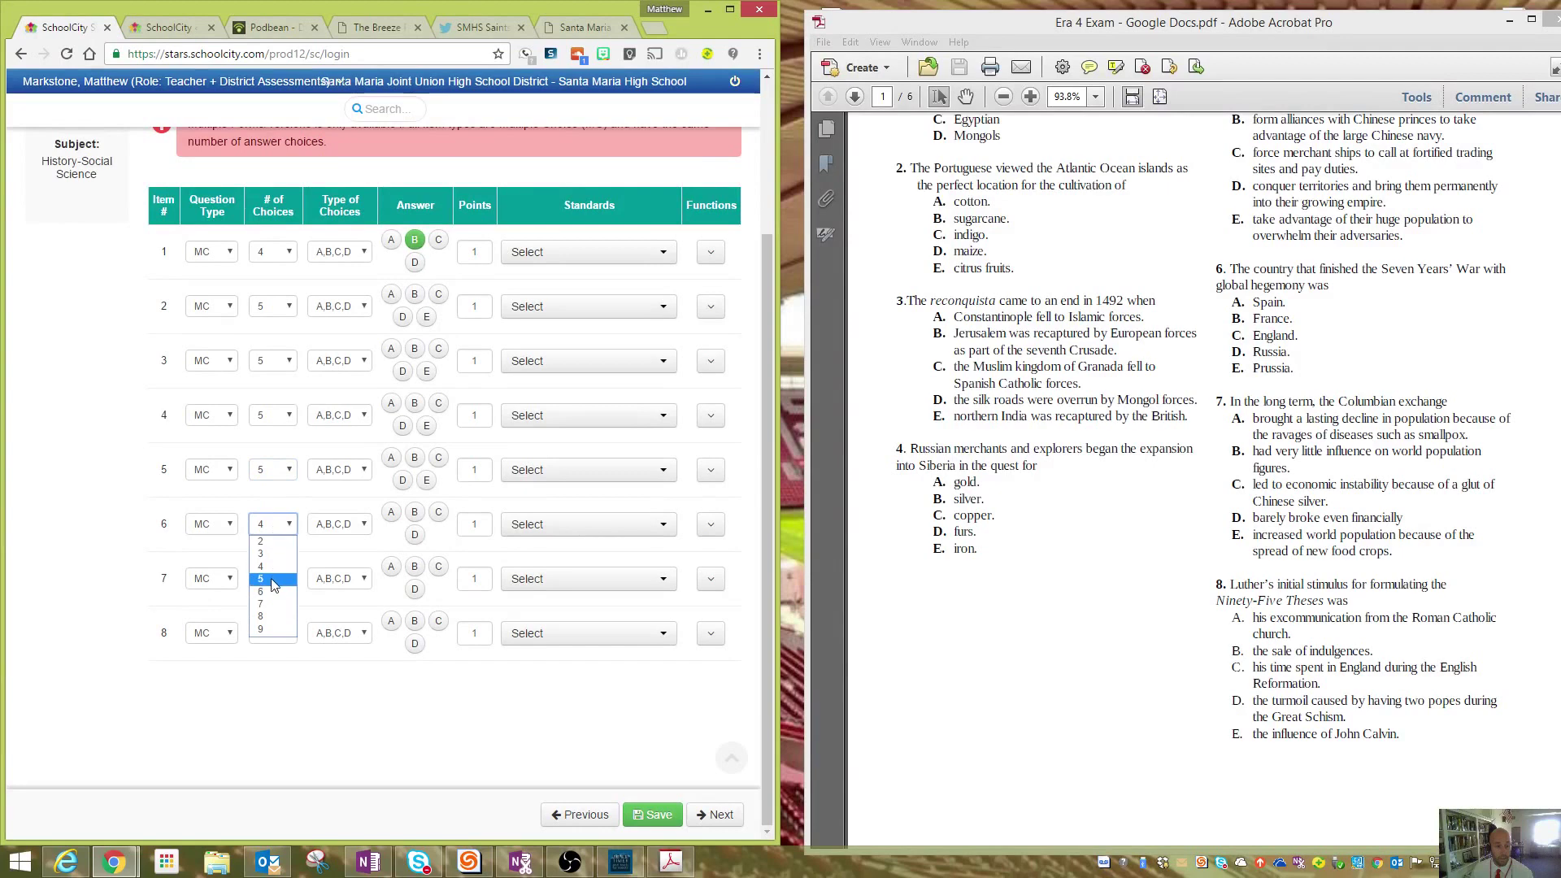
click(274, 579)
click(273, 578)
click(273, 634)
click(273, 632)
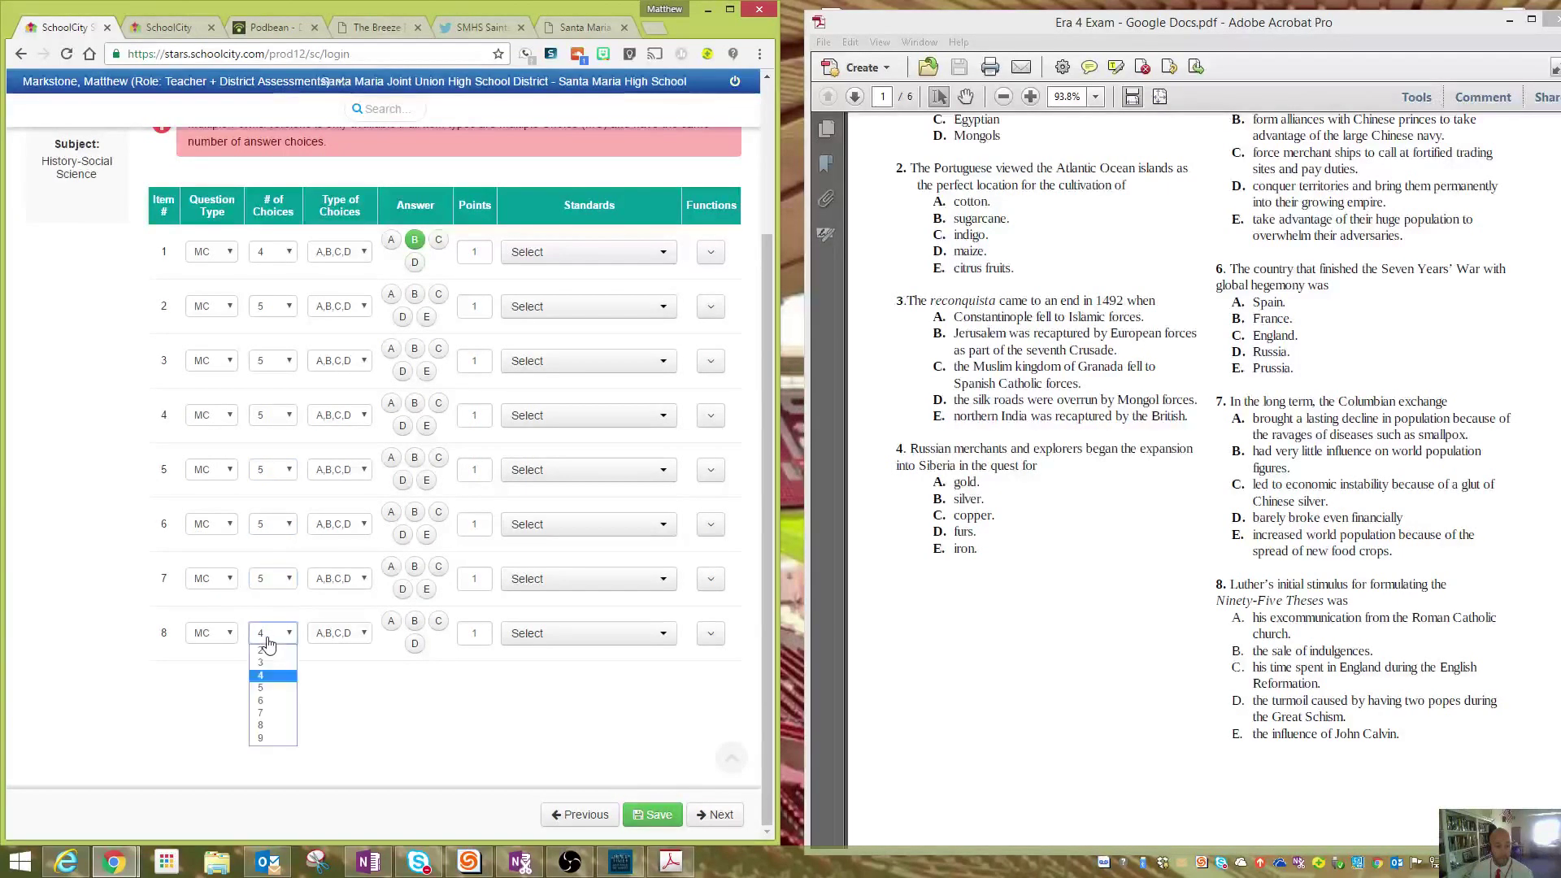
click(276, 701)
click(273, 633)
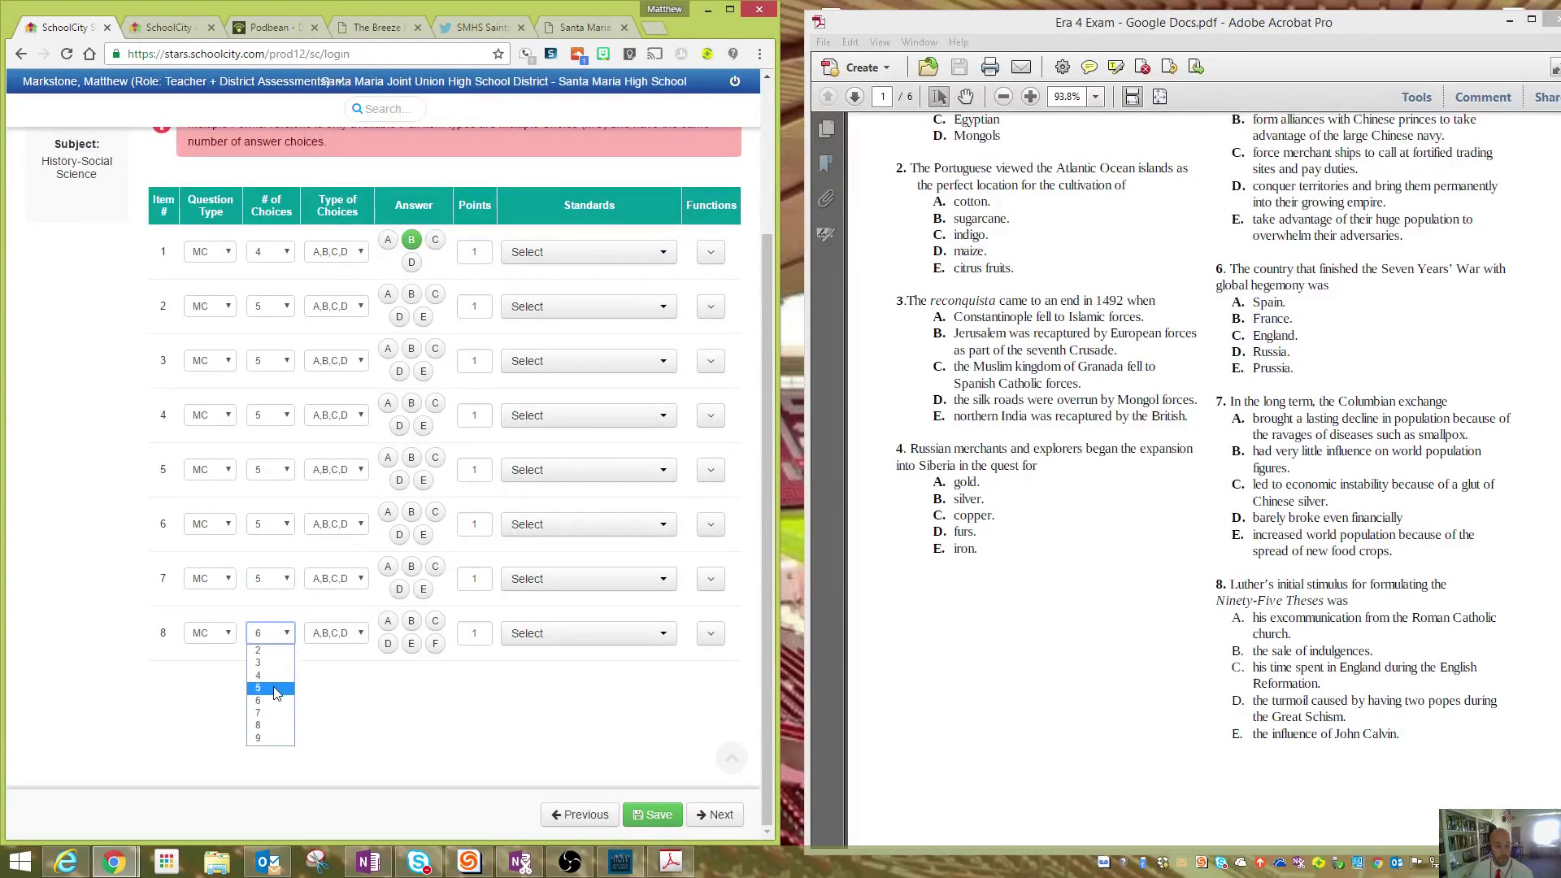
click(278, 688)
- Maximize the browser and key items 2–8 as C, D, C, B, A, B, C
click(730, 8)
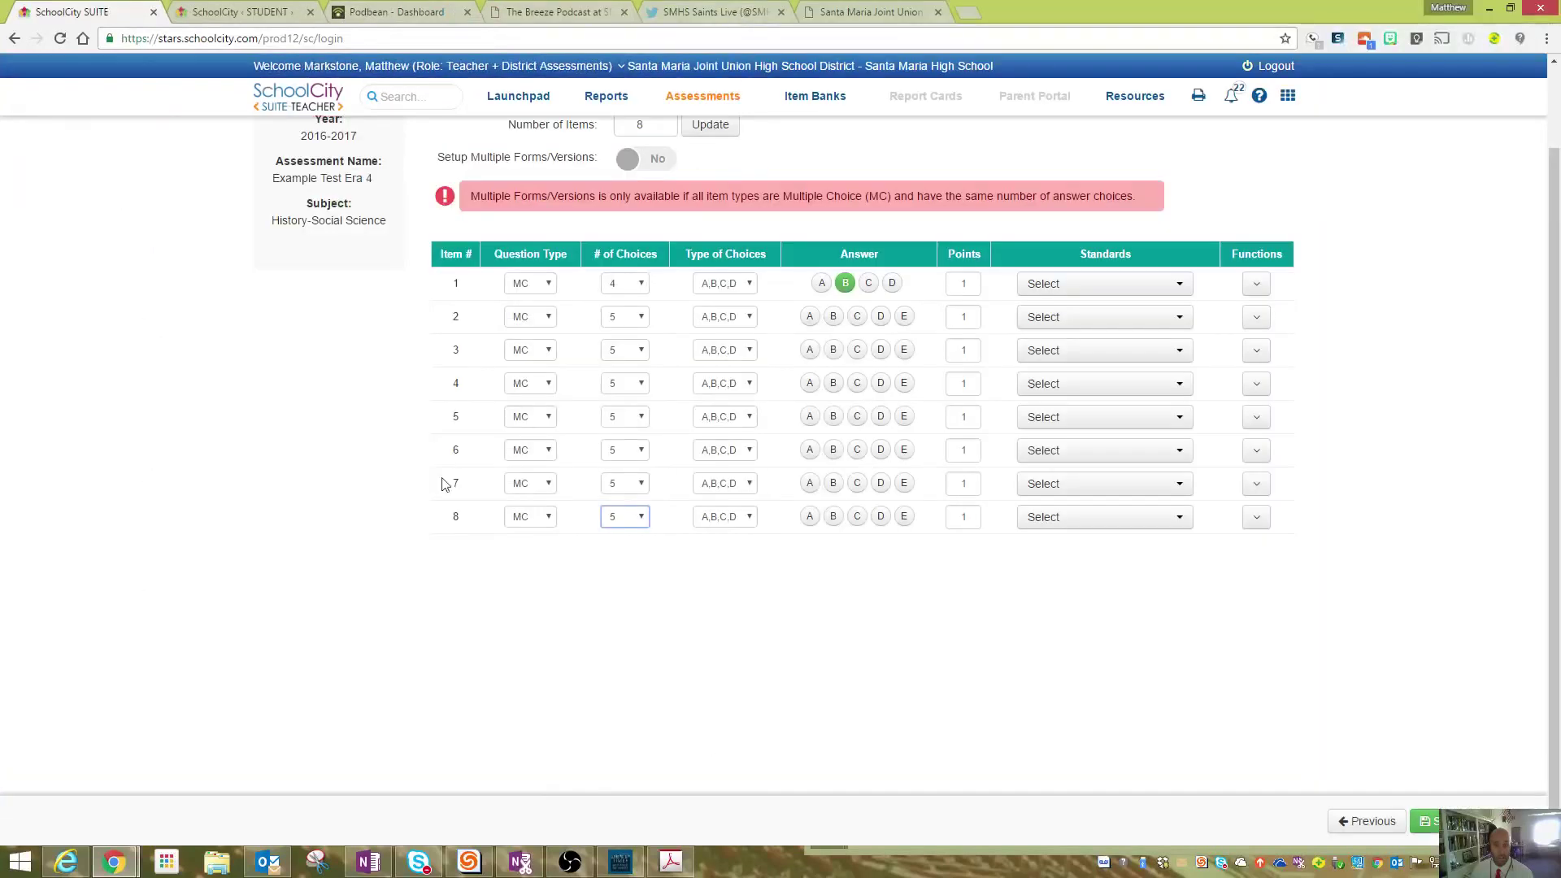
click(858, 316)
click(881, 350)
click(857, 383)
click(834, 416)
click(810, 450)
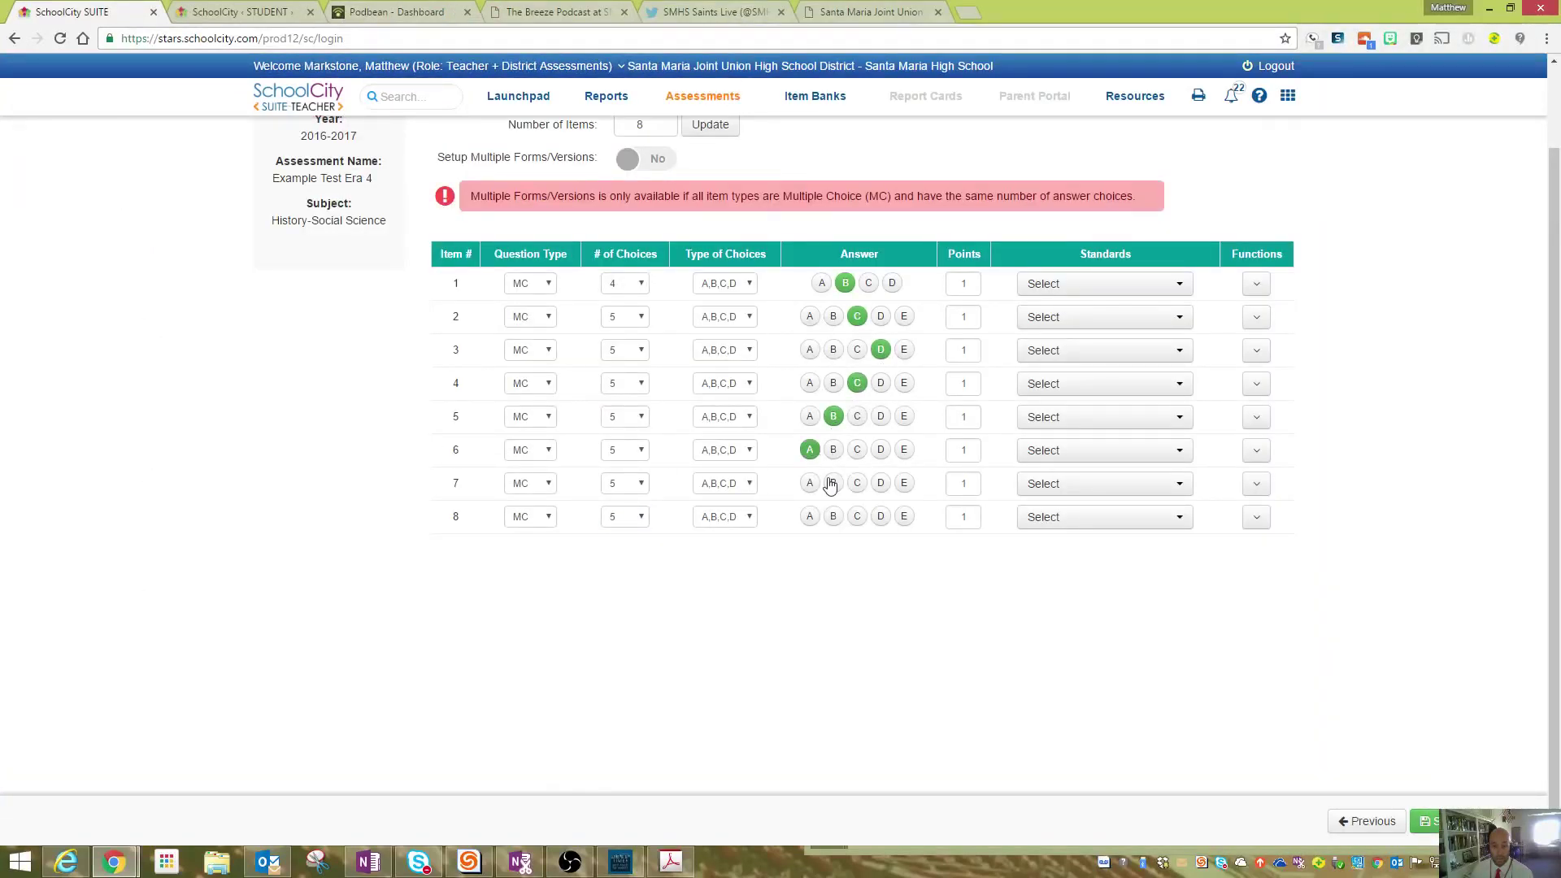
click(834, 483)
click(857, 516)
click(1108, 286)
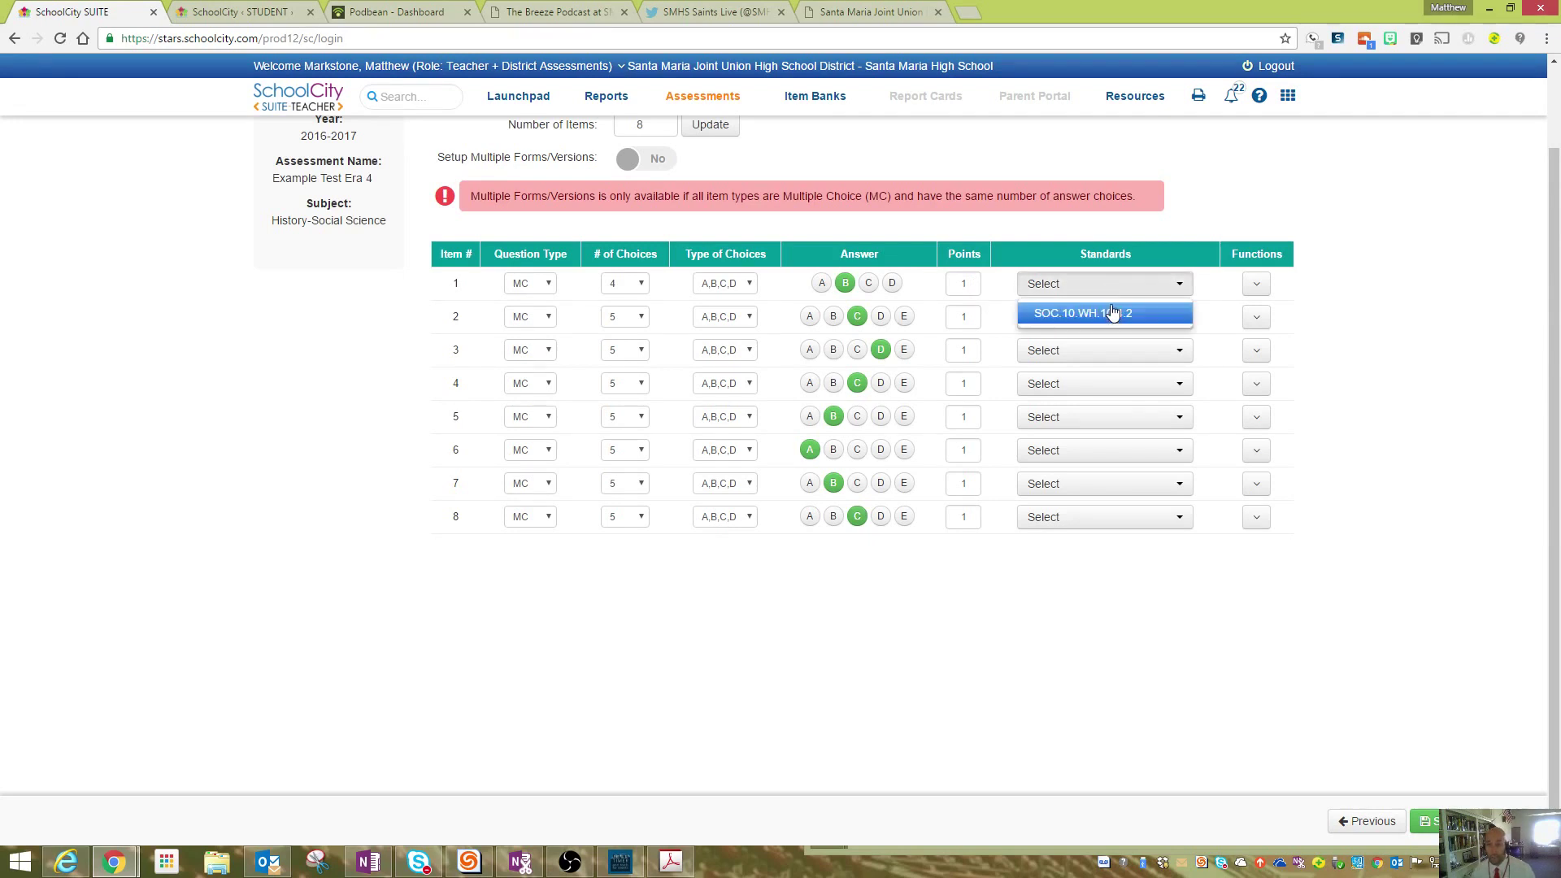
- Assign SOC.10.WH.10.4.2 to item 1 and copy that standard onto item 2
click(1113, 313)
click(1219, 416)
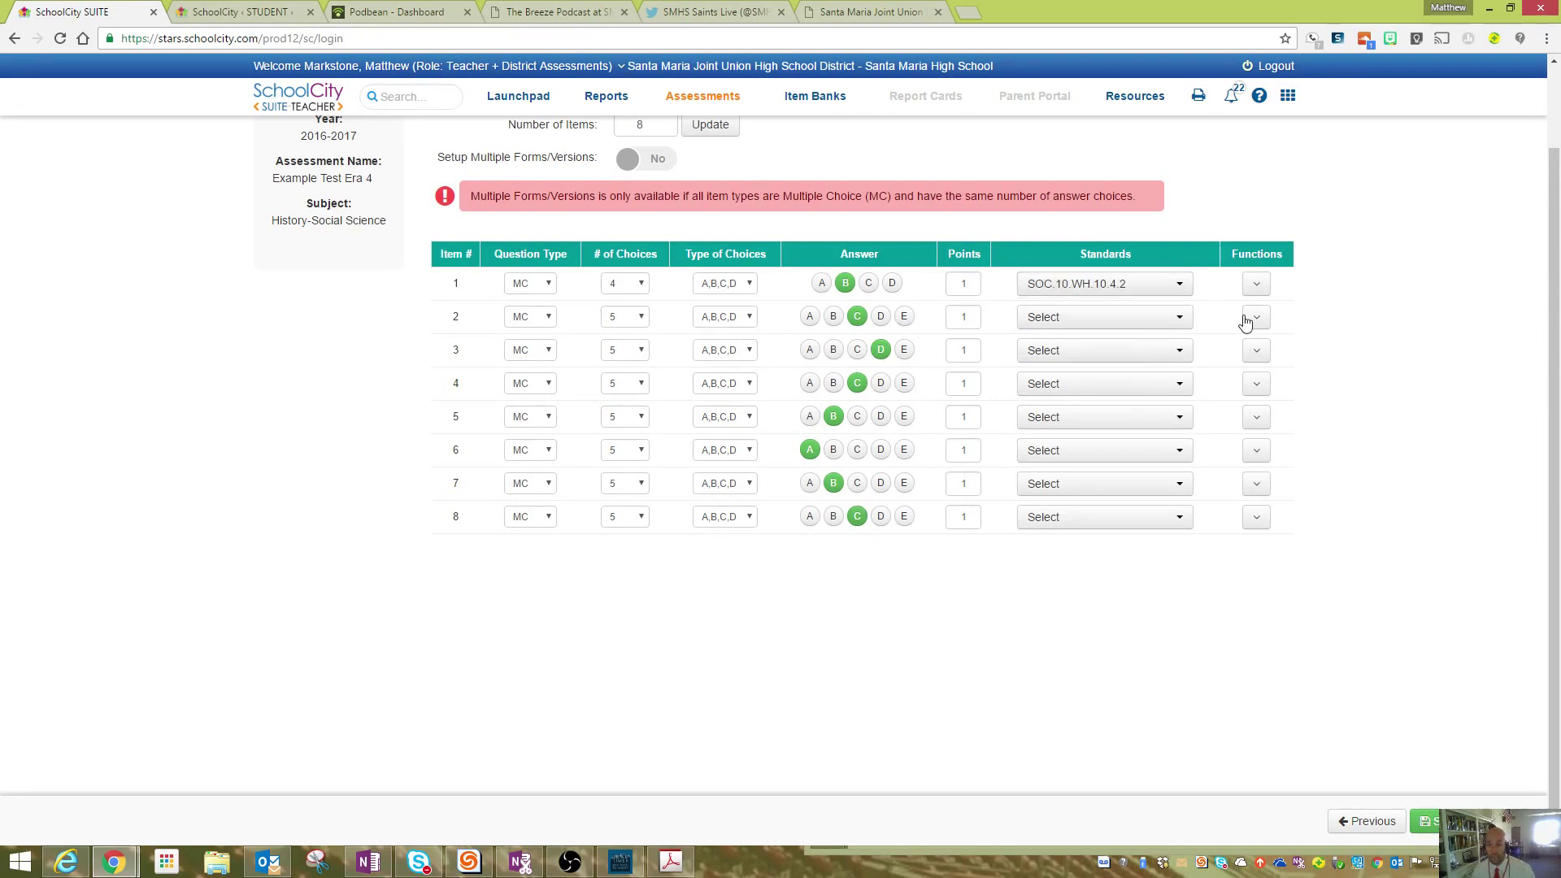
click(1266, 298)
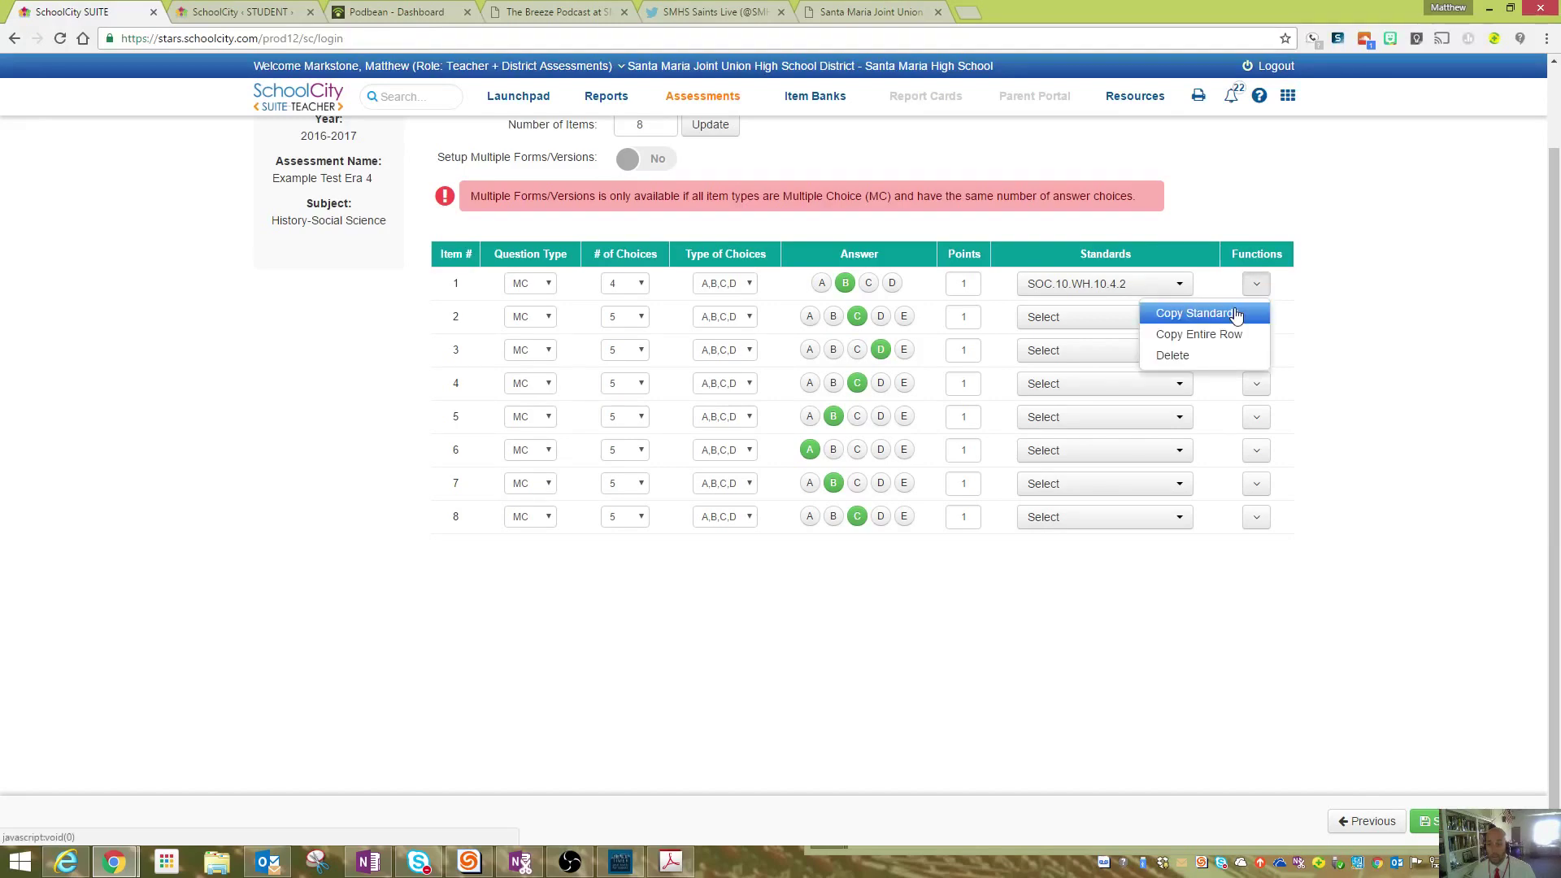
click(1236, 315)
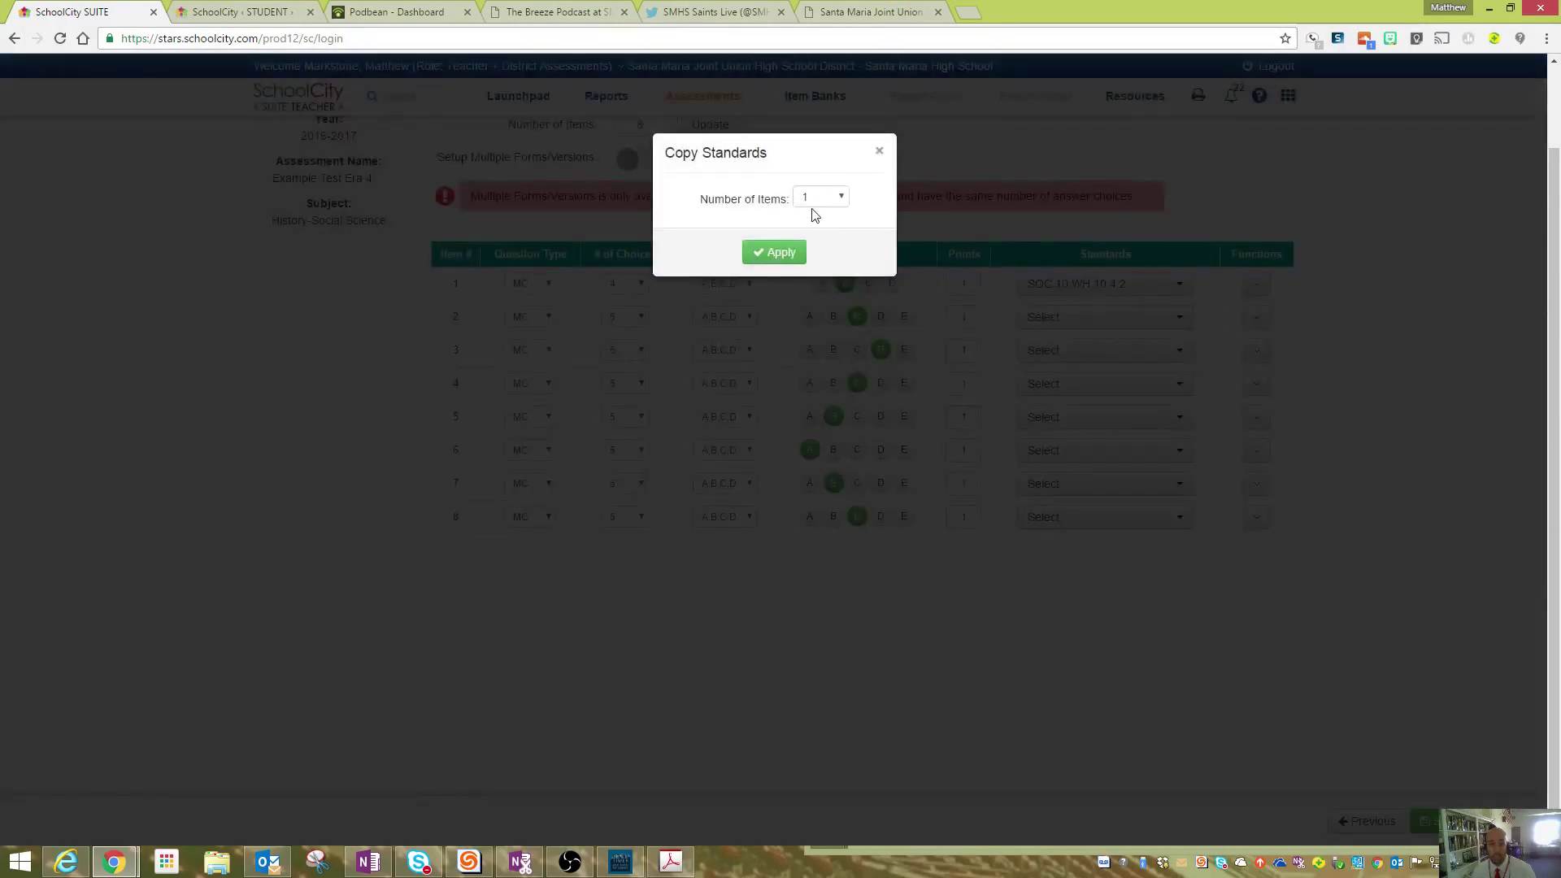
click(784, 252)
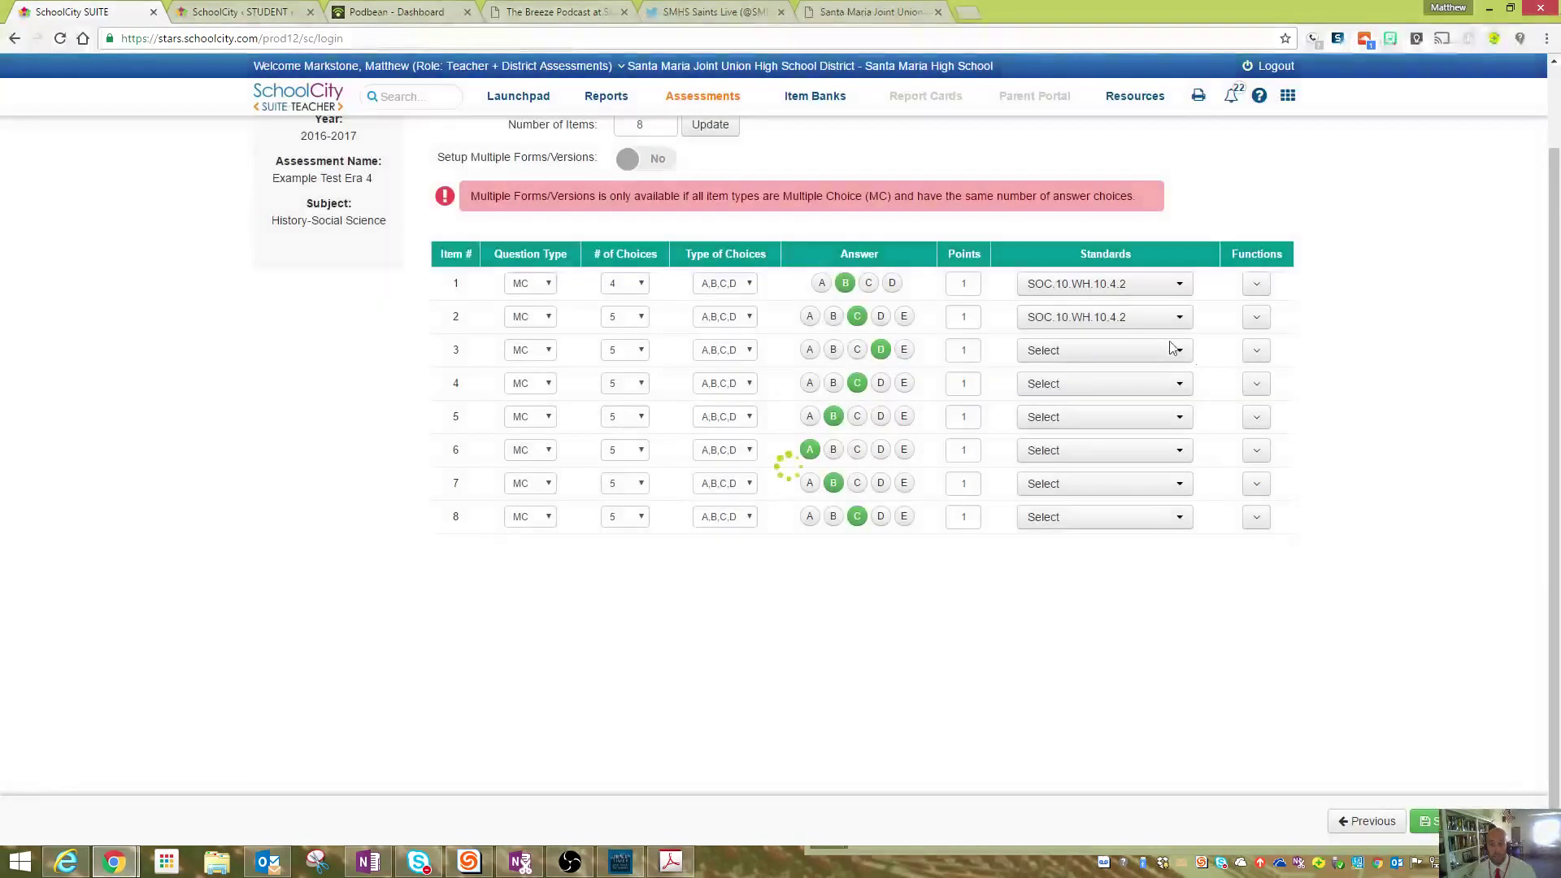
- Assign SOC.10.WH.10.4.2 to items 3–8 and save the answer keys
click(1177, 358)
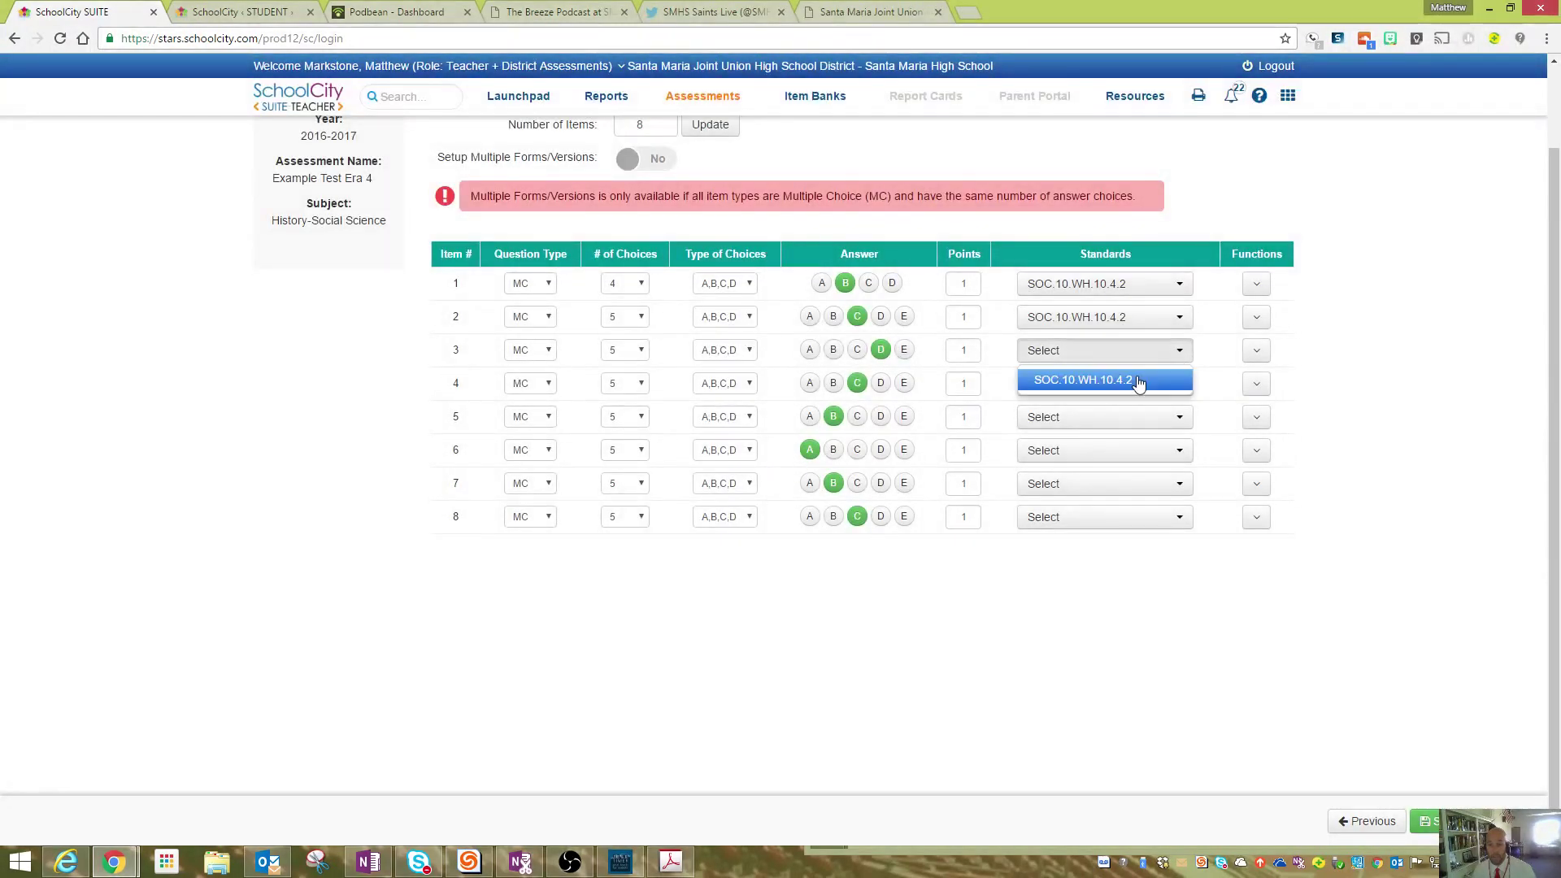
click(1155, 380)
click(1168, 419)
click(1169, 447)
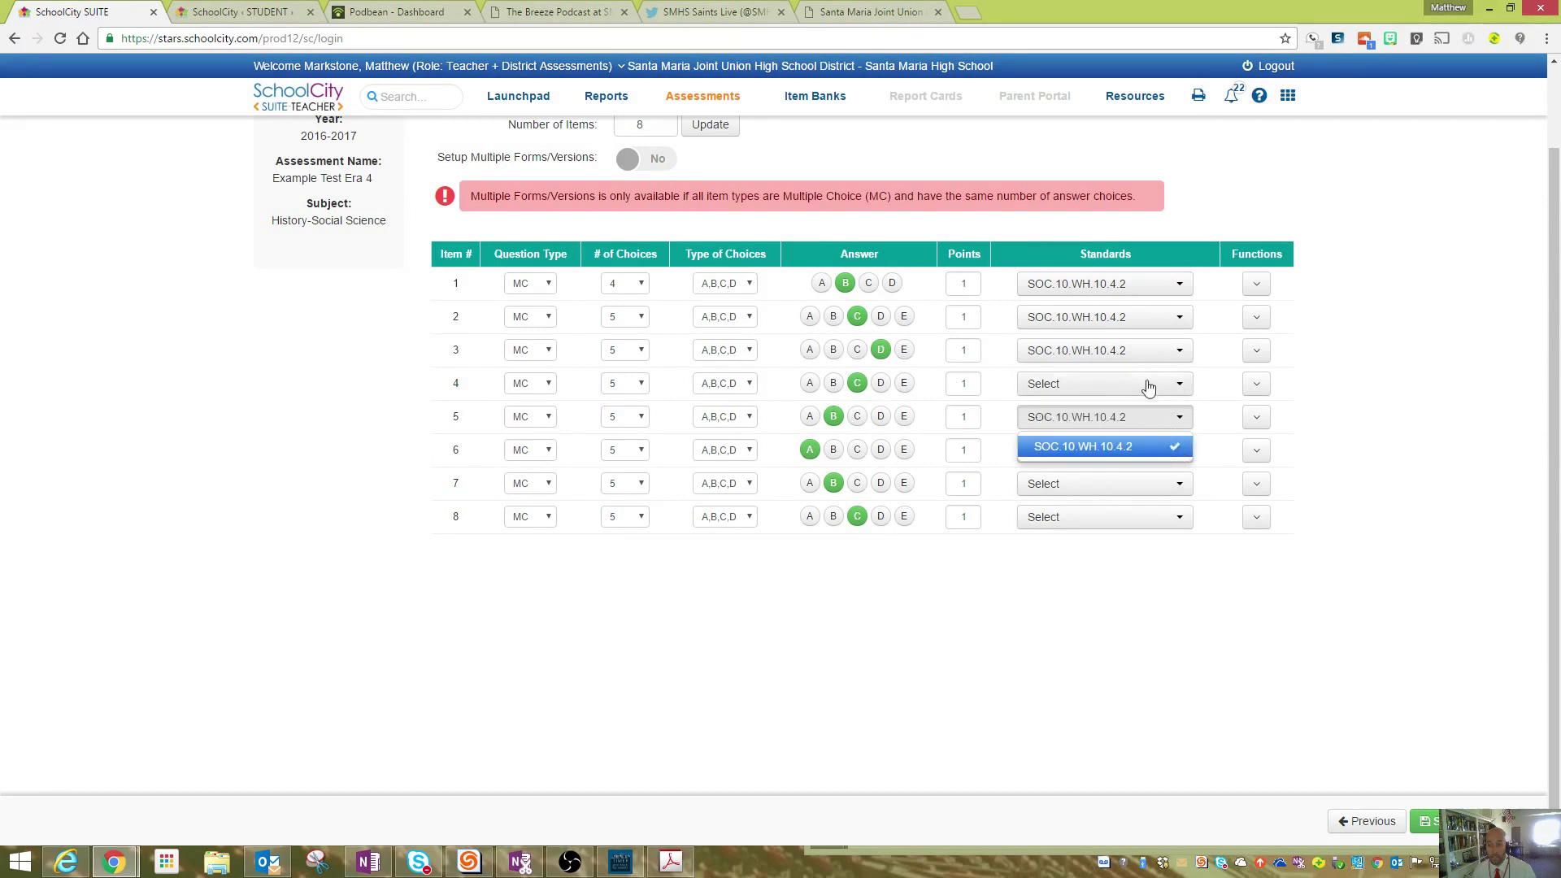
click(1149, 387)
click(1147, 414)
click(1145, 461)
click(1148, 480)
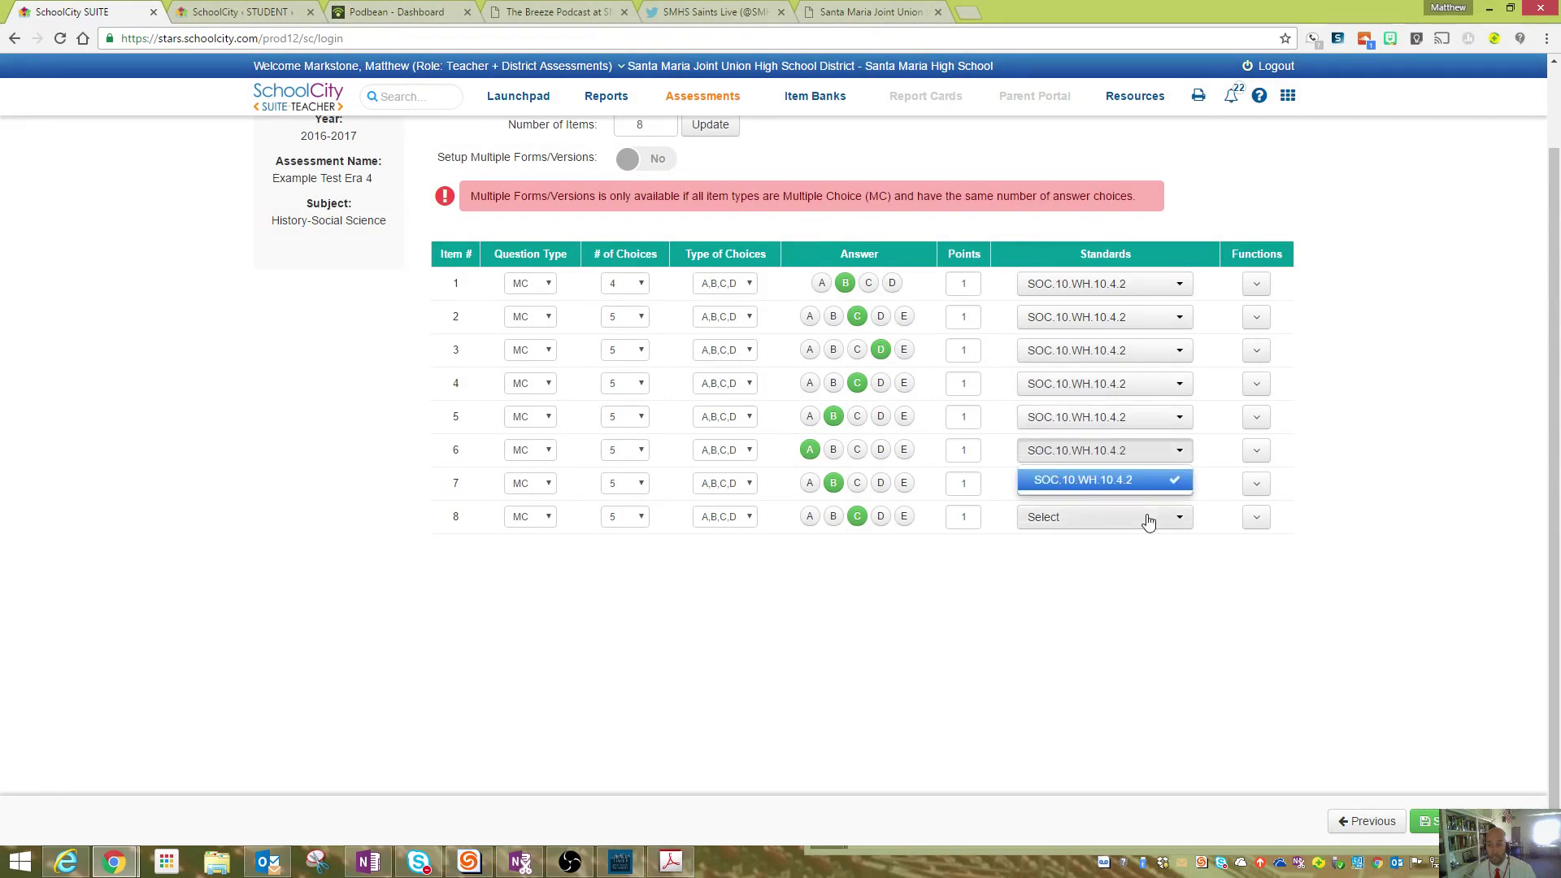
click(1150, 519)
click(1149, 546)
click(1134, 486)
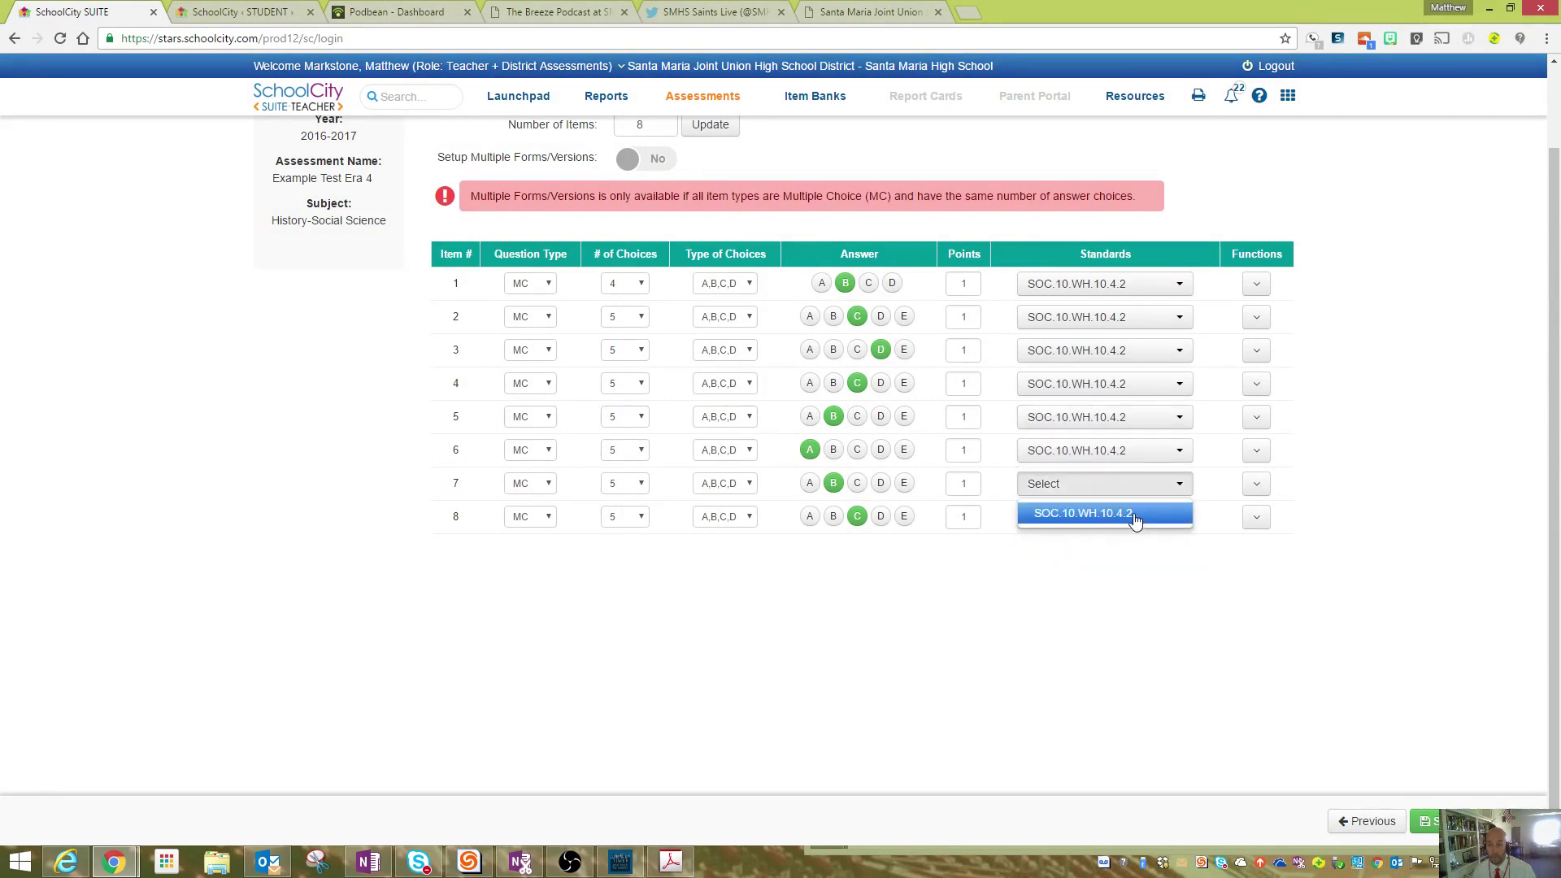
click(1137, 518)
click(1168, 653)
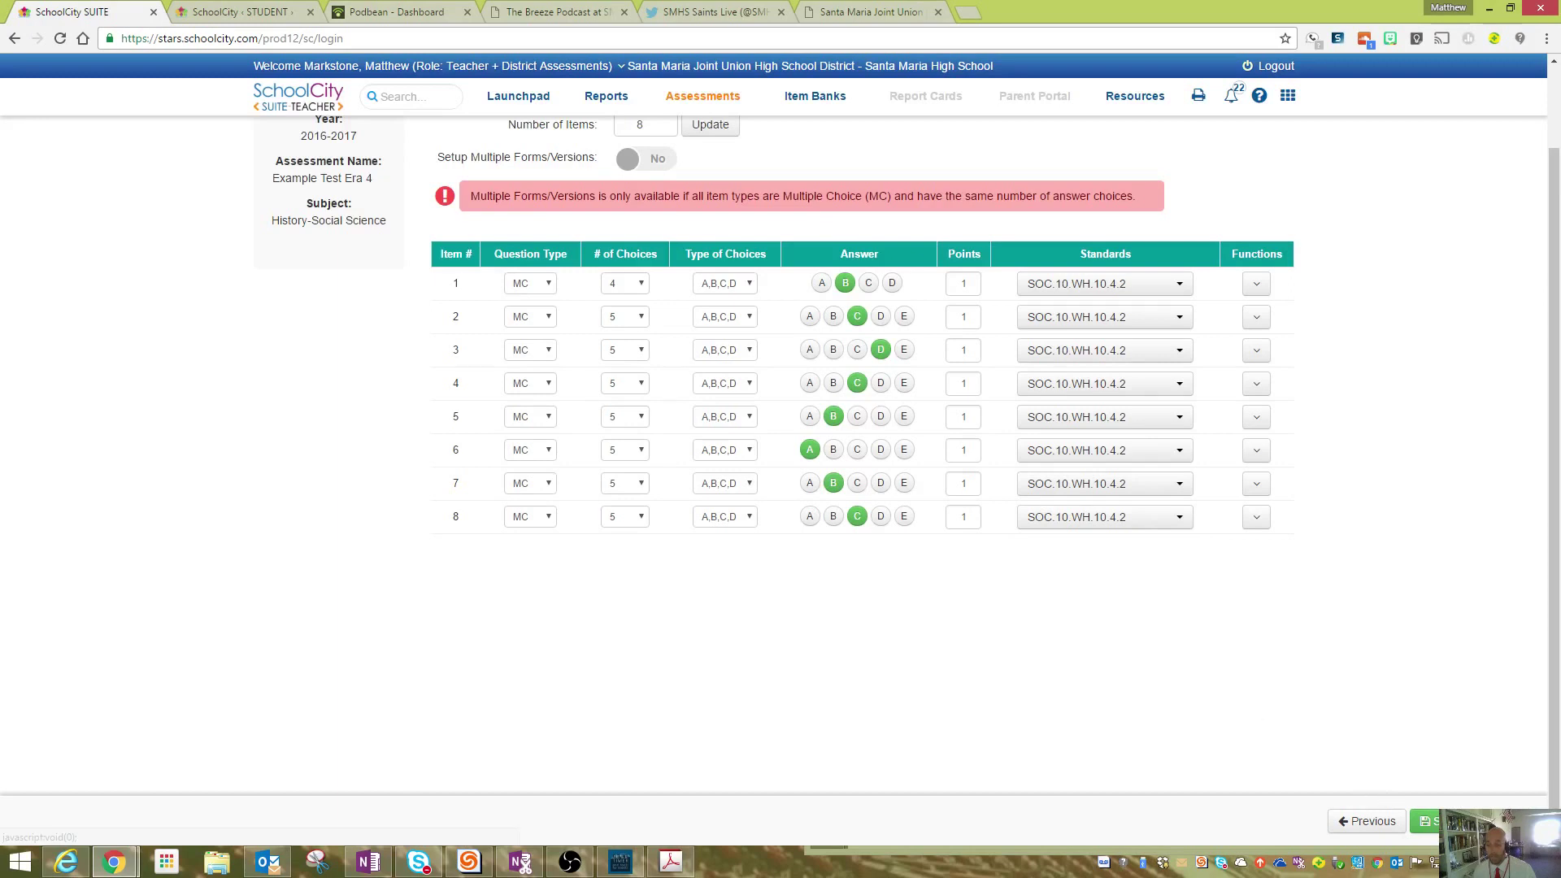
click(1433, 820)
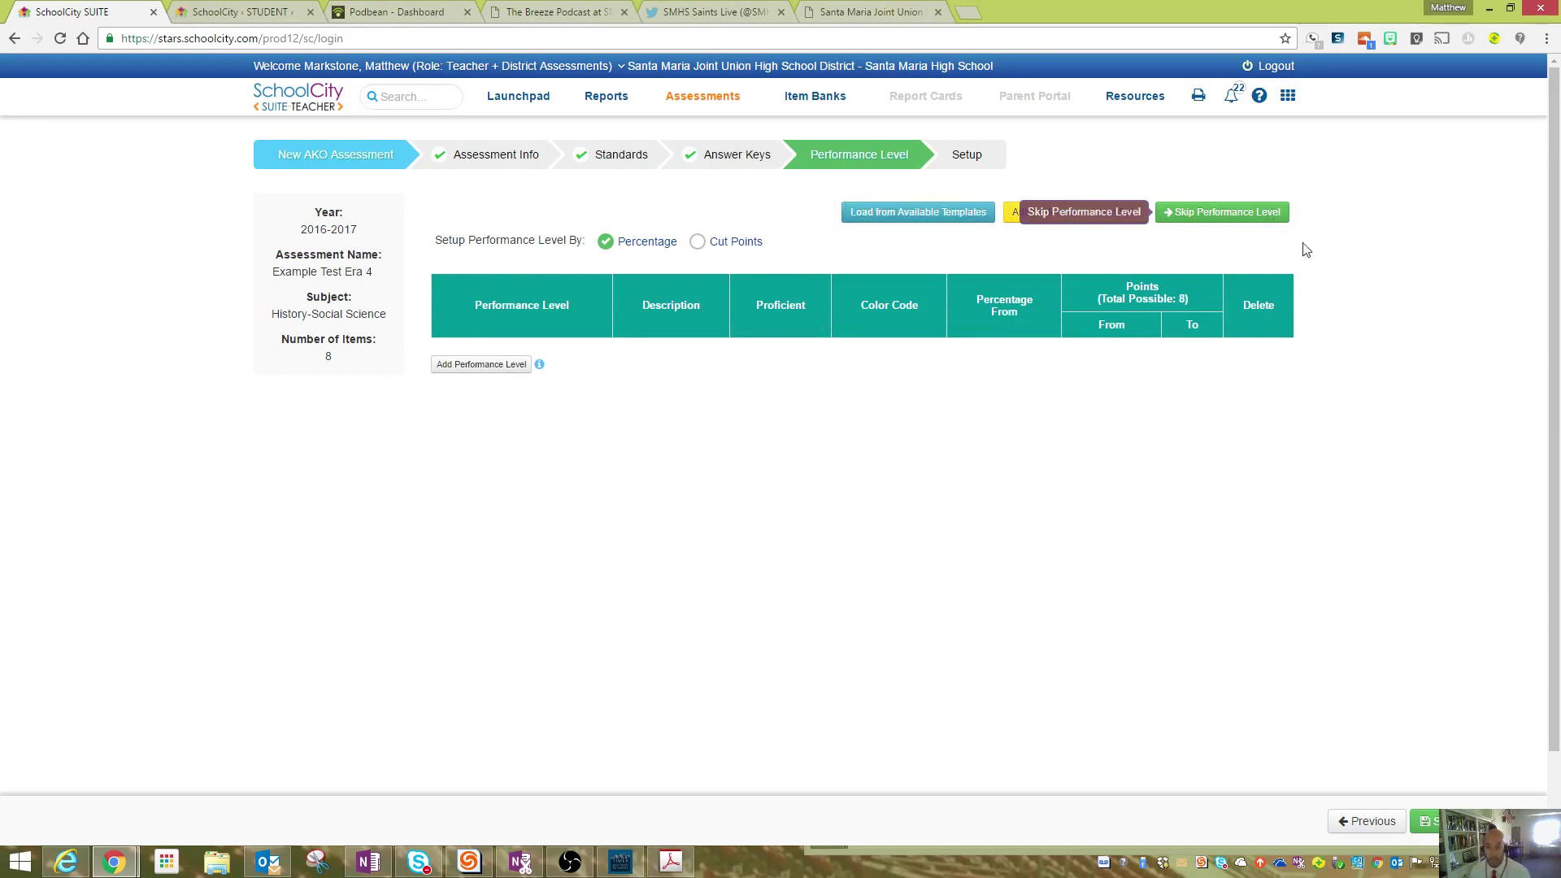
- Load the Standards template: Below, Met and Above Standard at 0, 70 and 85 percent
click(956, 212)
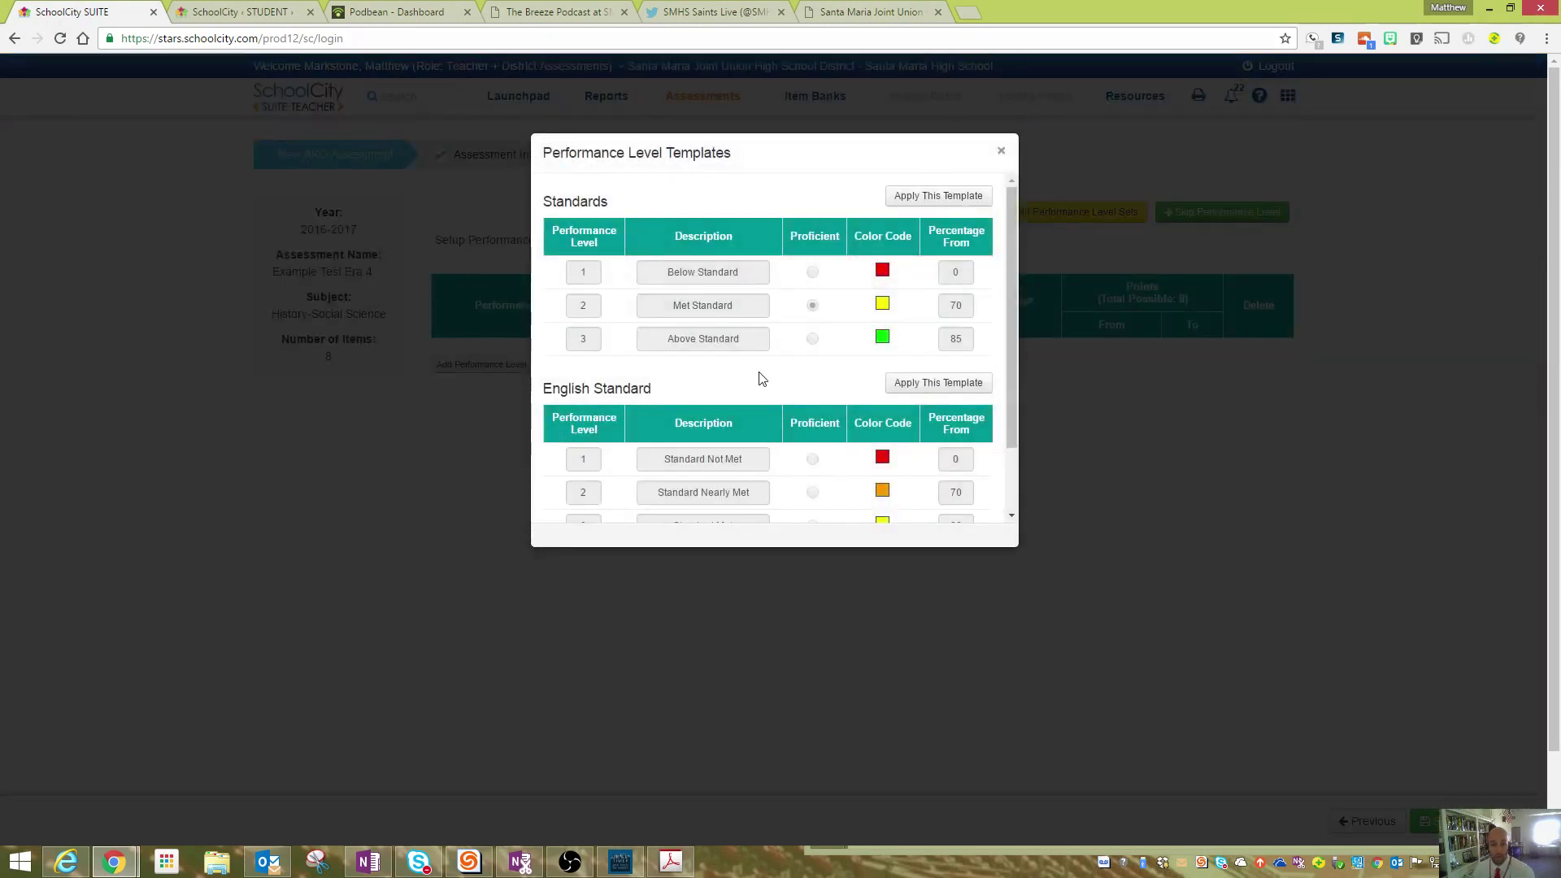
scroll(687, 321, down, 3)
scroll(944, 362, up, 2)
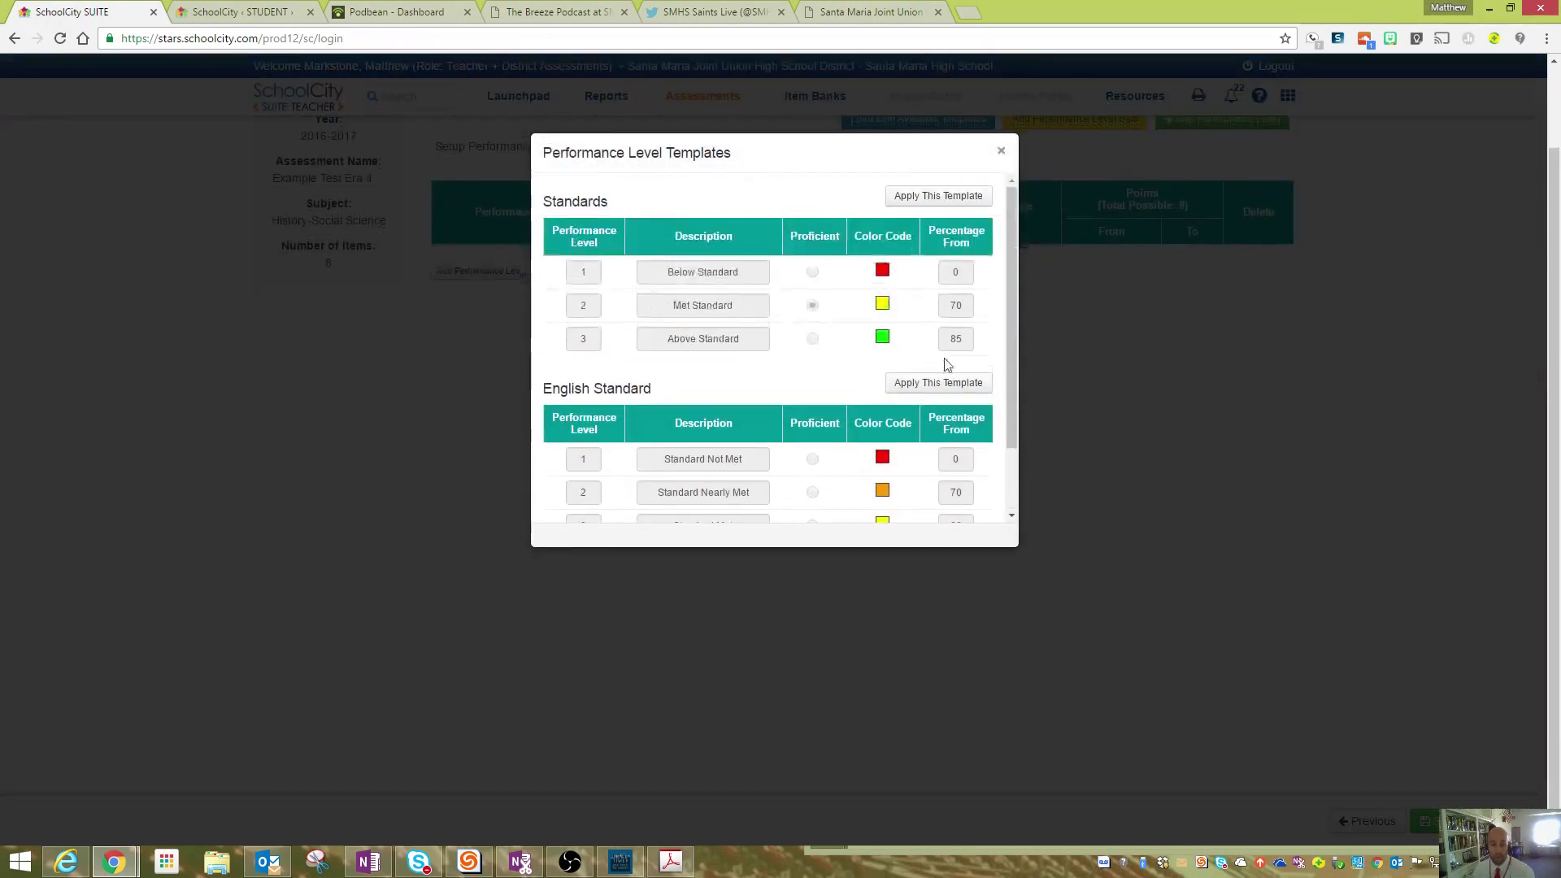
click(959, 197)
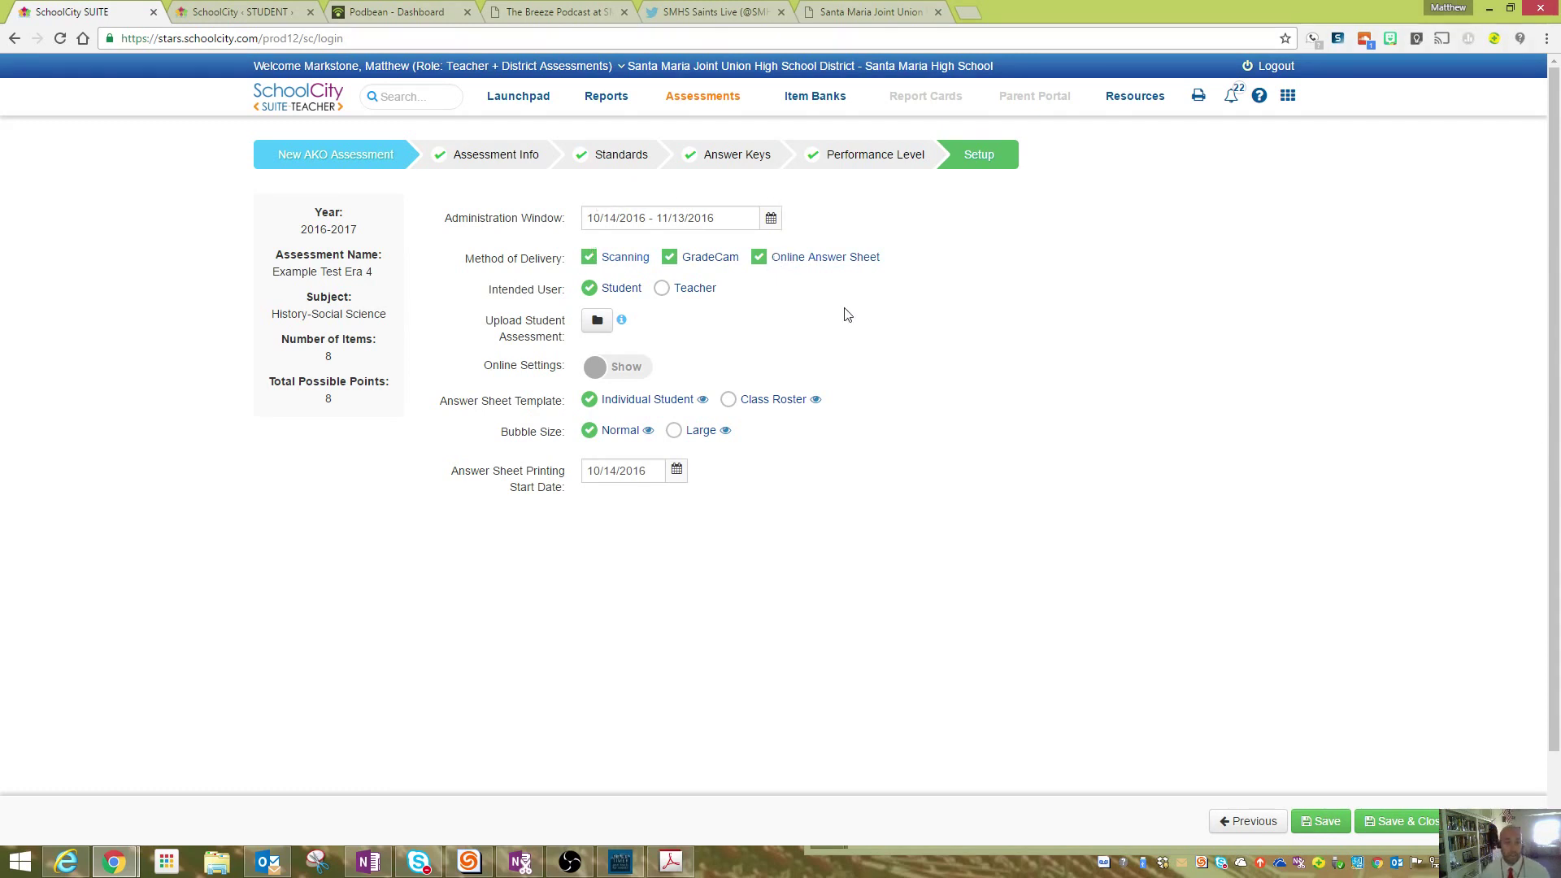
- Expand the Online Settings section for Example Test Era 4, toggling it closed and open again
click(623, 368)
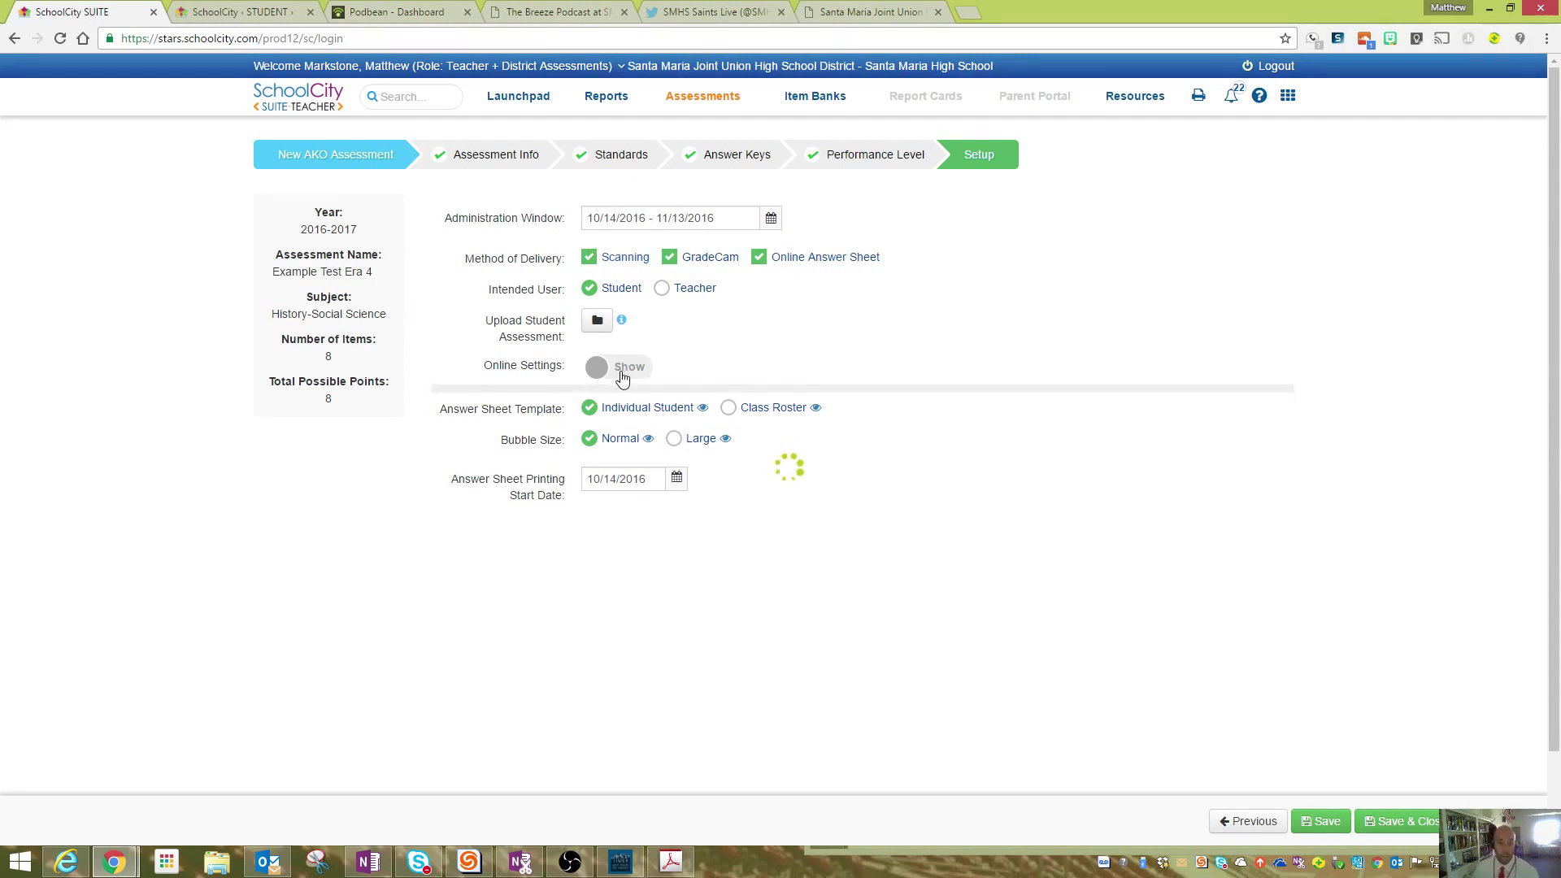
scroll(792, 425, down, 2)
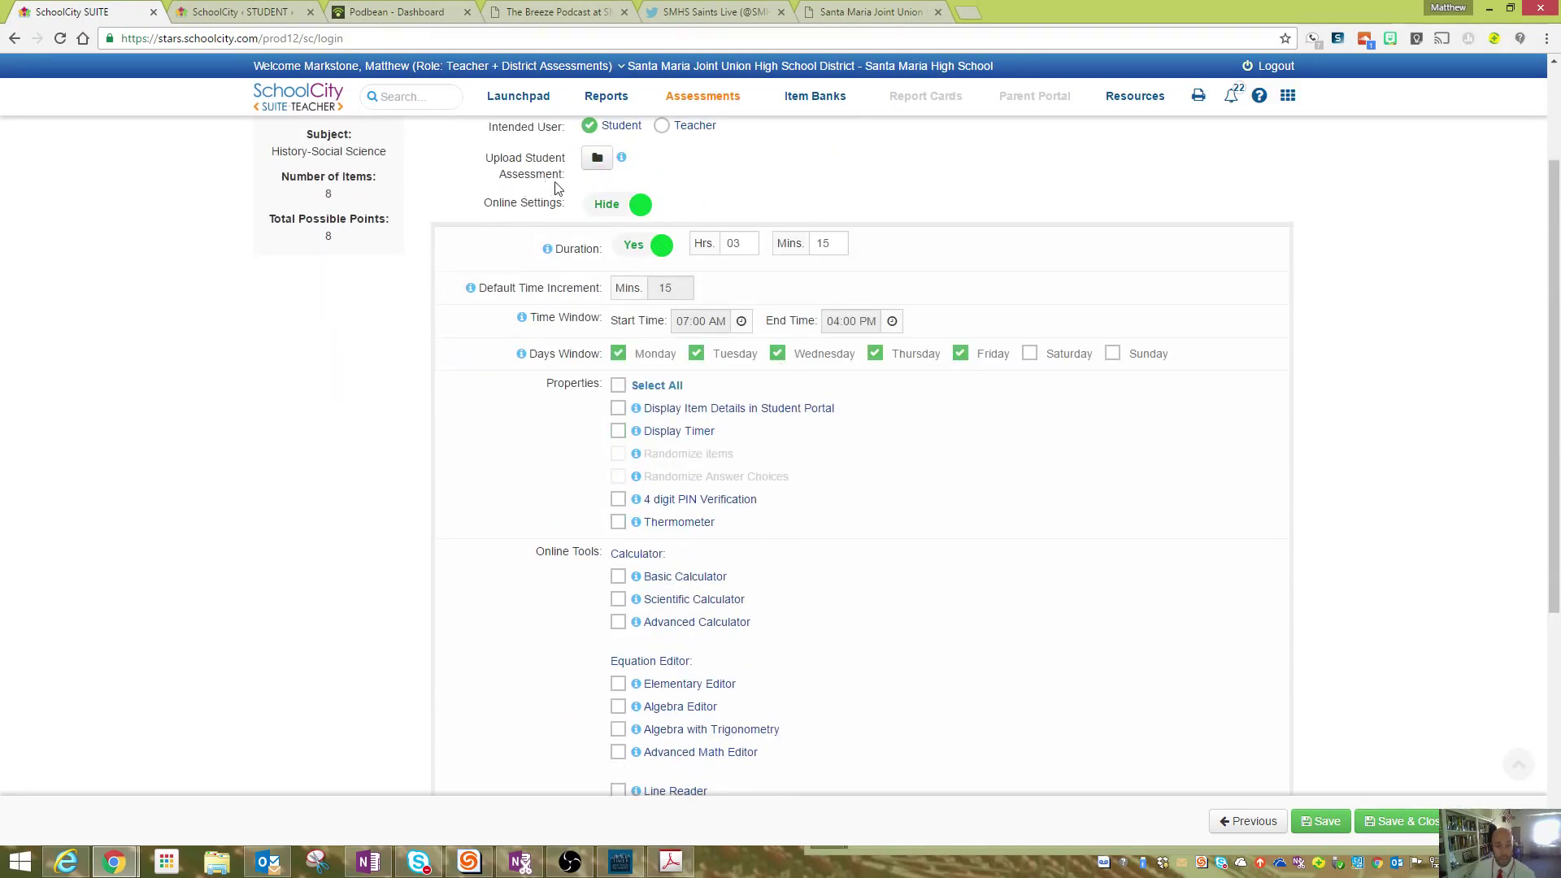
click(612, 209)
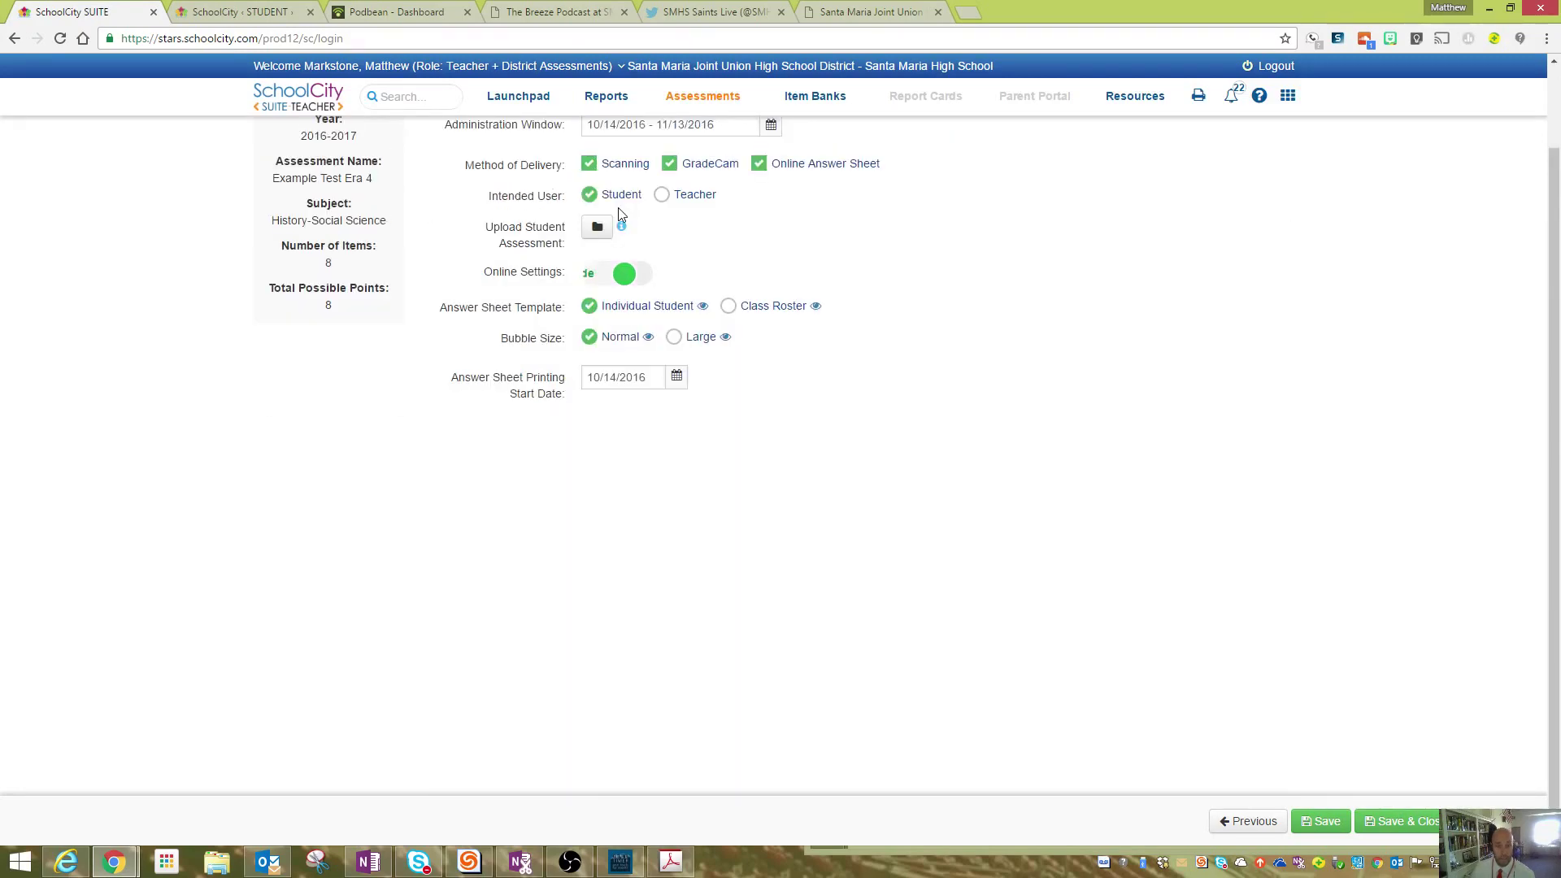
click(605, 277)
mouse_move(623, 233)
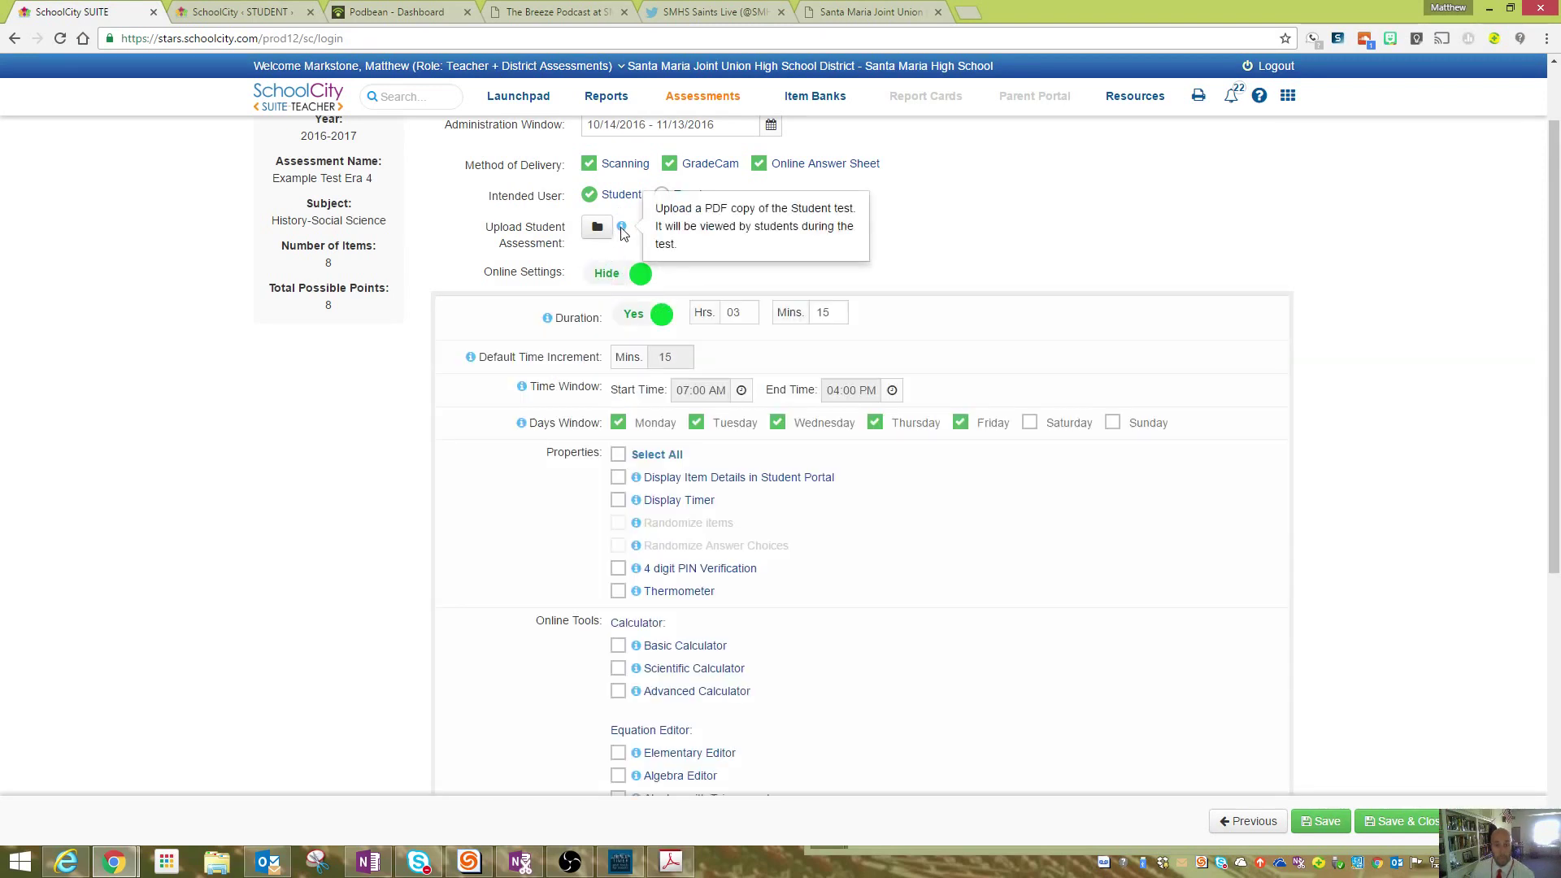
scroll(665, 237, up, 1)
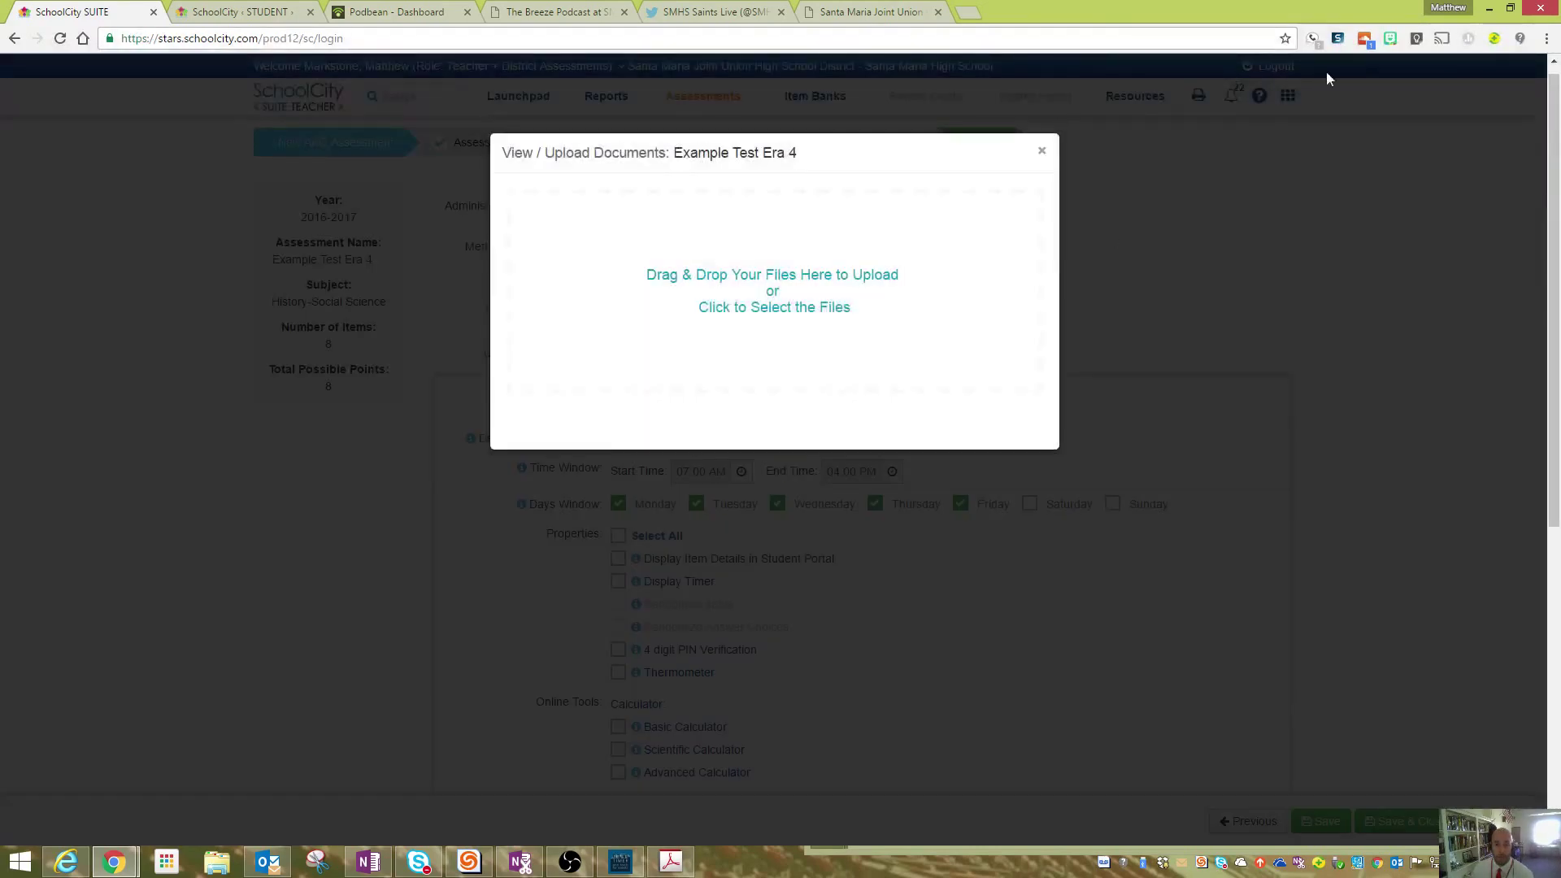
- Upload Era 4 Exam - Google Docs.pdf from the desktop as the student assessment, then re-maximize the browser
double_click(1379, 11)
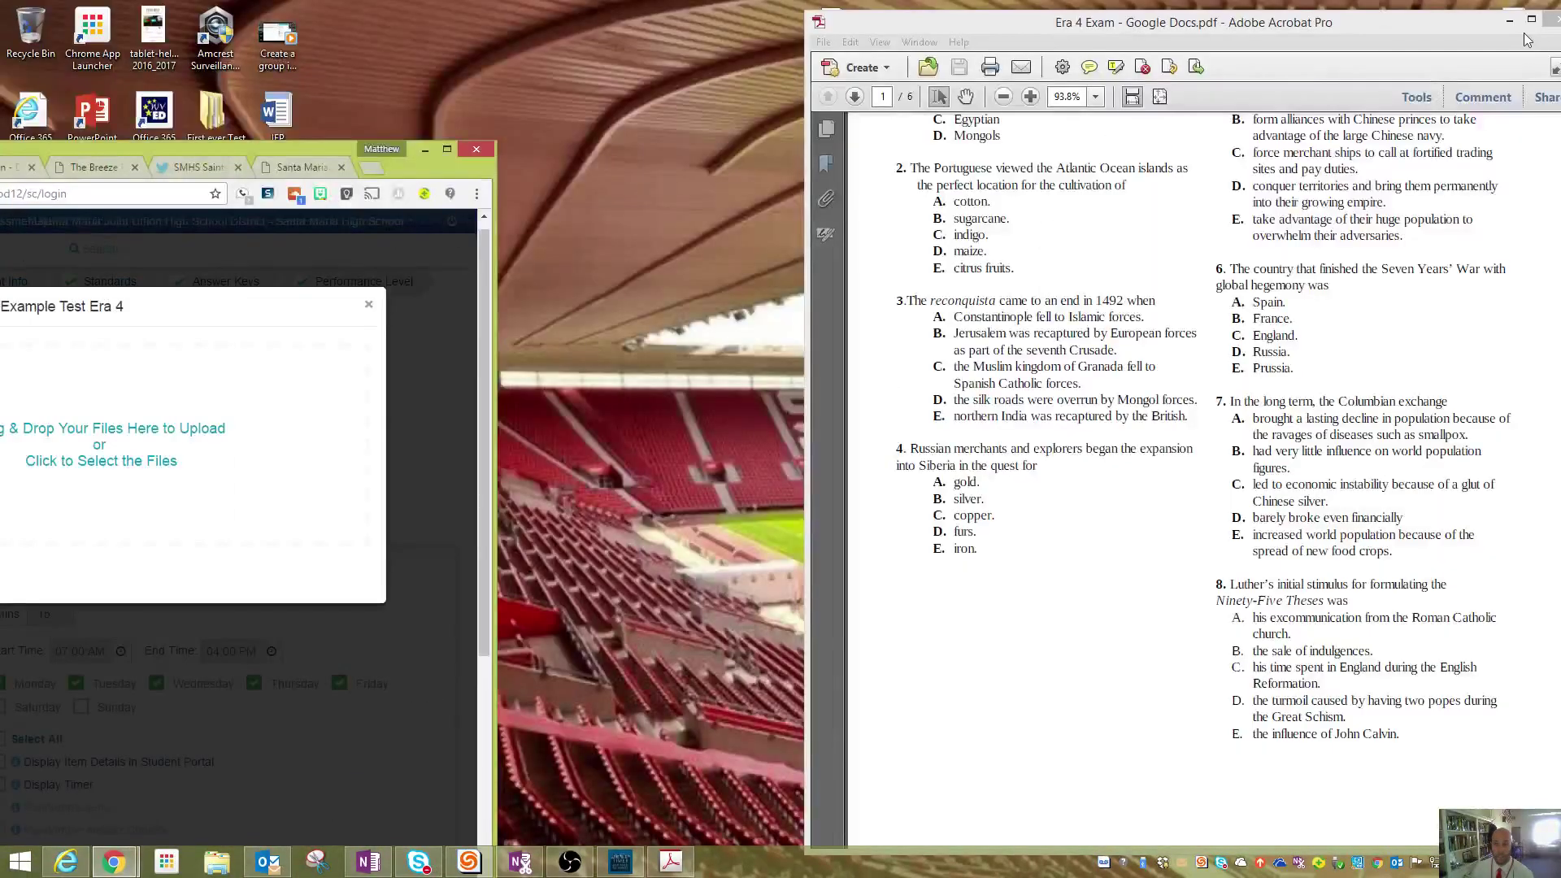
click(1550, 18)
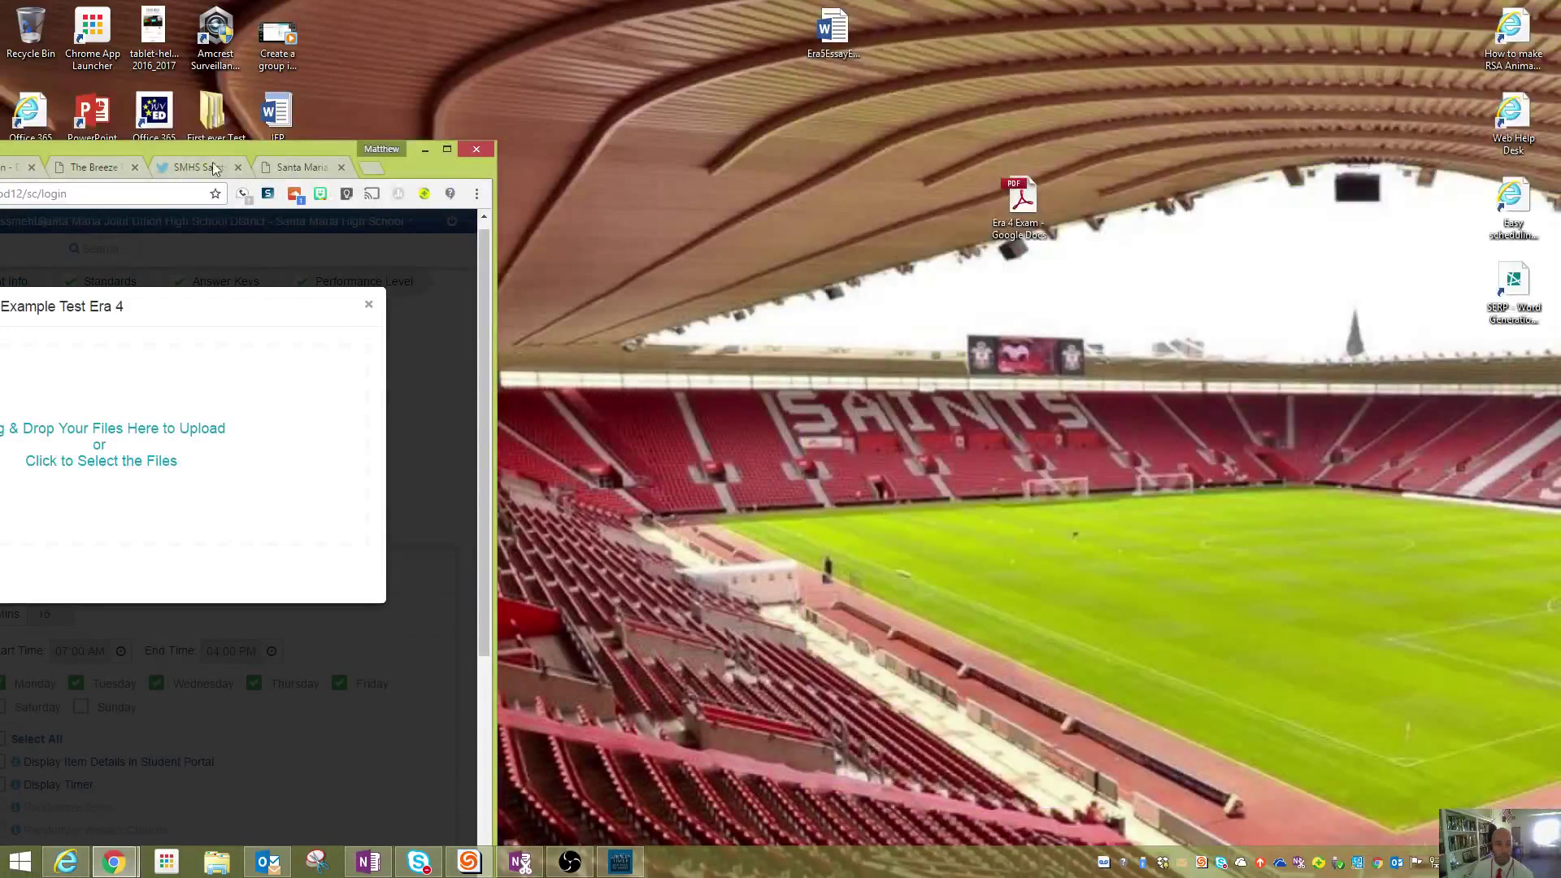
drag(416, 159, 685, 117)
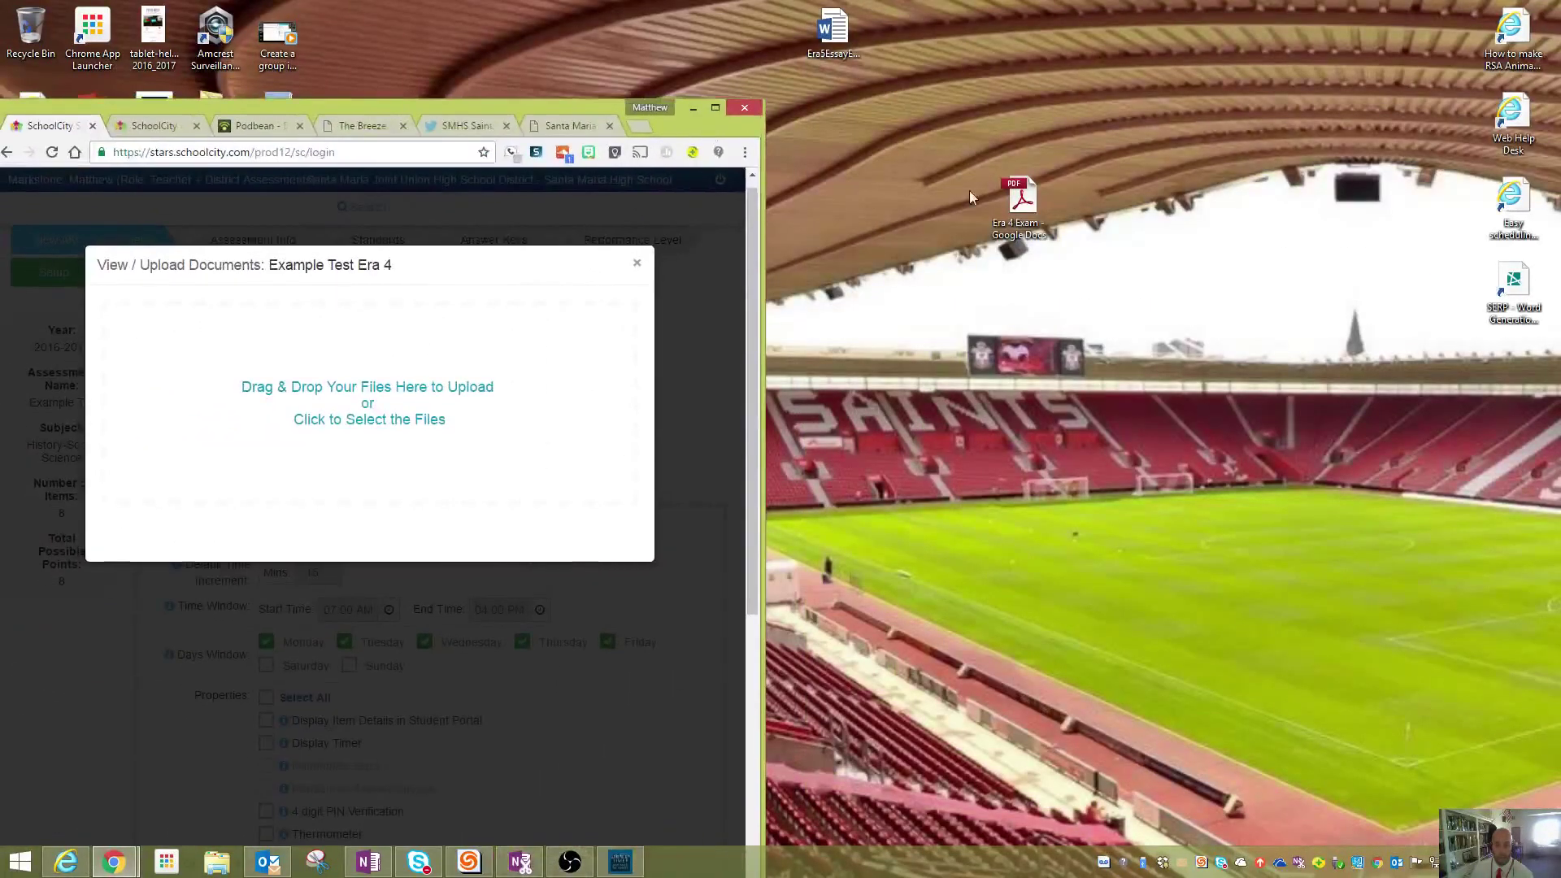
drag(1018, 213, 364, 411)
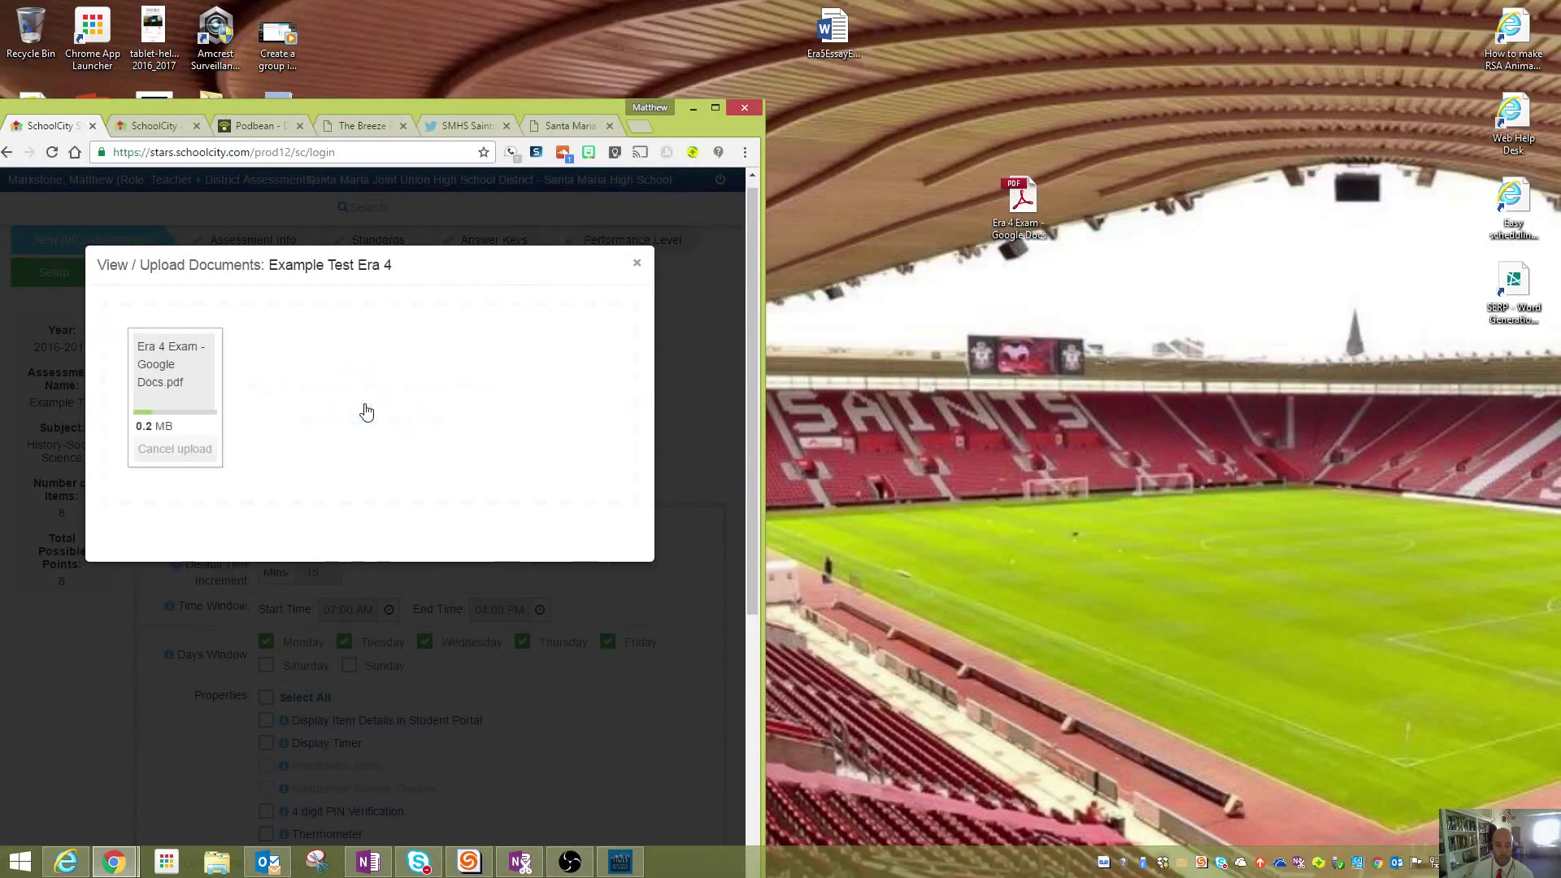
click(638, 265)
click(716, 108)
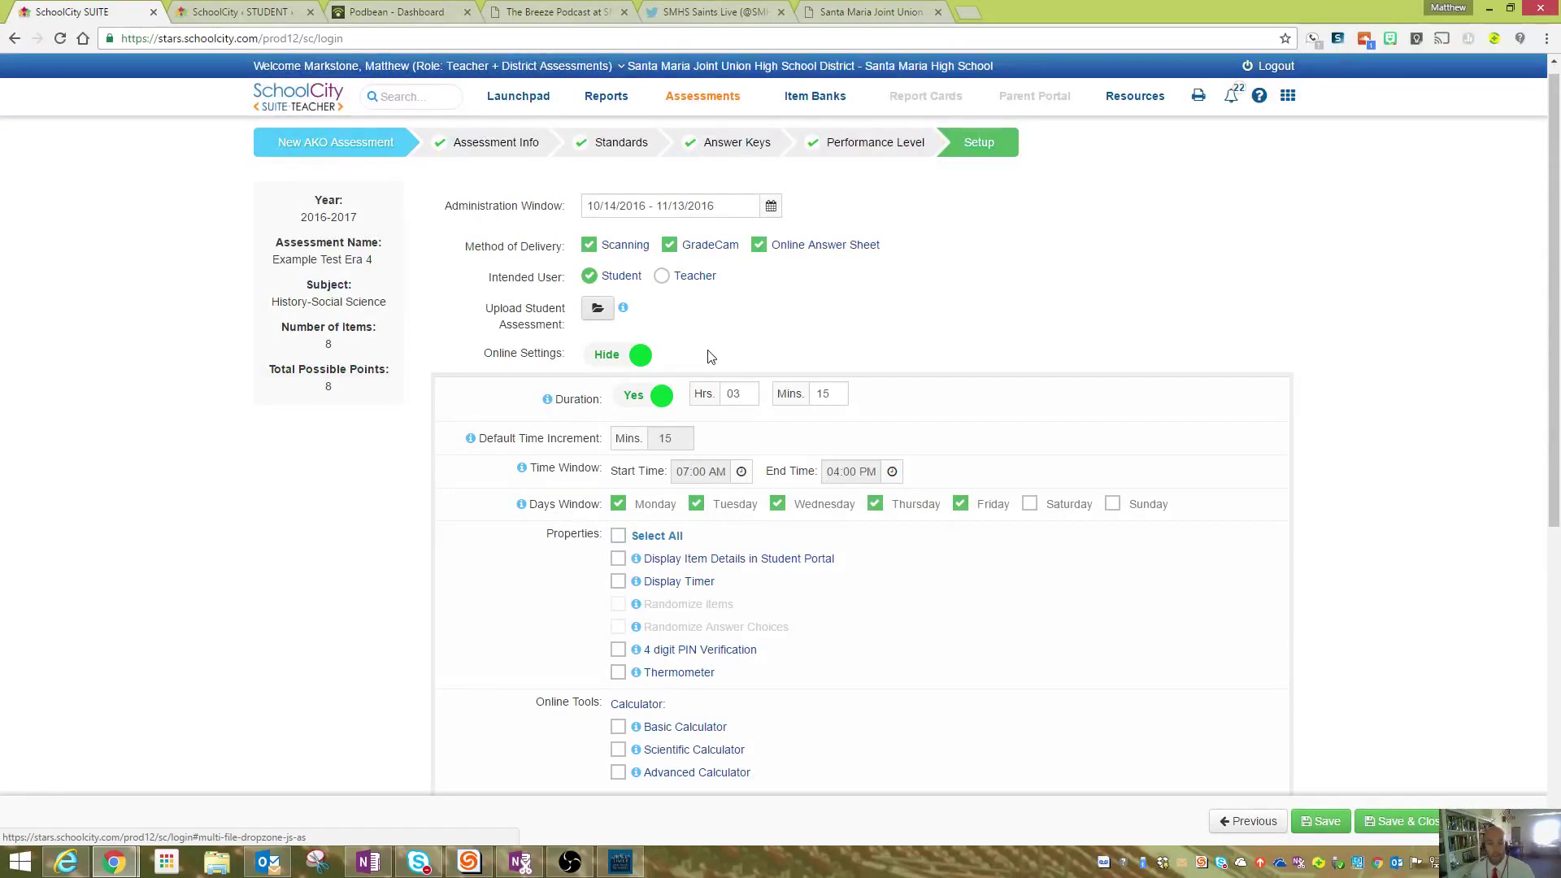
- Switch the test Duration from Yes to No, leaving the 07:00 AM–04:00 PM window unchanged
scroll(709, 355, down, 1)
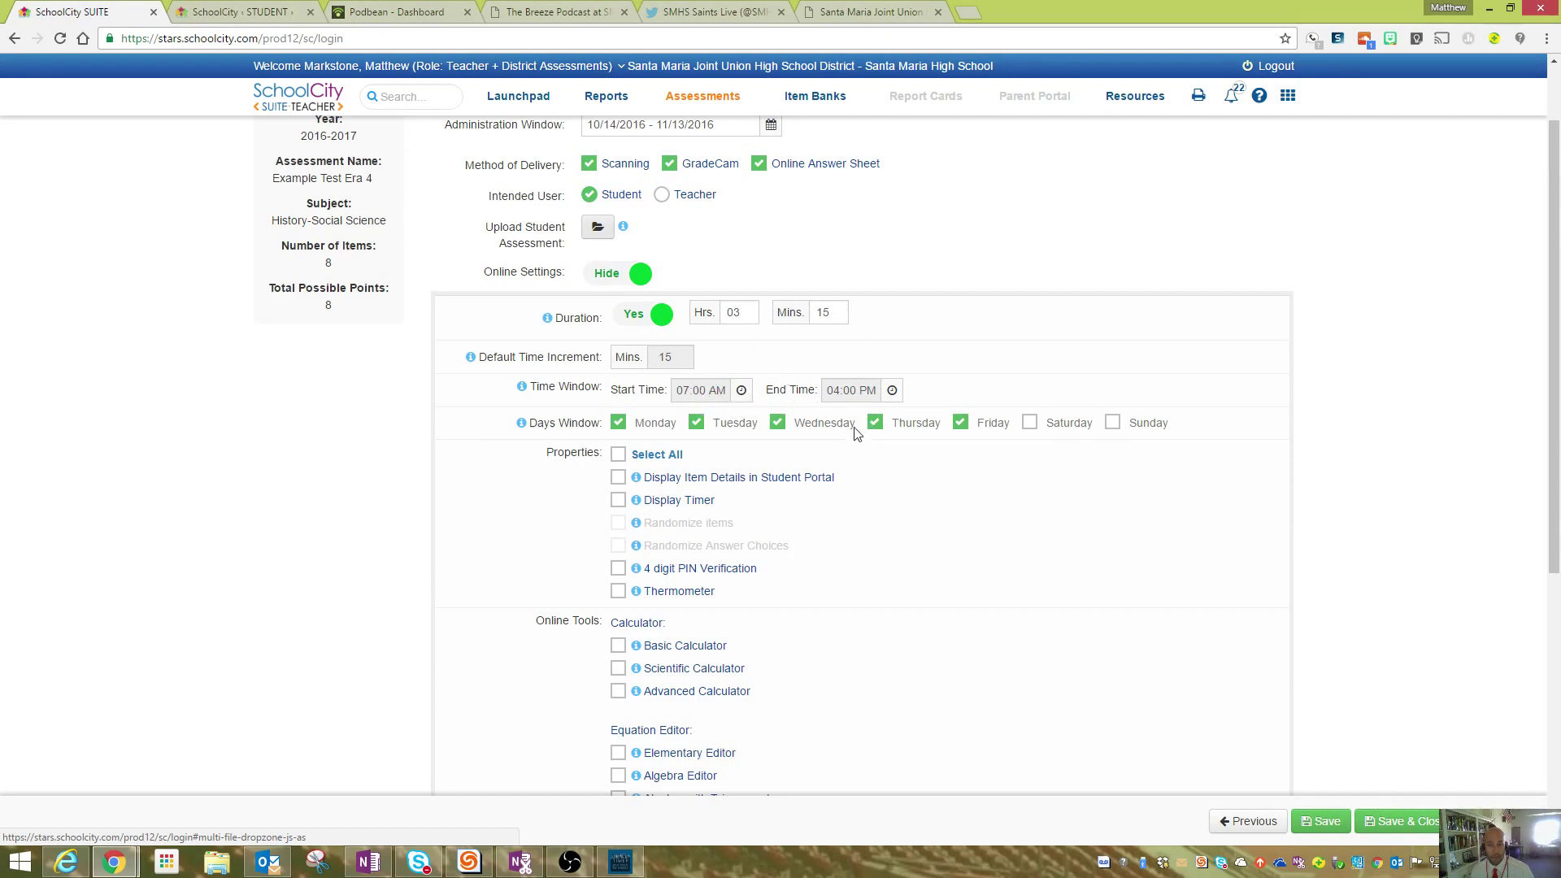
click(662, 317)
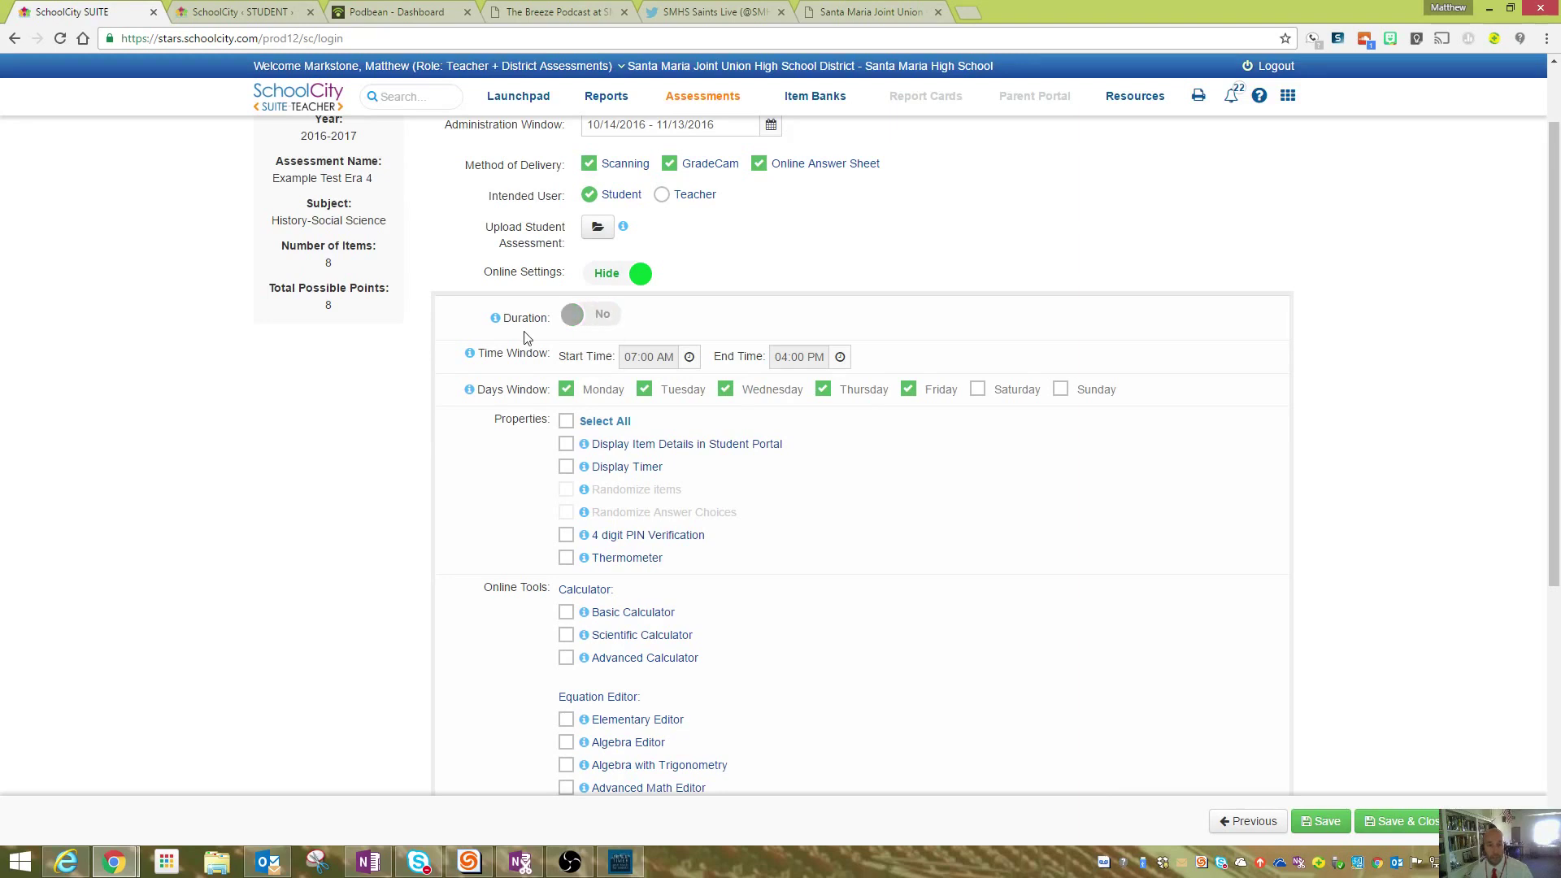
scroll(522, 351, down, 1)
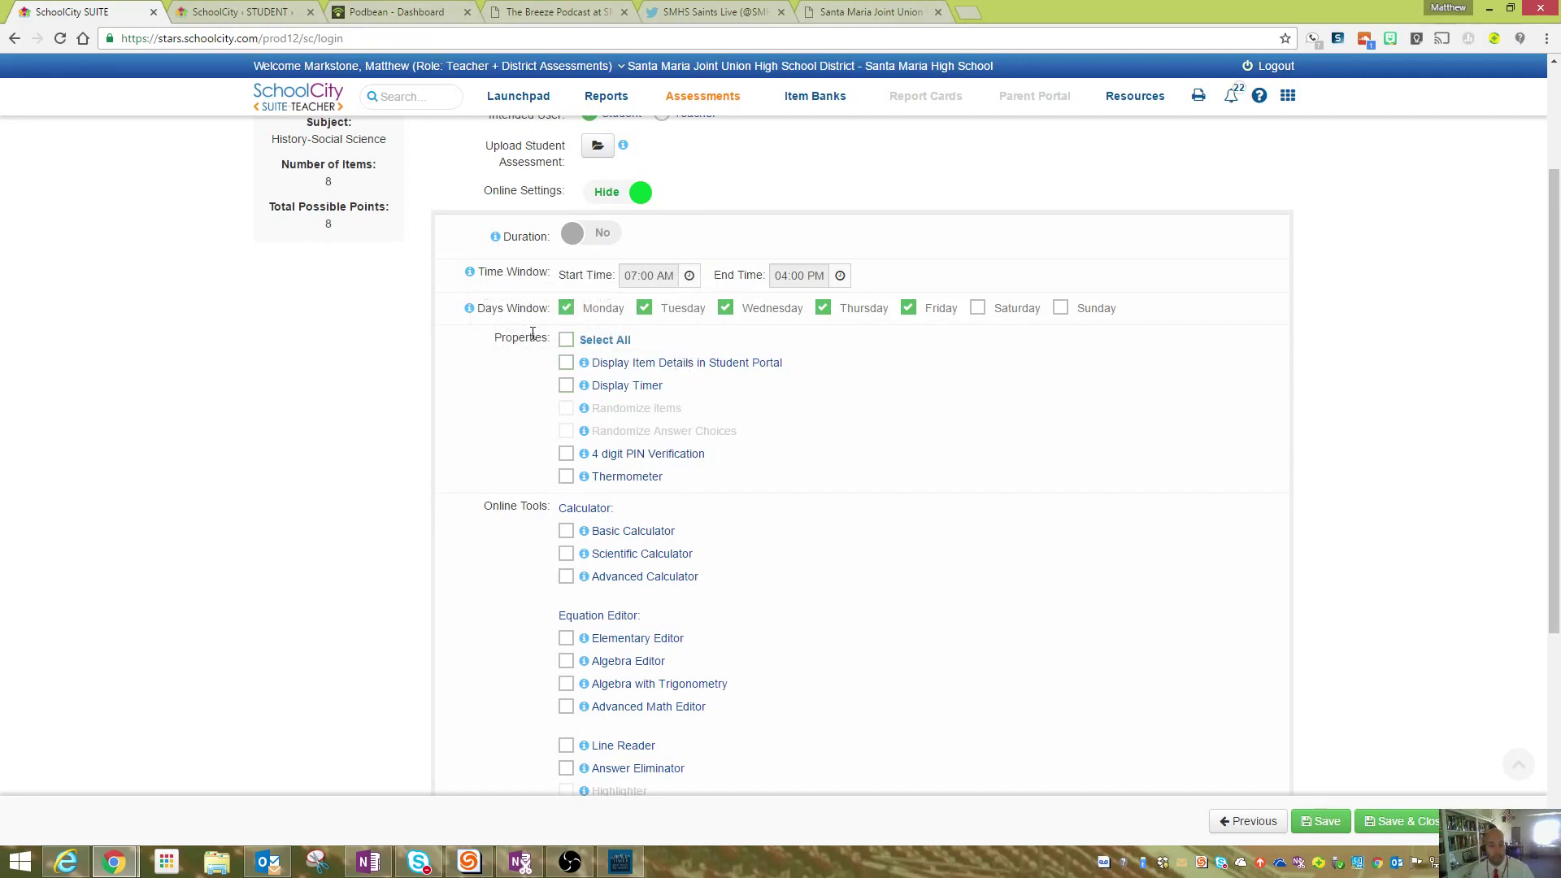
scroll(533, 335, down, 2)
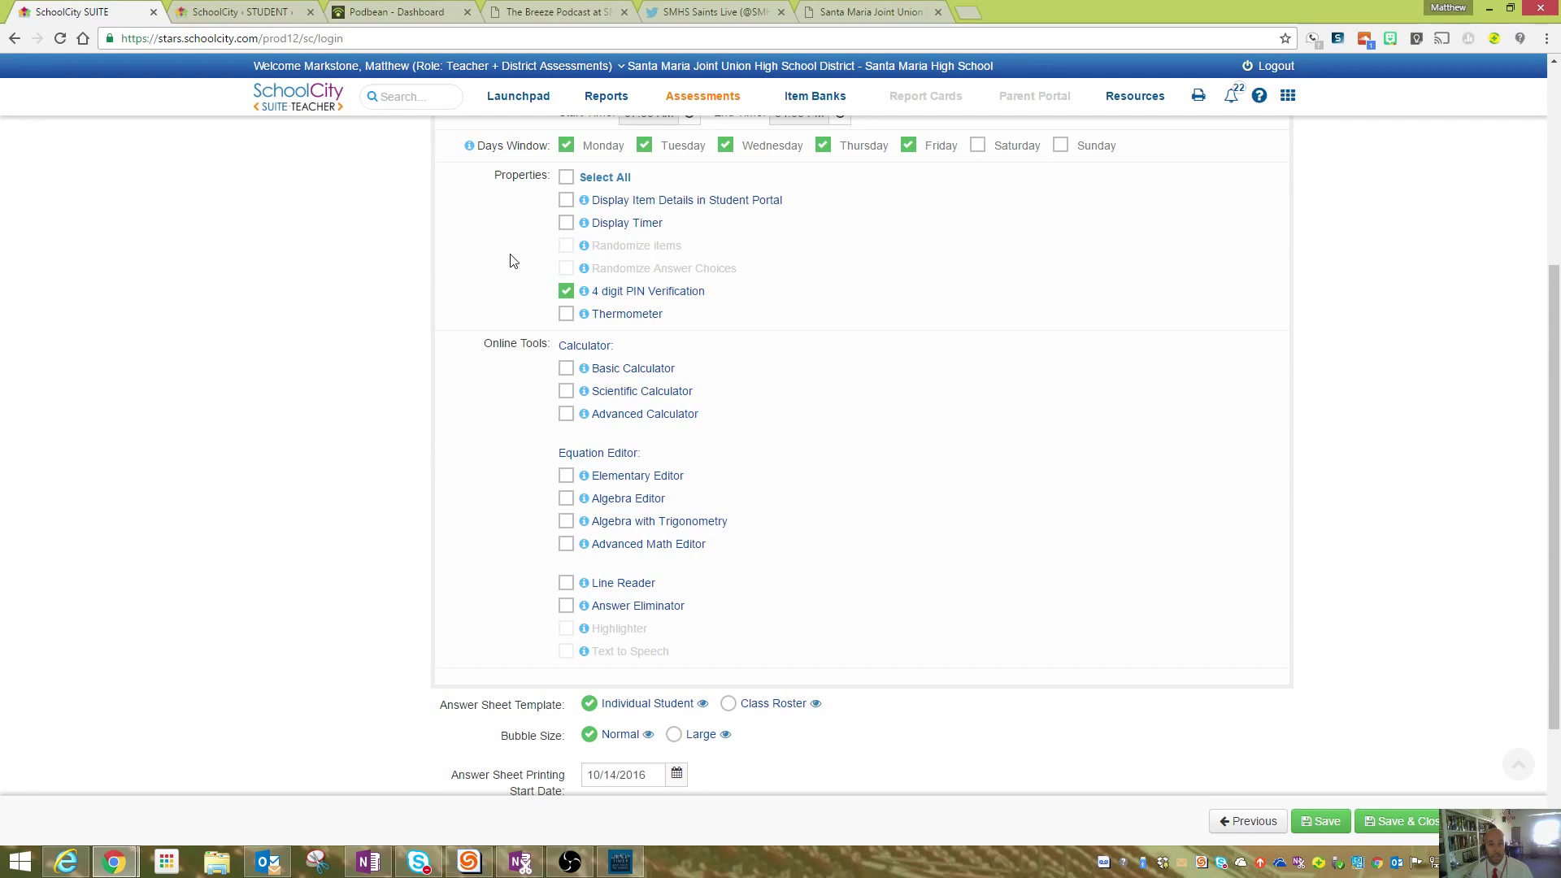
- Enable the Thermometer alongside 4 digit PIN Verification under the online test Properties
scroll(514, 287, up, 1)
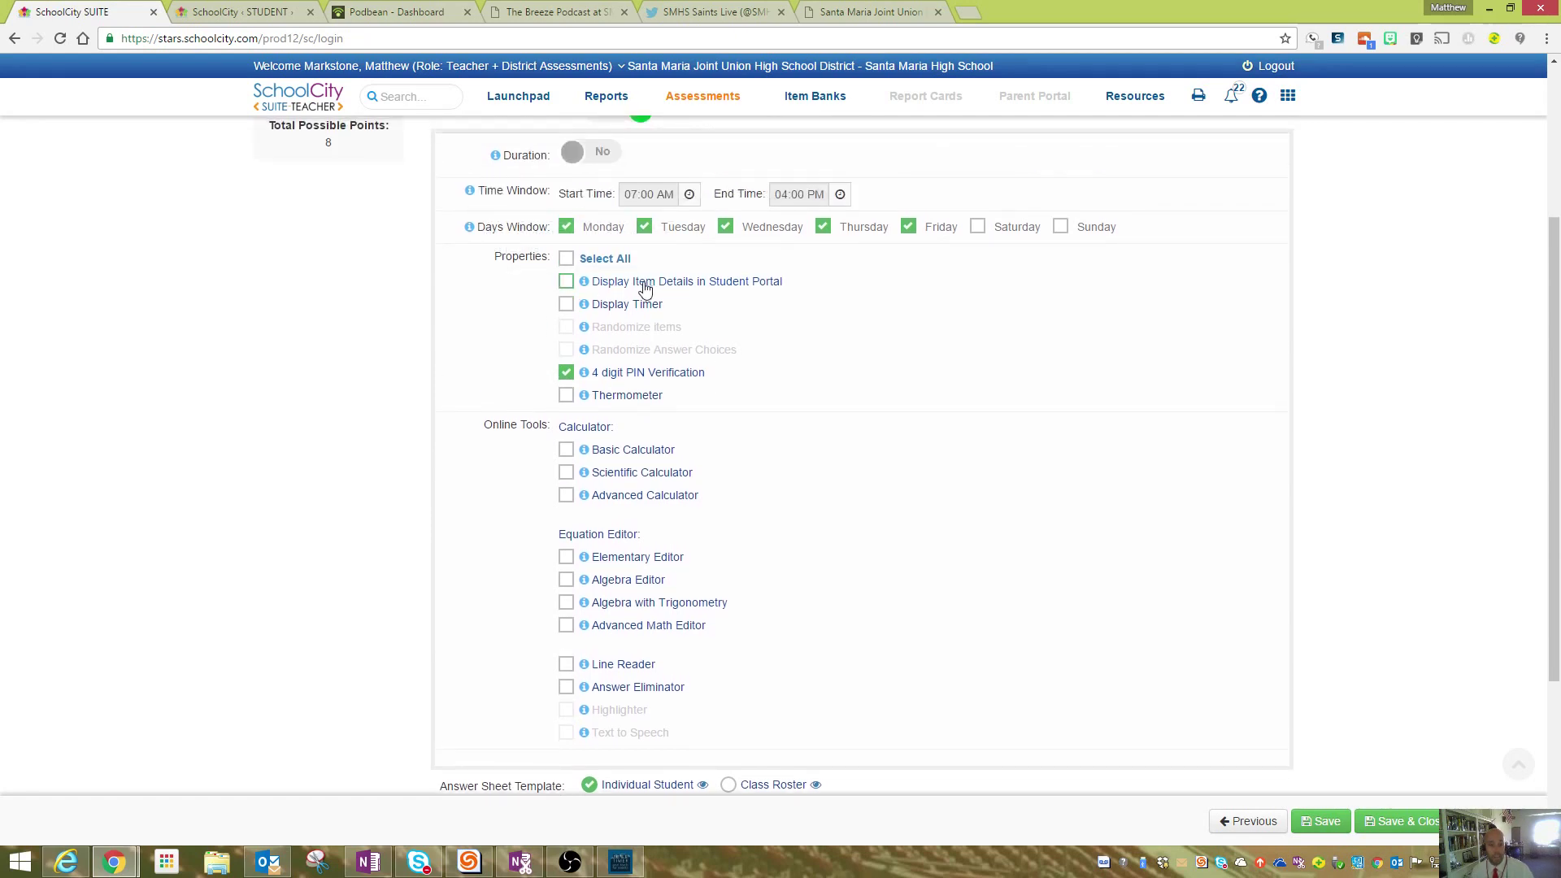
mouse_move(586, 286)
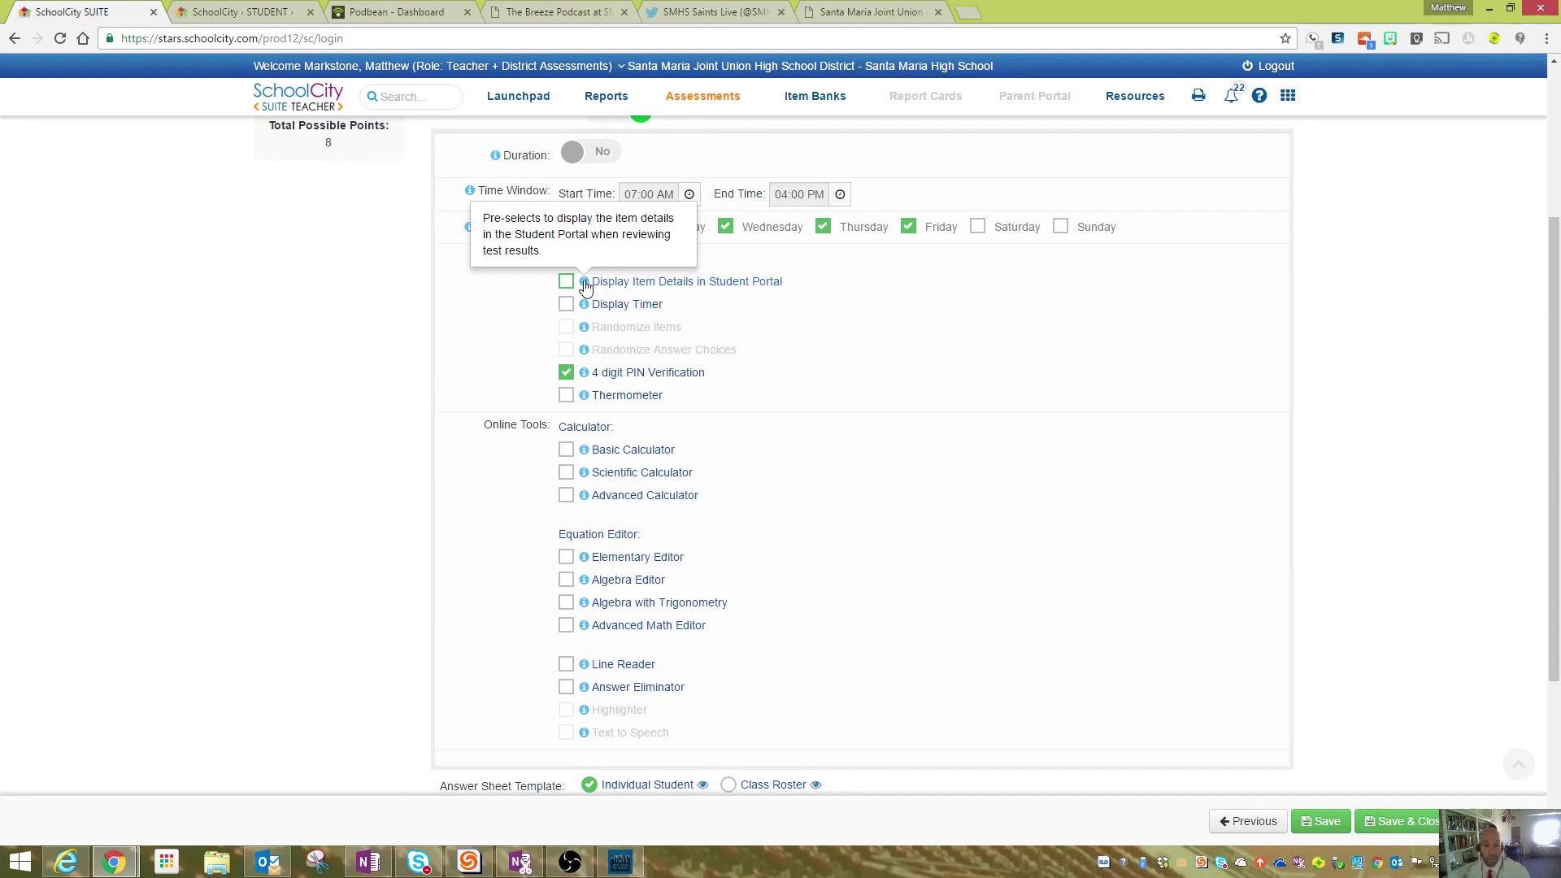
mouse_move(585, 398)
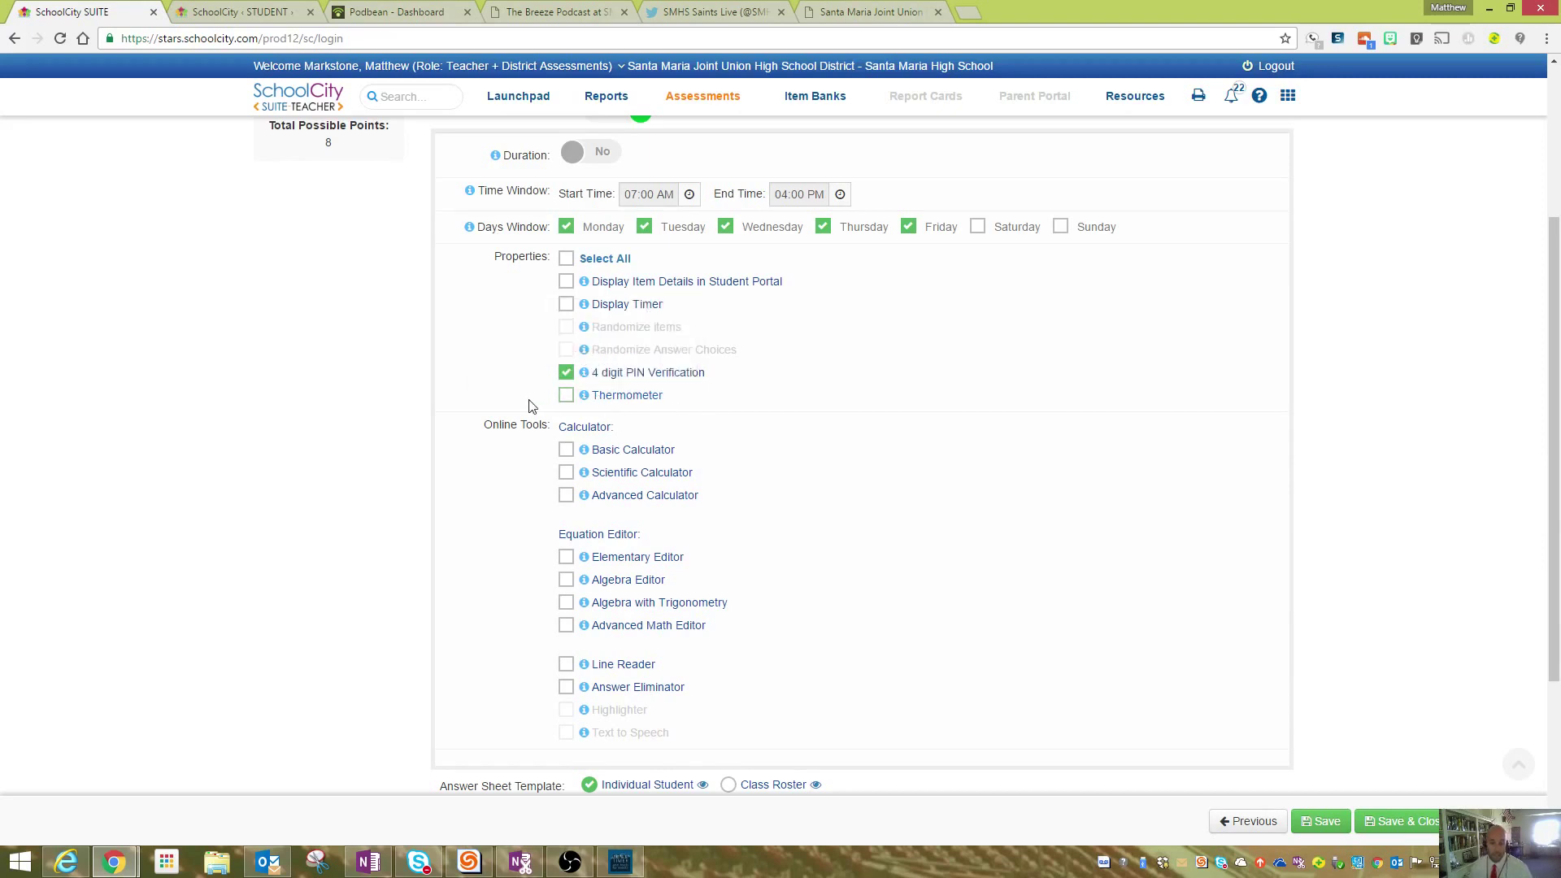
click(566, 395)
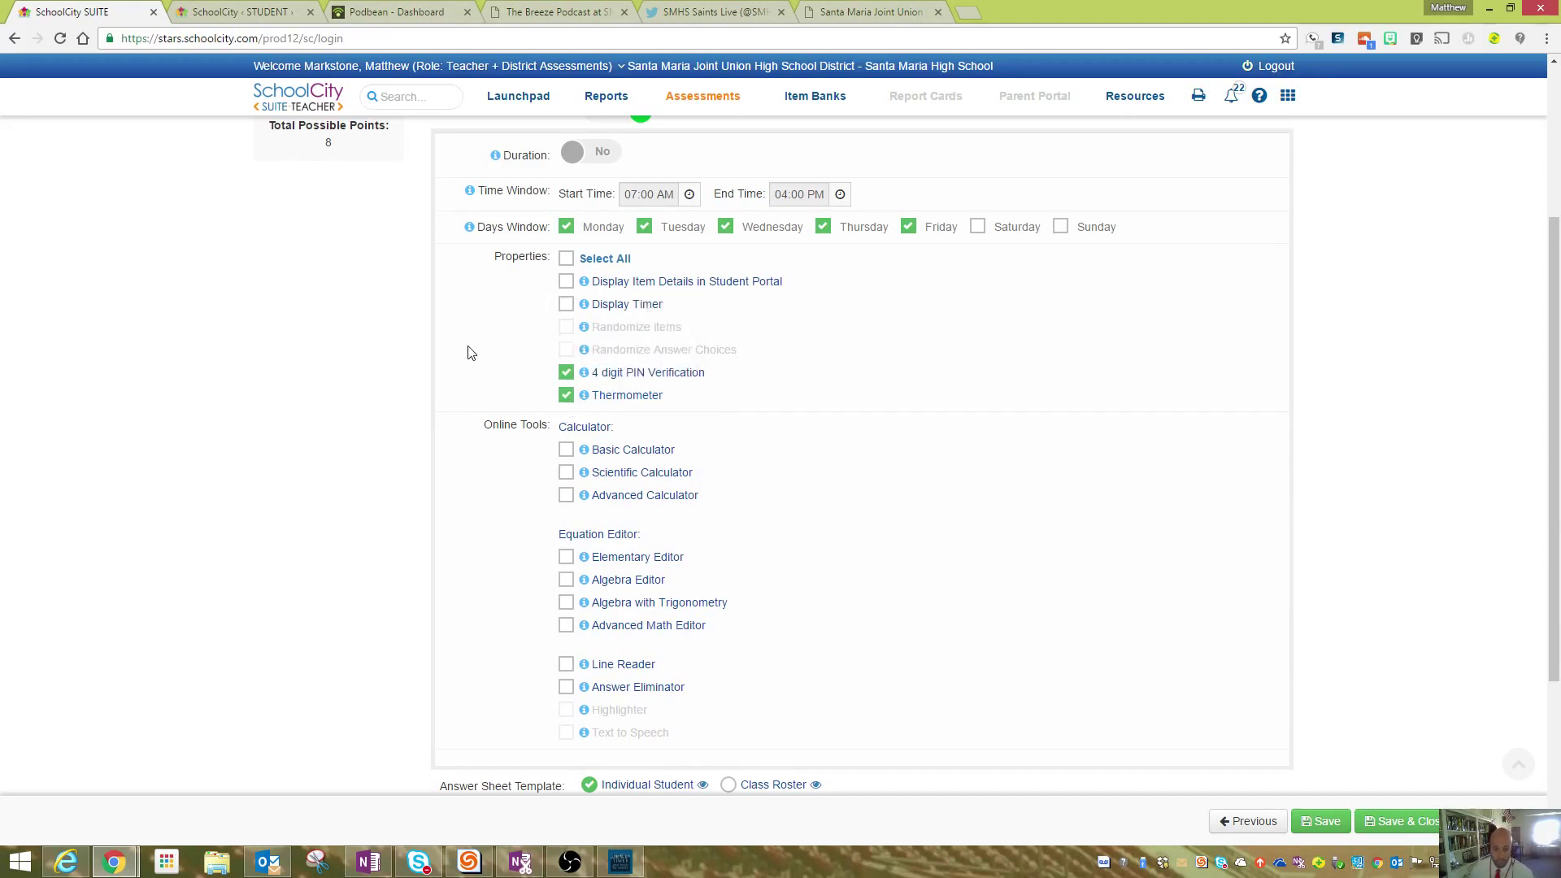
scroll(469, 351, down, 1)
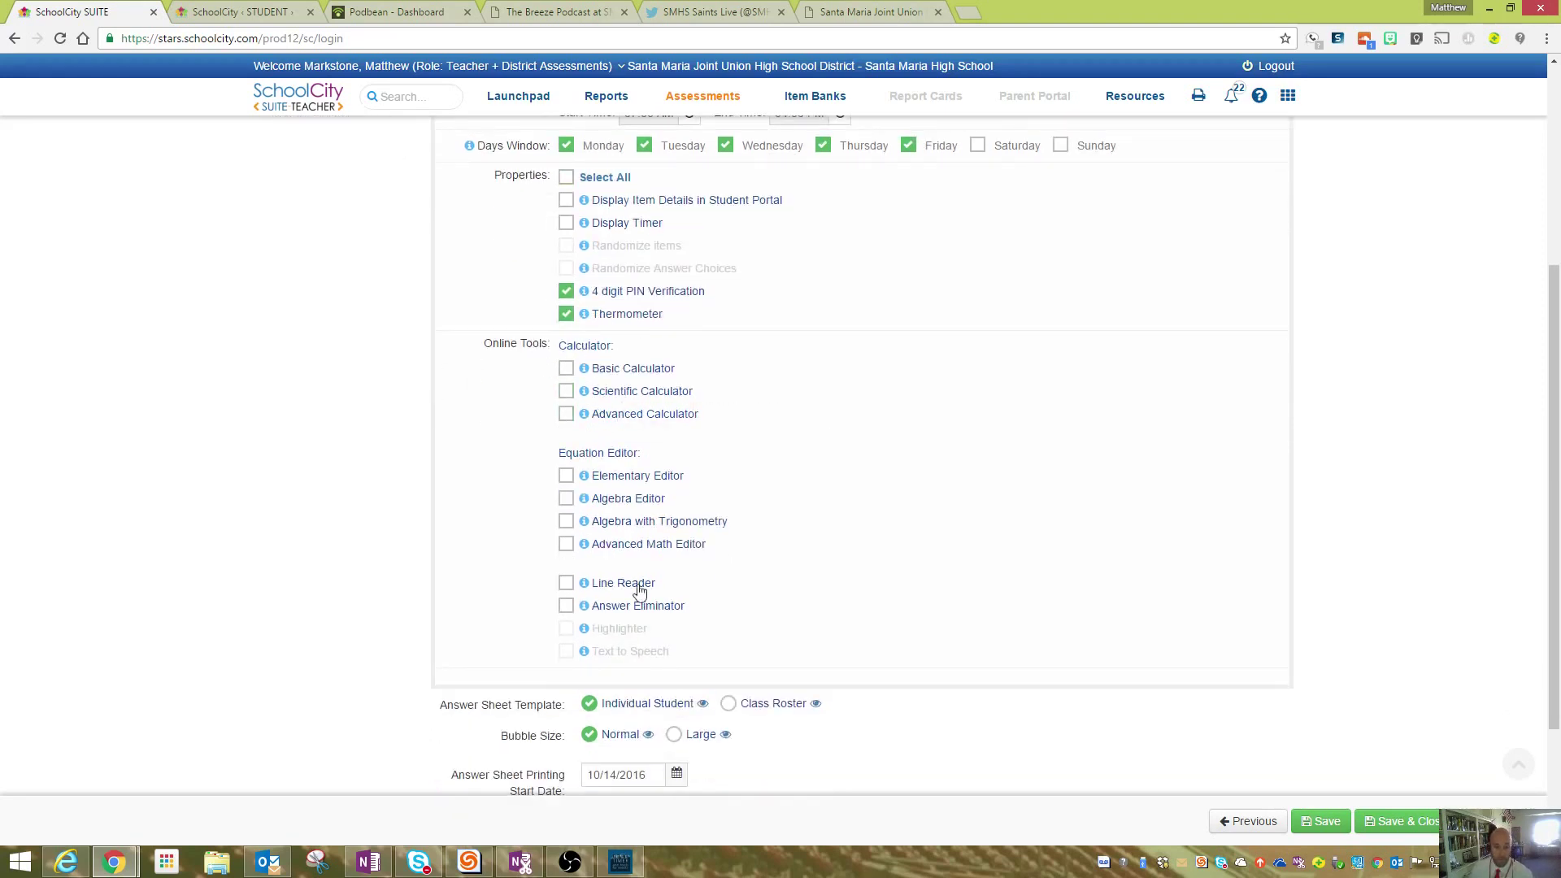
scroll(685, 440, down, 2)
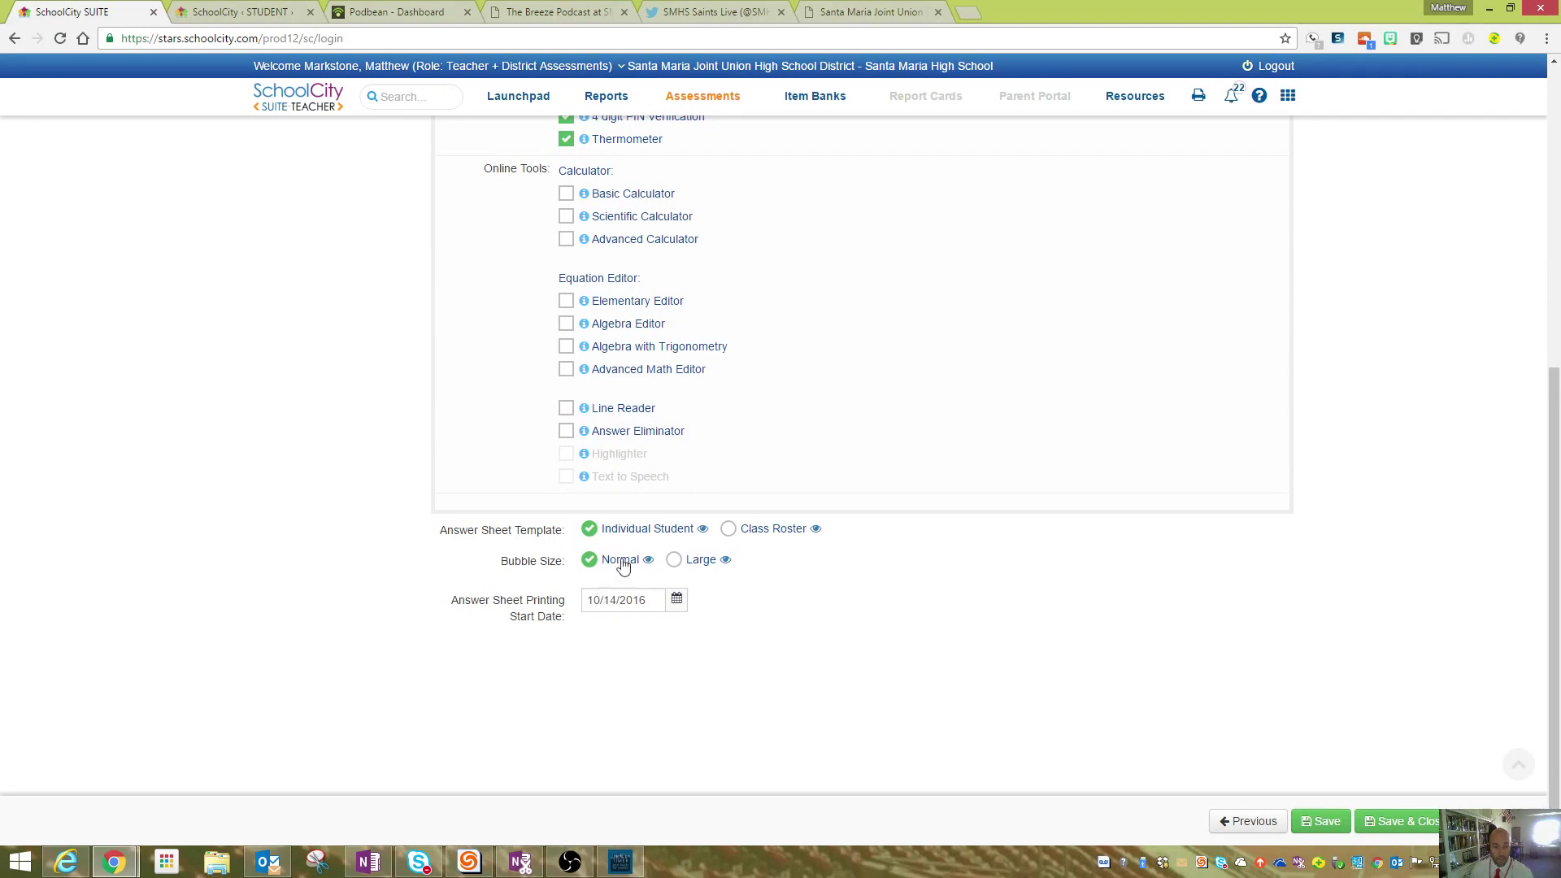
scroll(690, 716, up, 6)
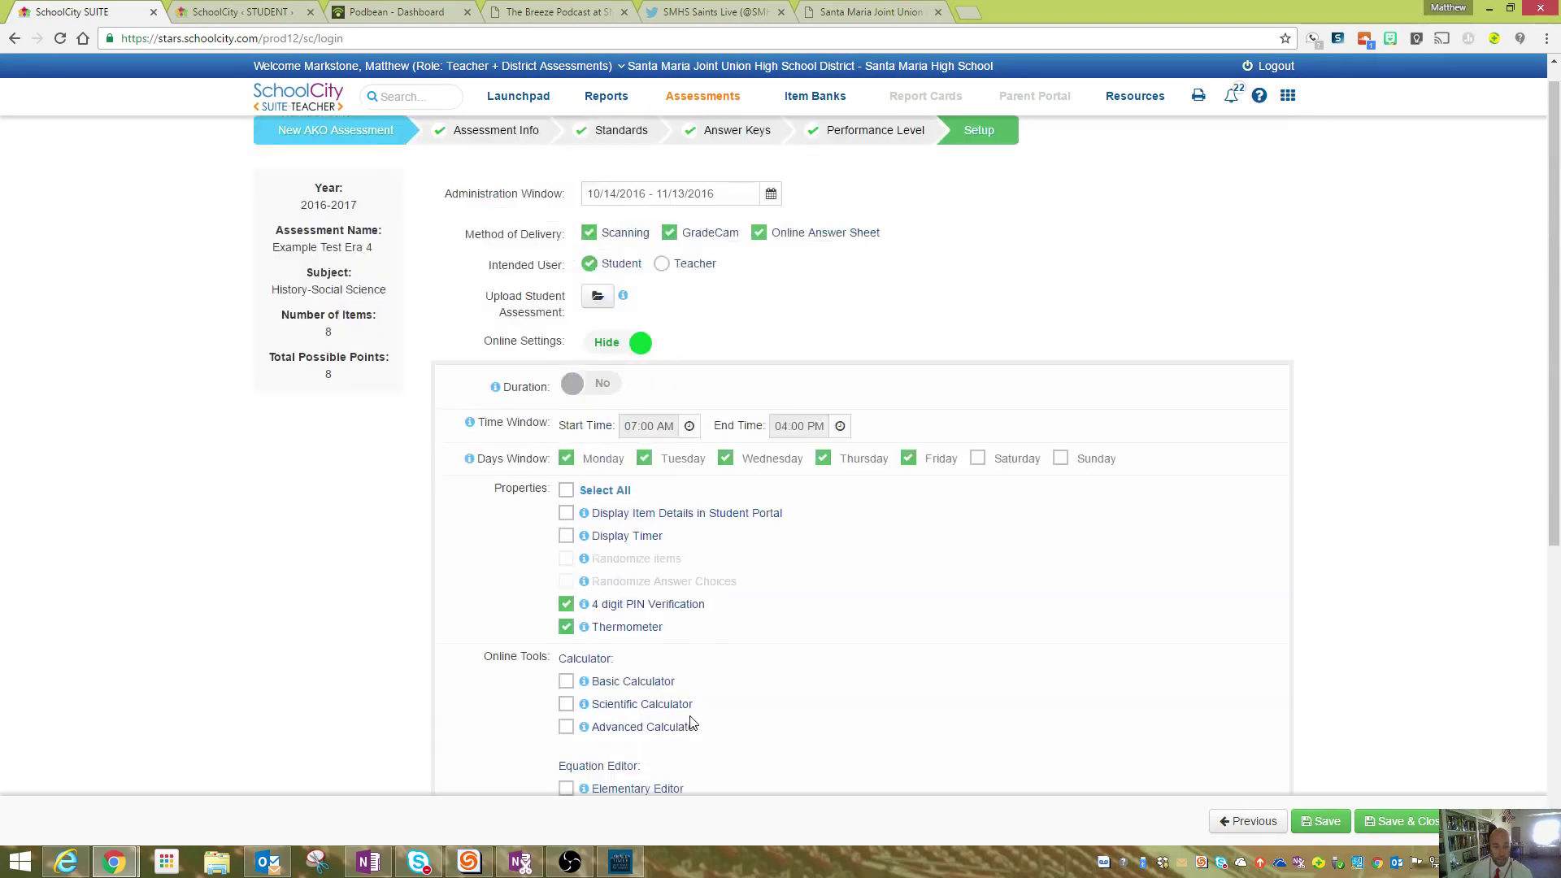
scroll(691, 723, down, 6)
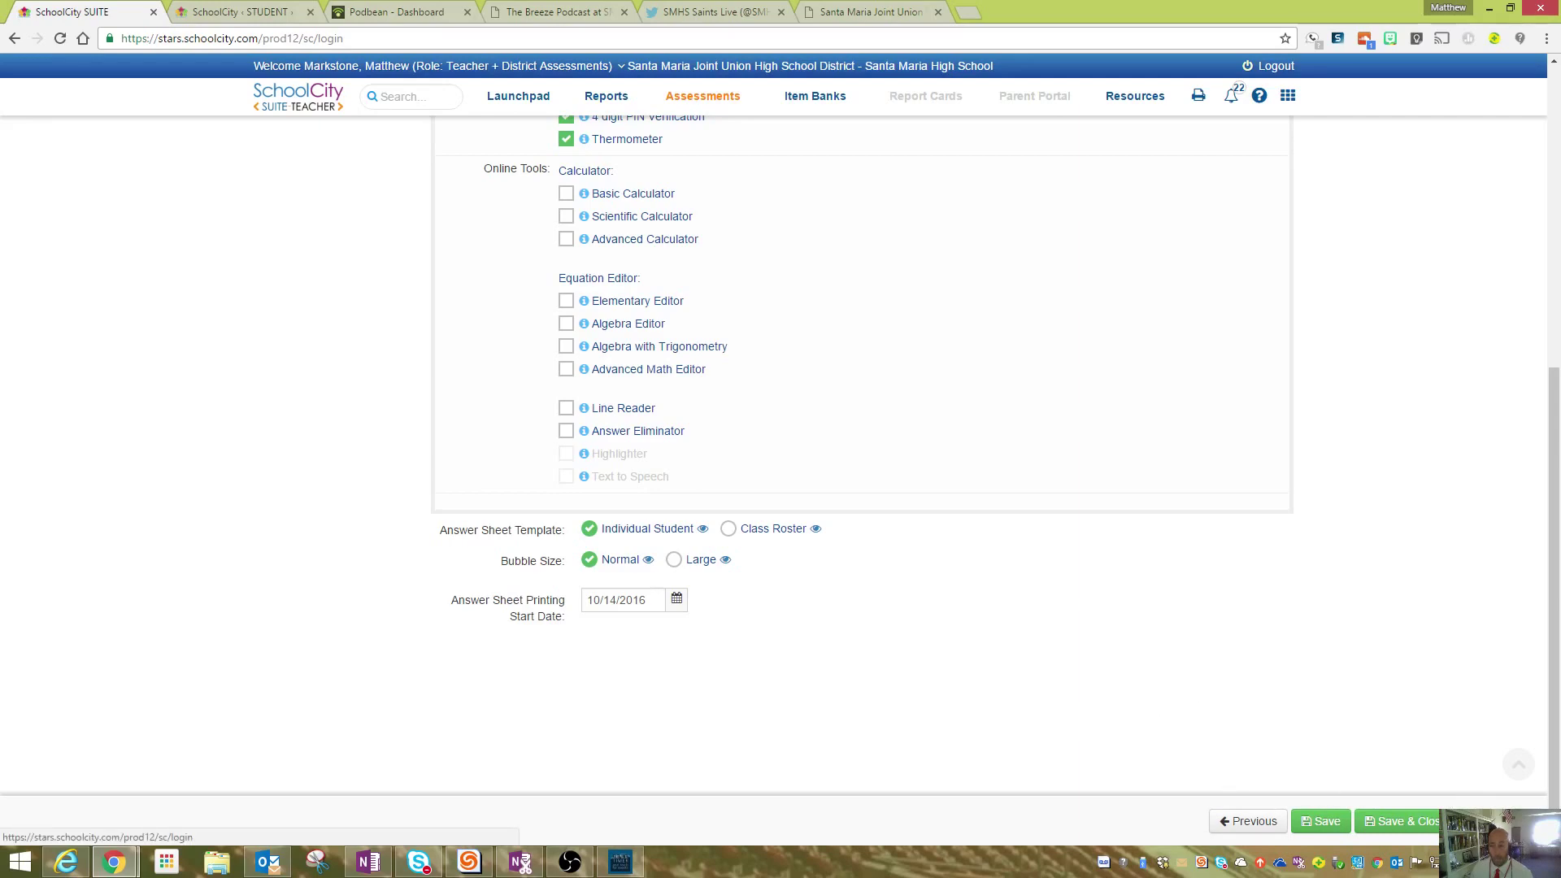
- Save & Close to publish Example Test Era 4, choosing to continue to Advanced Settings
click(1501, 823)
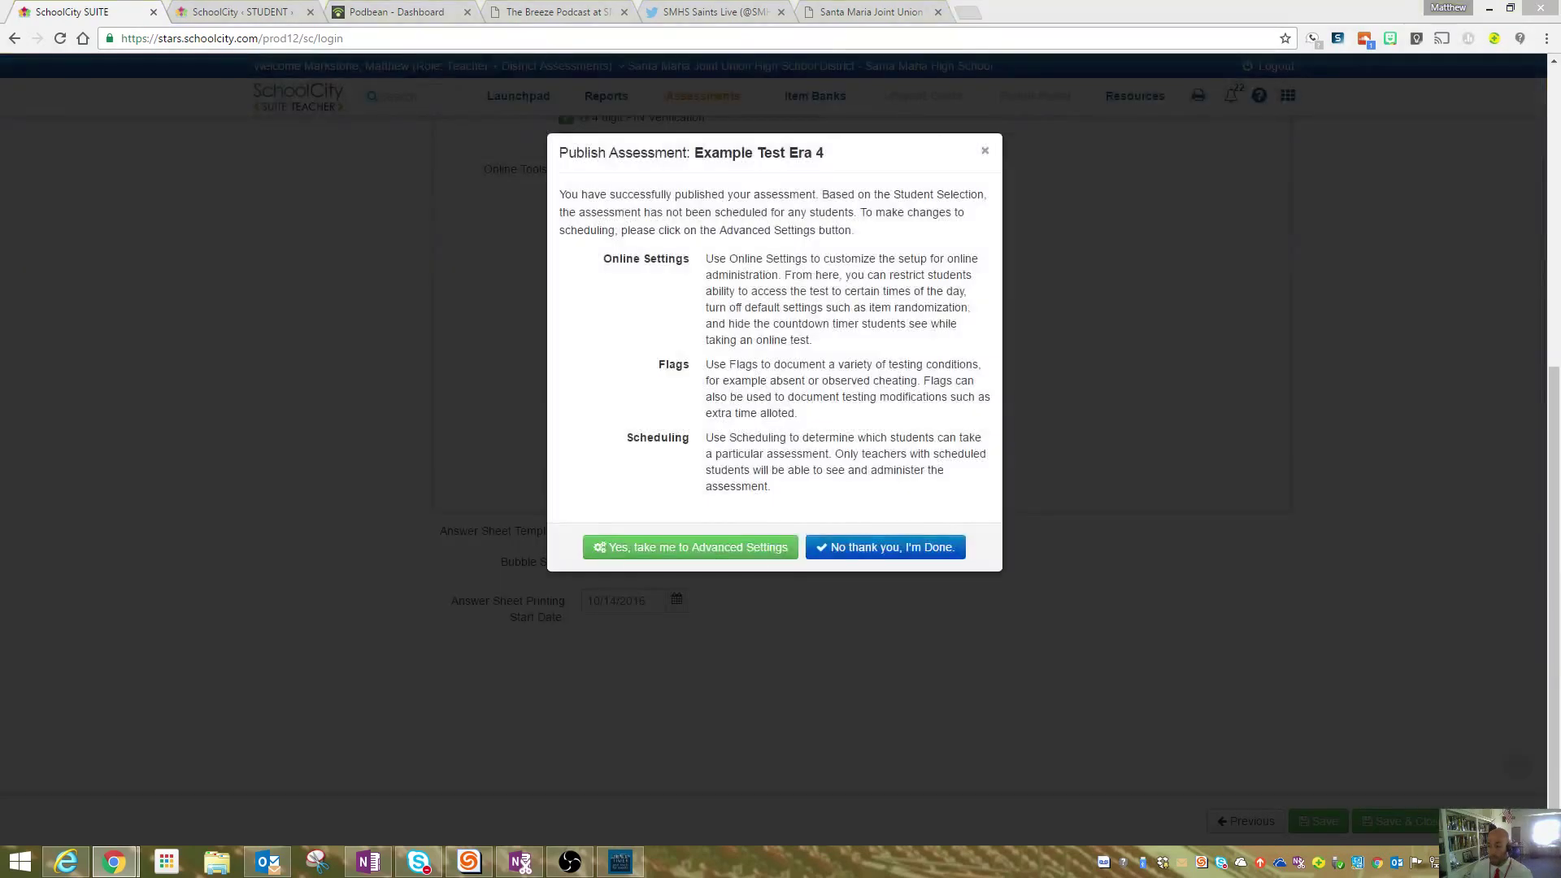
click(691, 547)
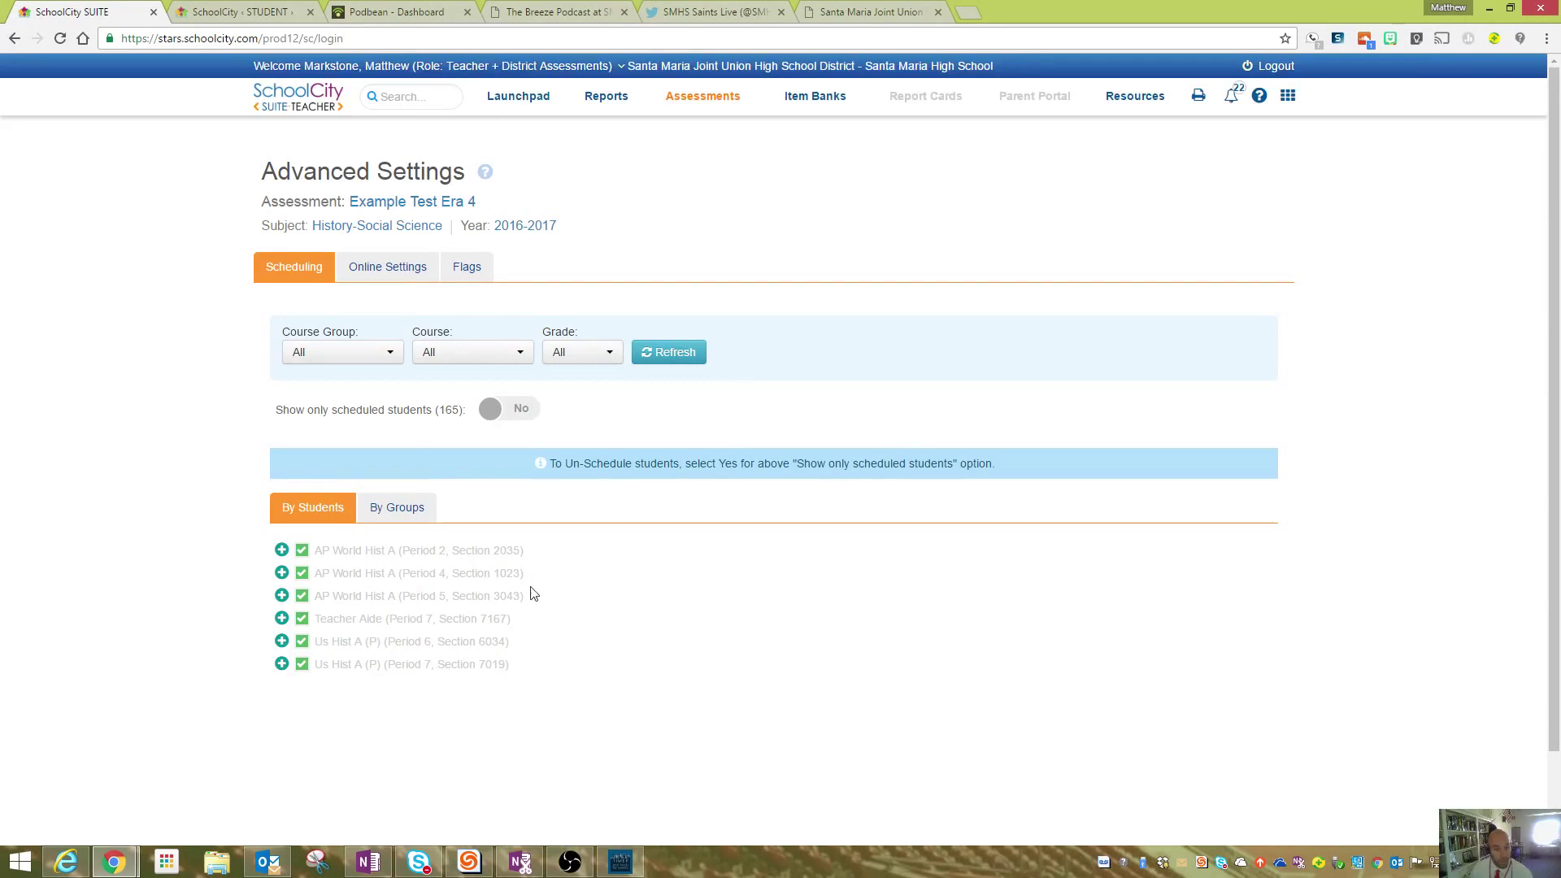
- Save the unchanged Online Settings, acknowledge the no-changes notice, and return to the Launchpad
click(394, 278)
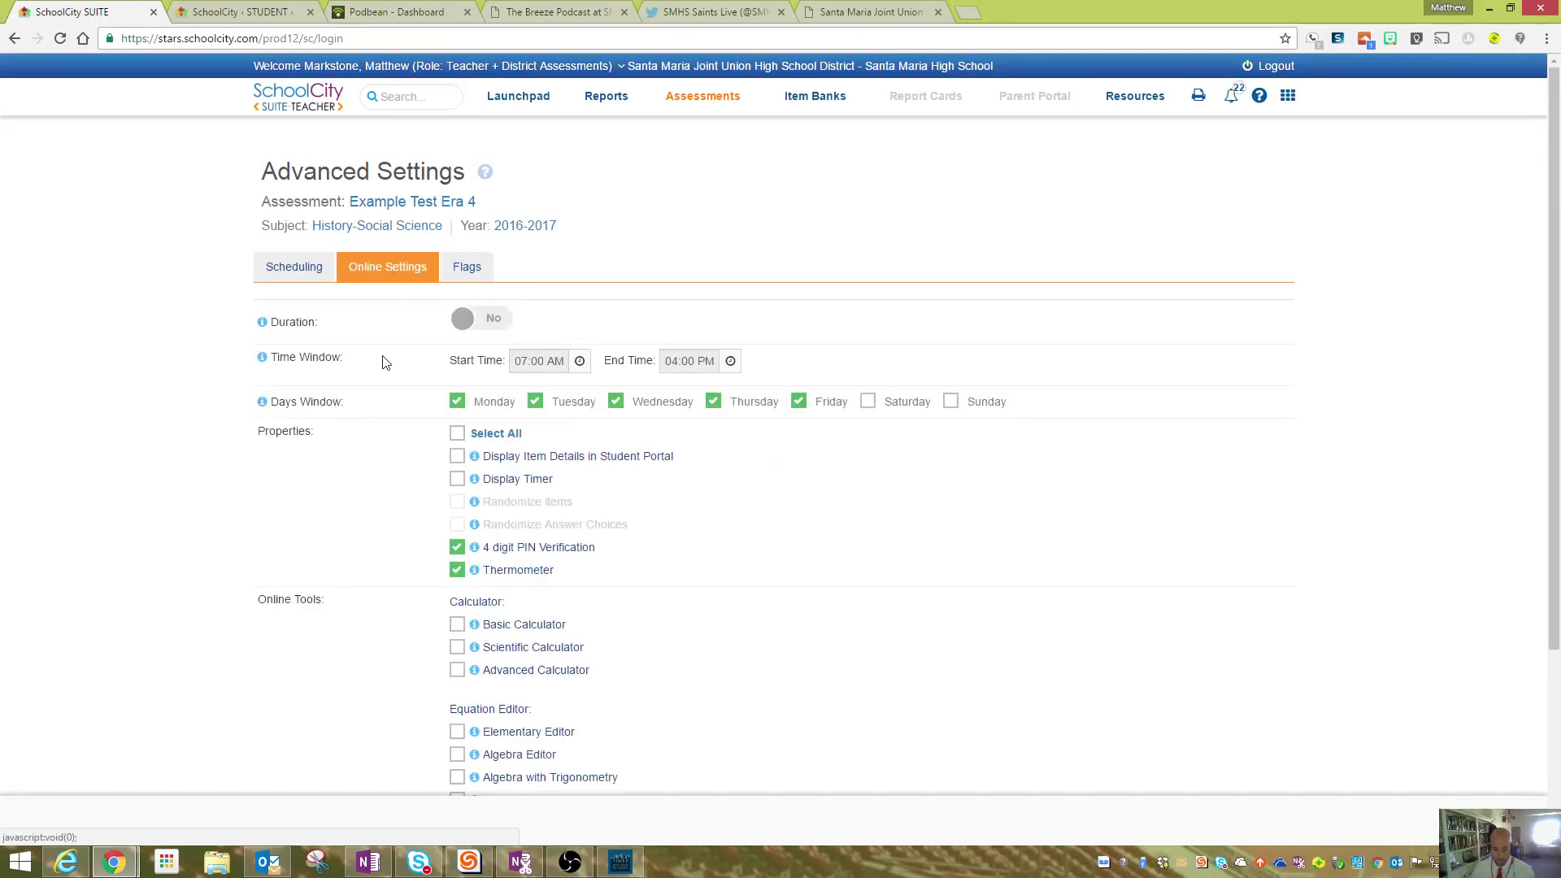
scroll(384, 364, down, 2)
scroll(387, 371, up, 2)
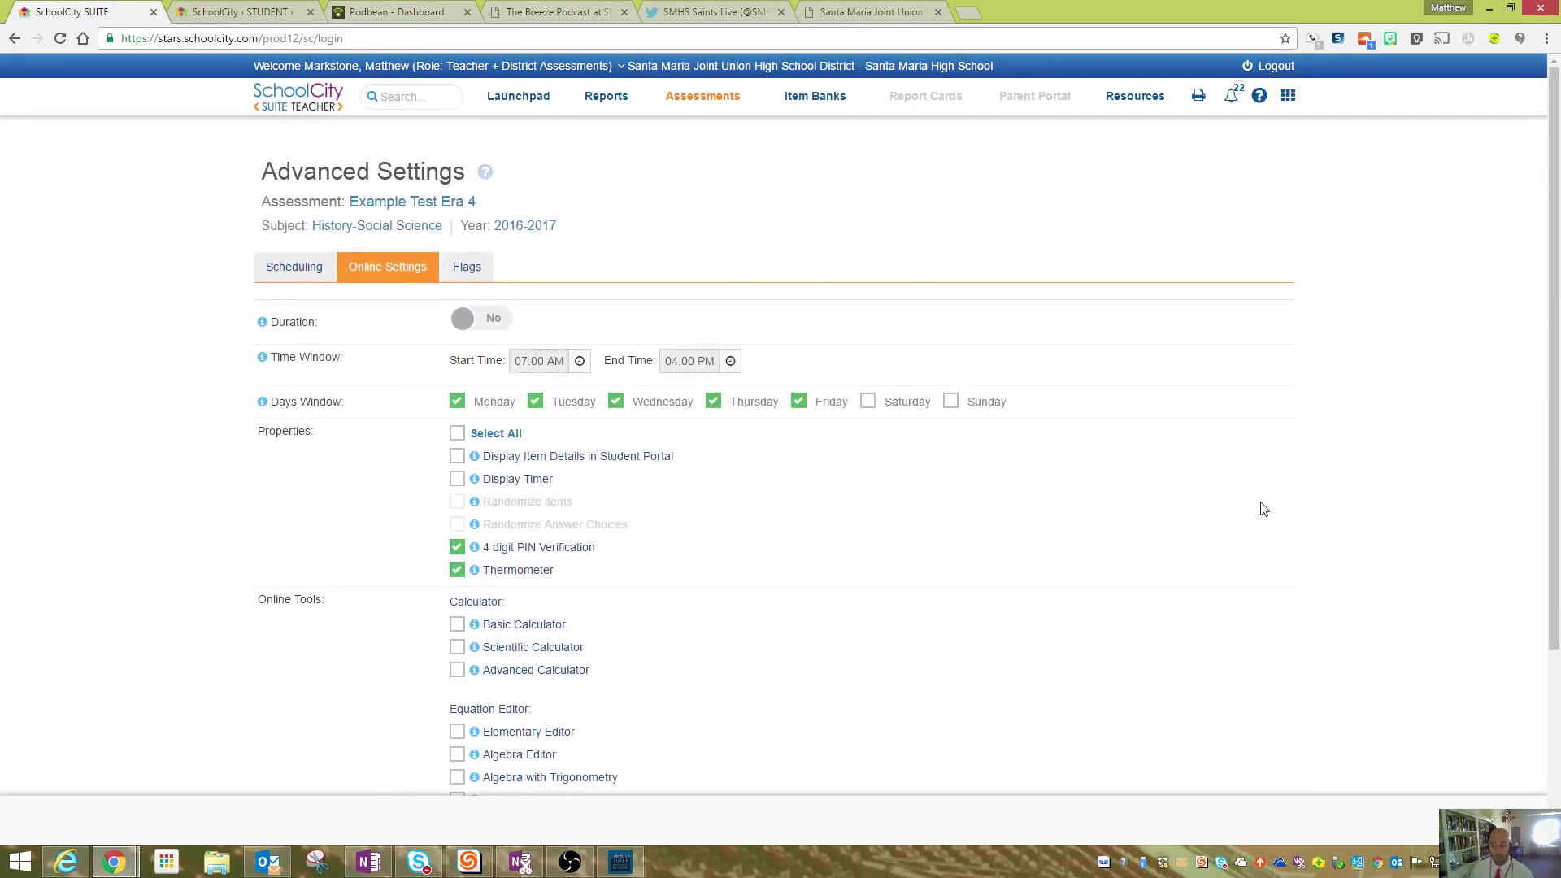
click(1496, 821)
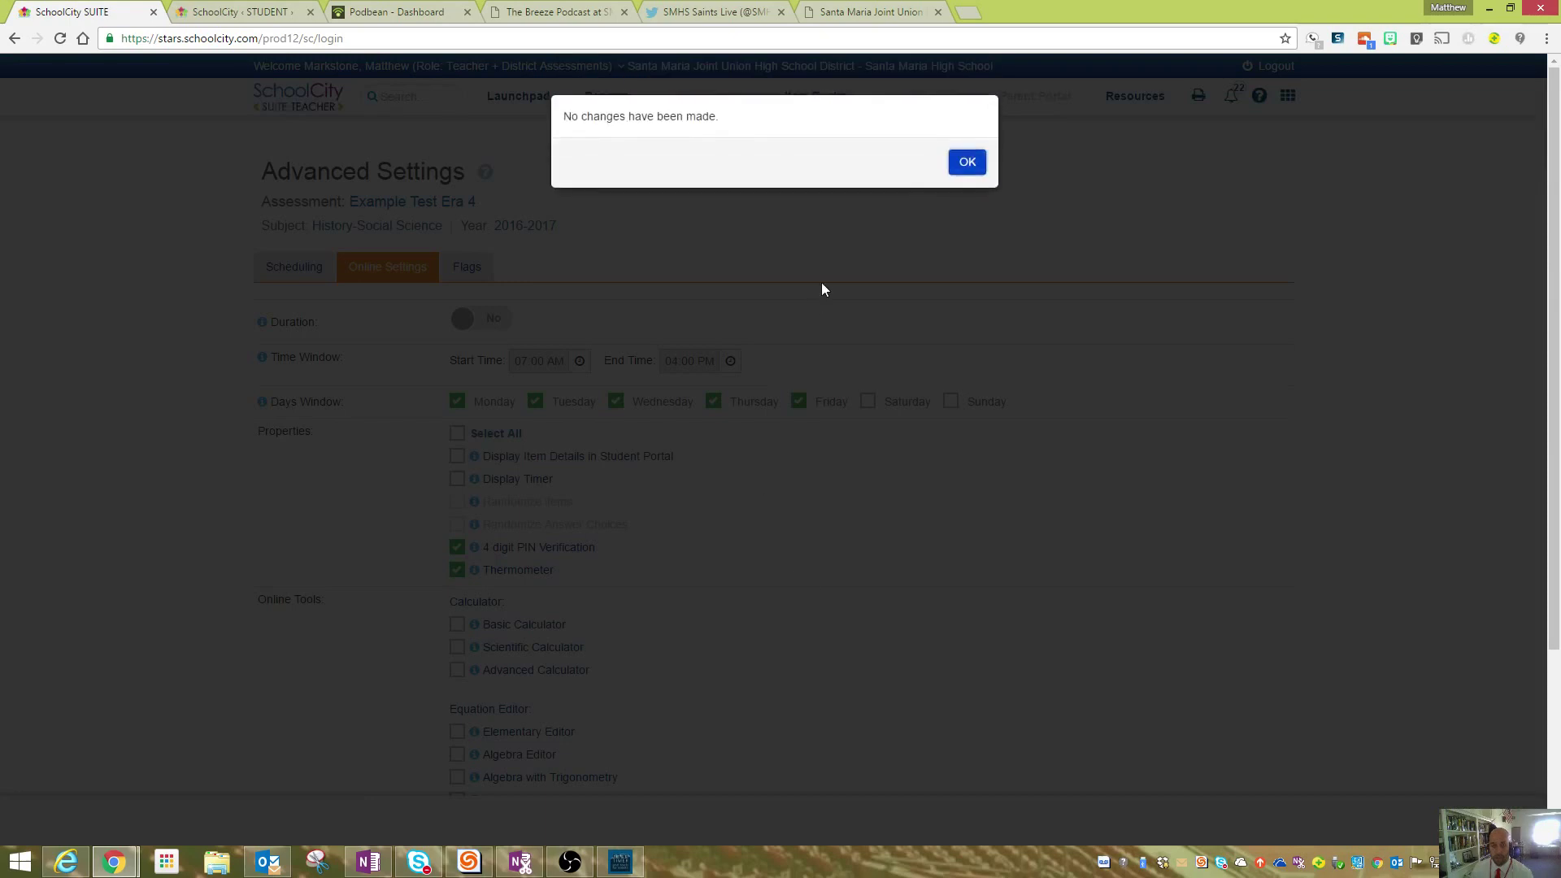
click(954, 173)
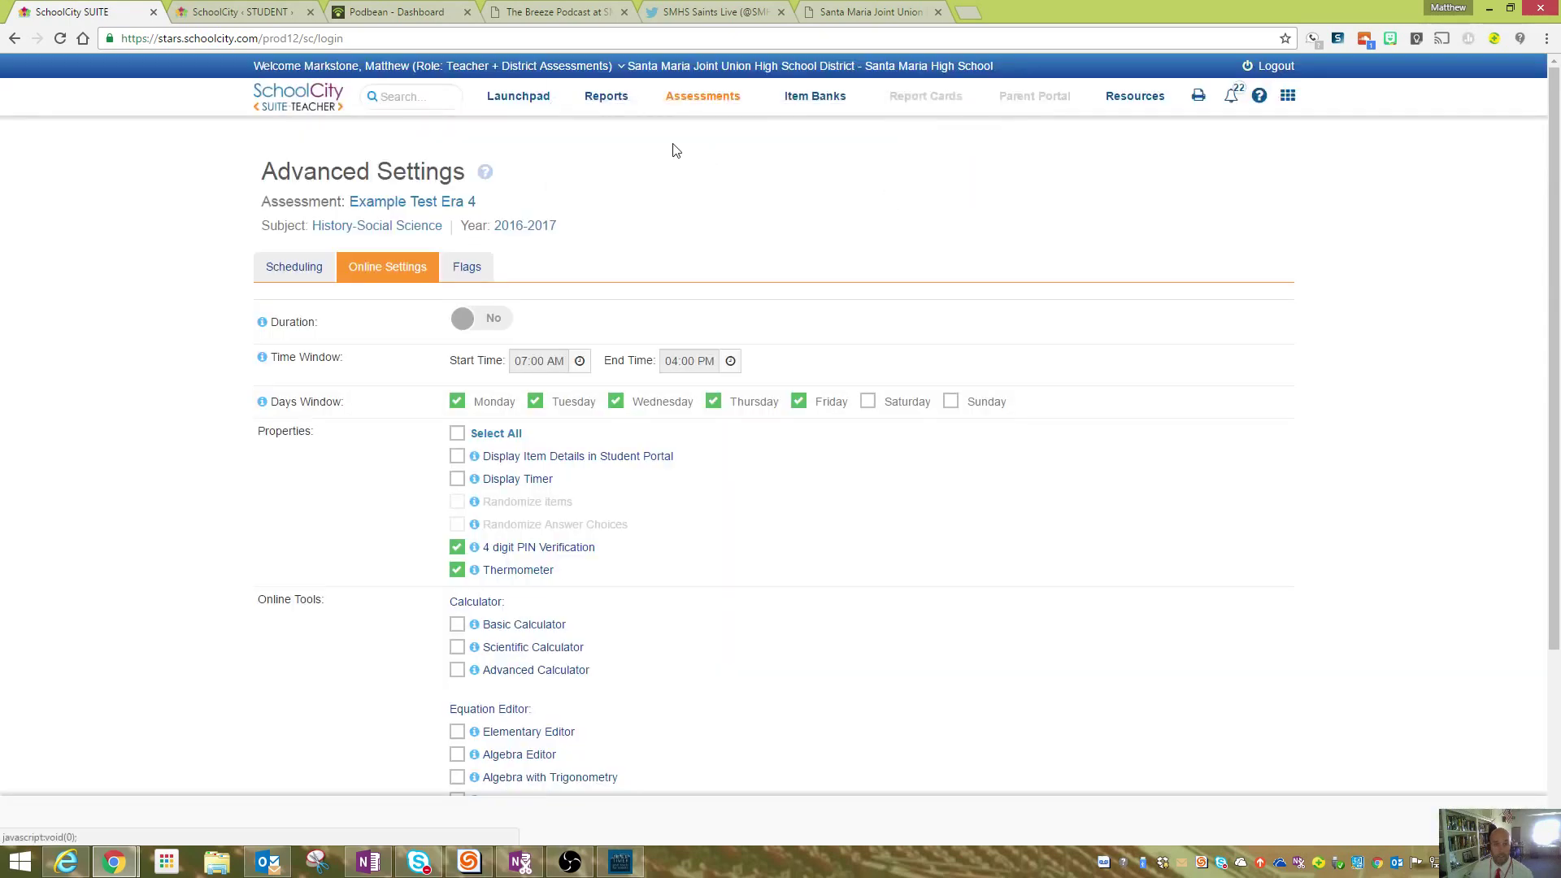
click(514, 97)
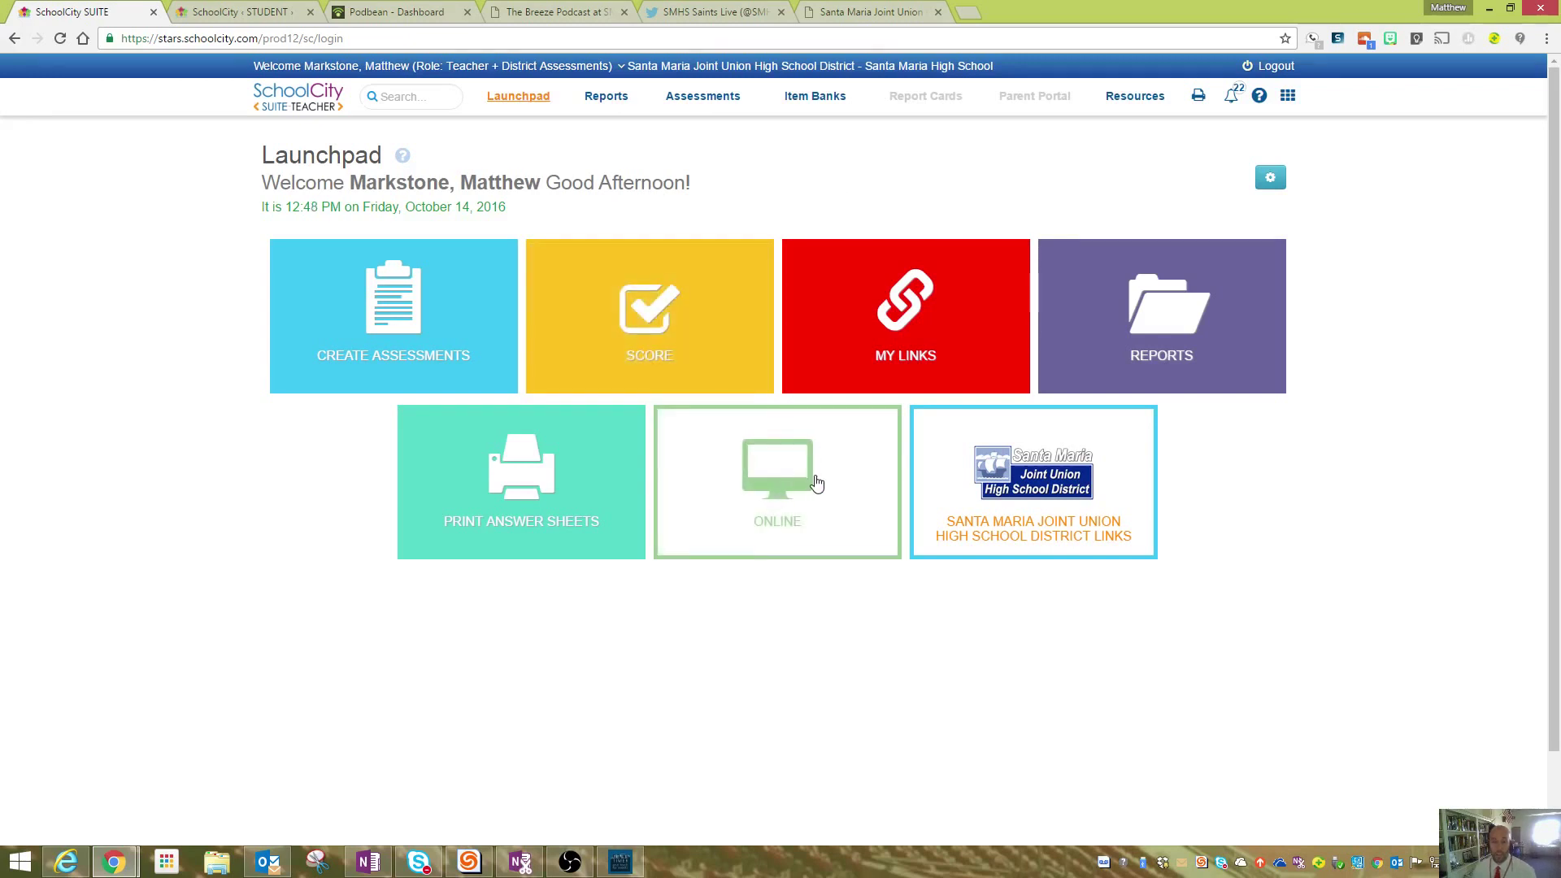
- Move from the Student Portal sign-in page across the browser tabs back to the SchoolCity Suite Launchpad
click(238, 8)
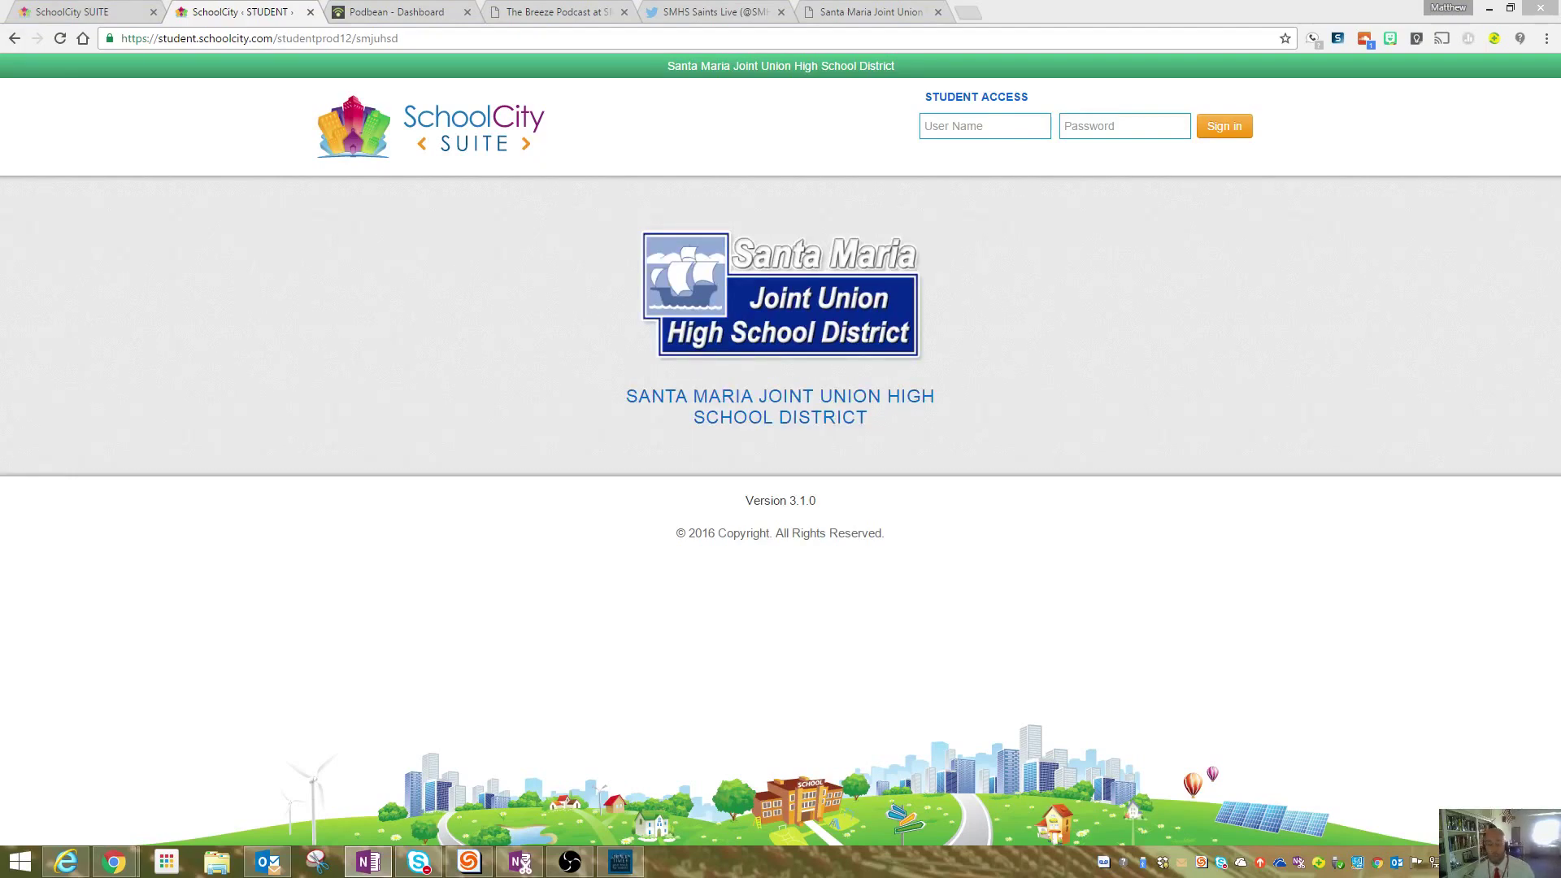
click(960, 126)
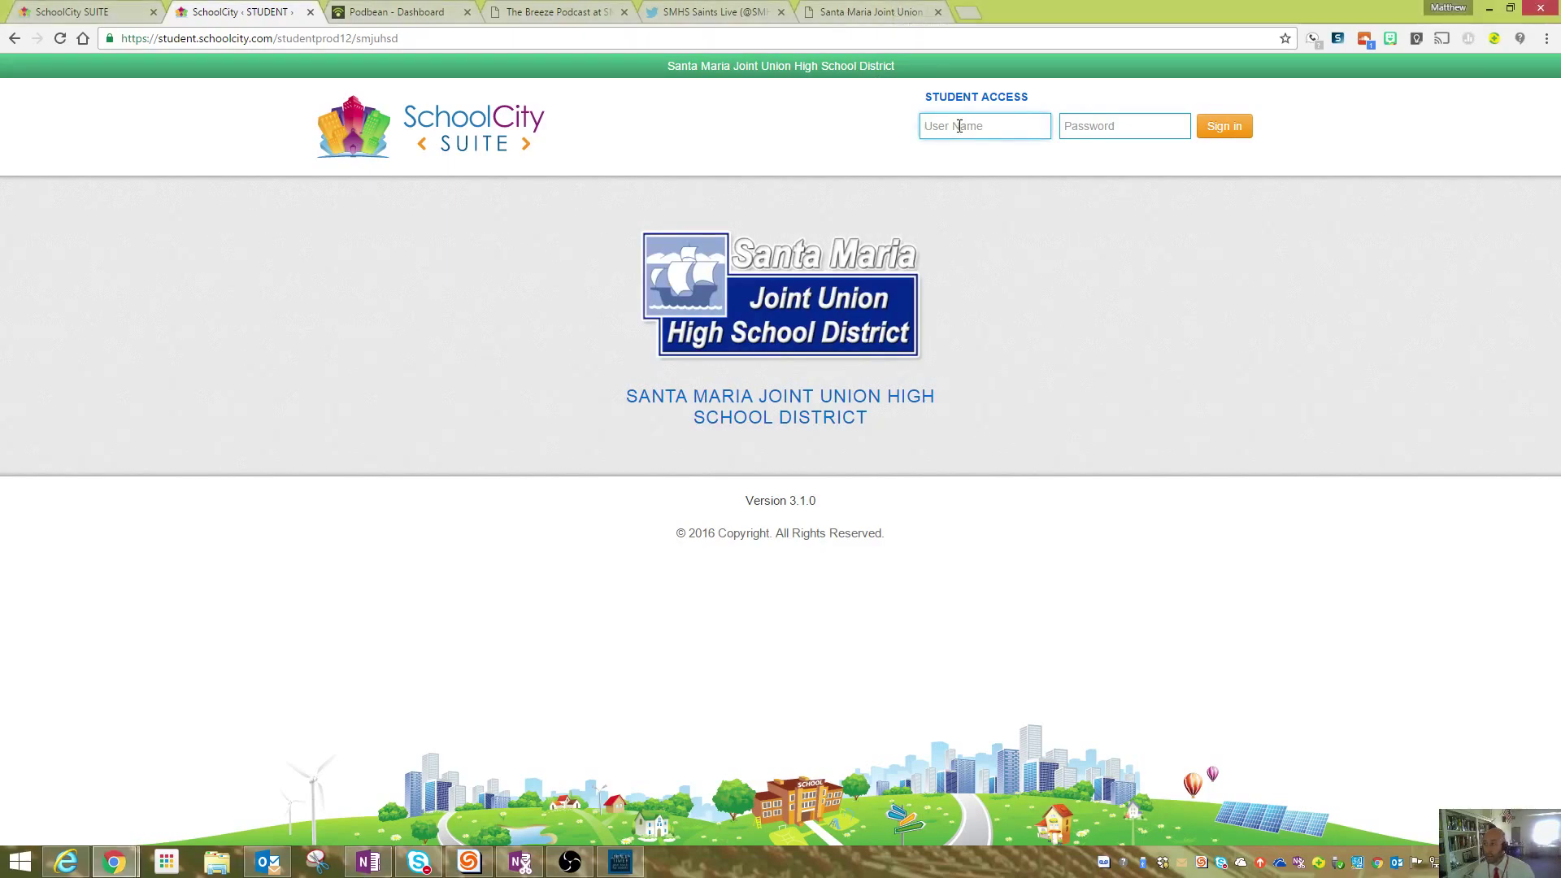
click(1111, 139)
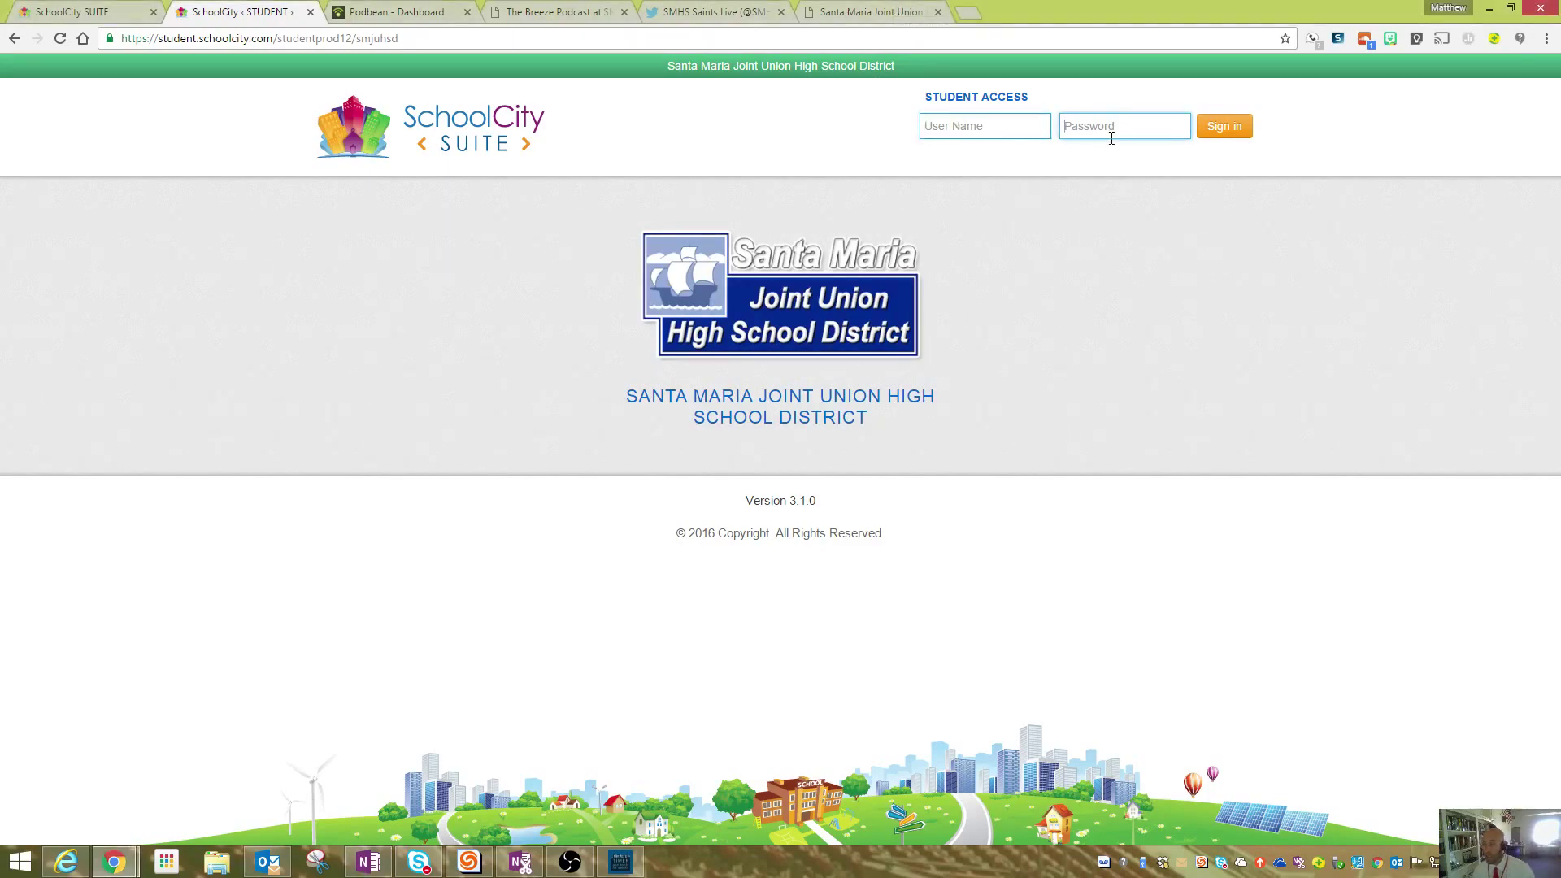
click(841, 16)
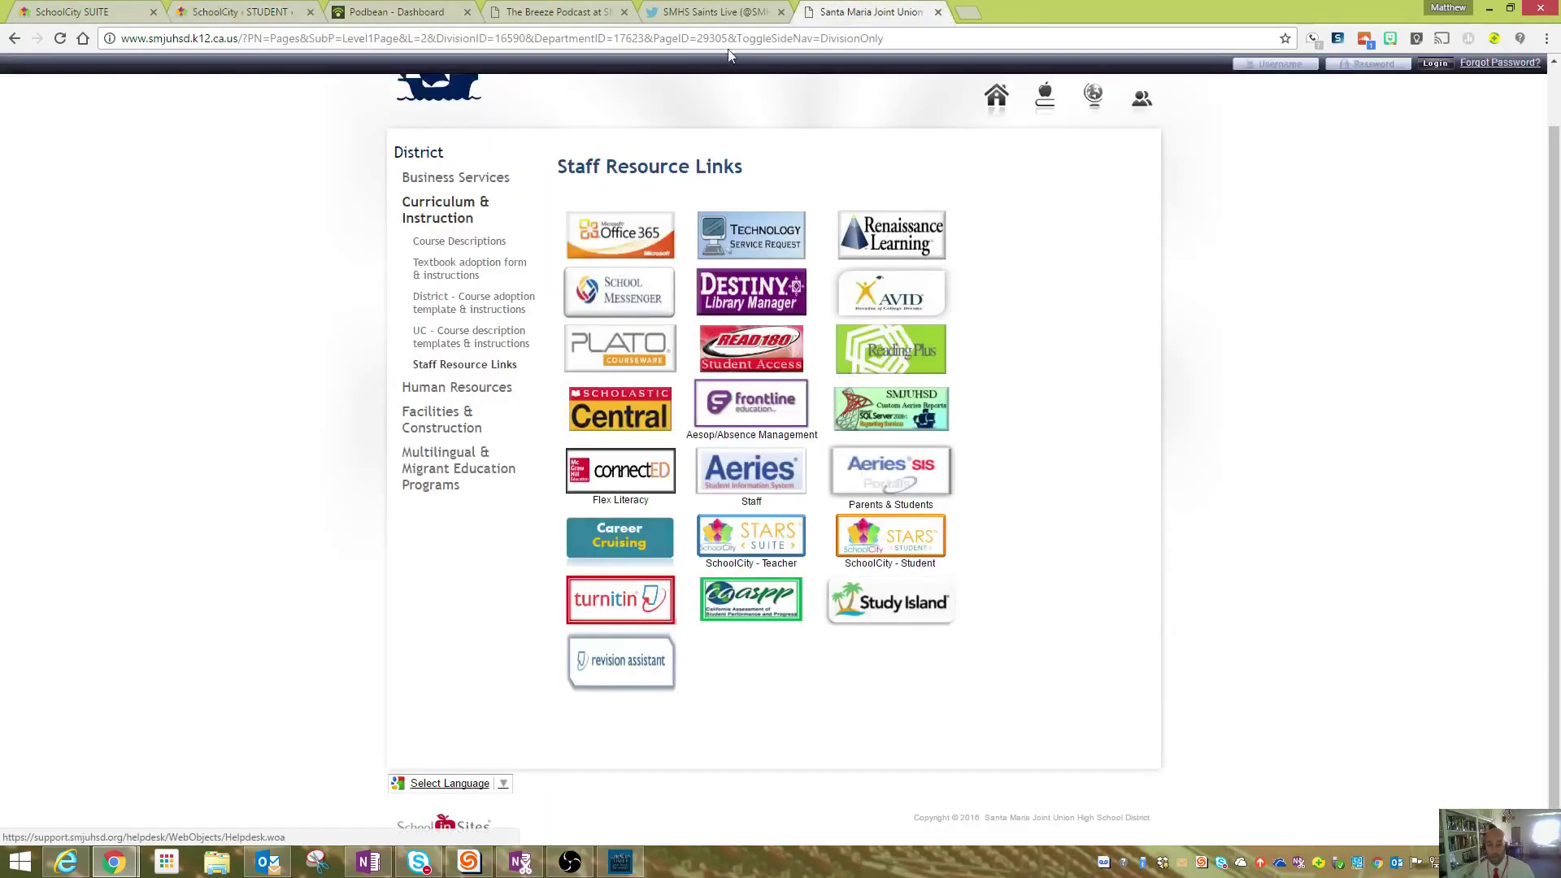
click(716, 11)
click(399, 12)
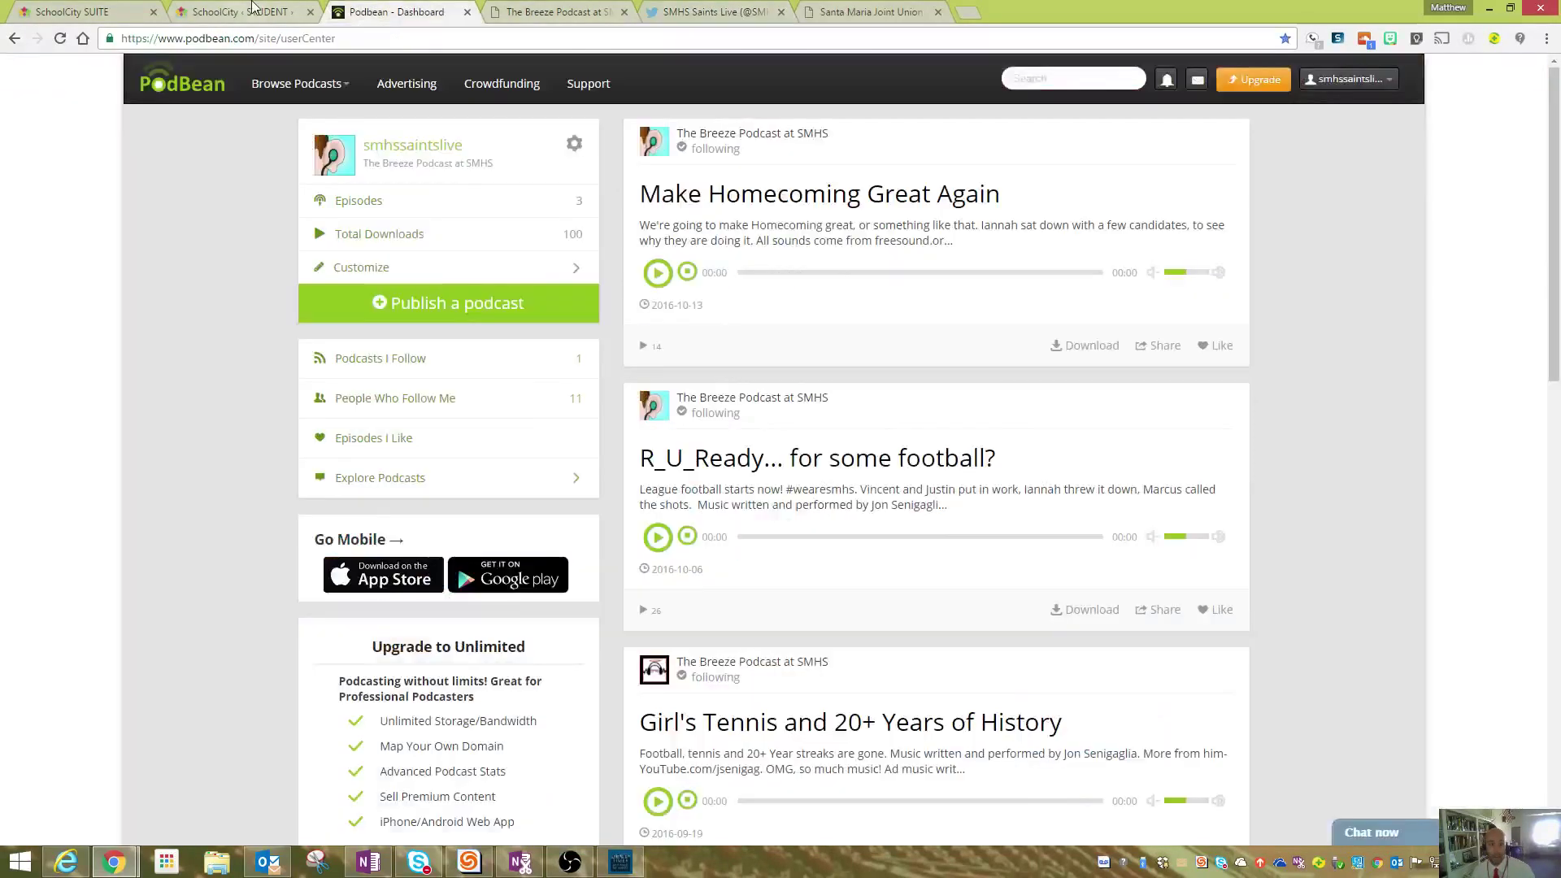
click(244, 12)
click(127, 8)
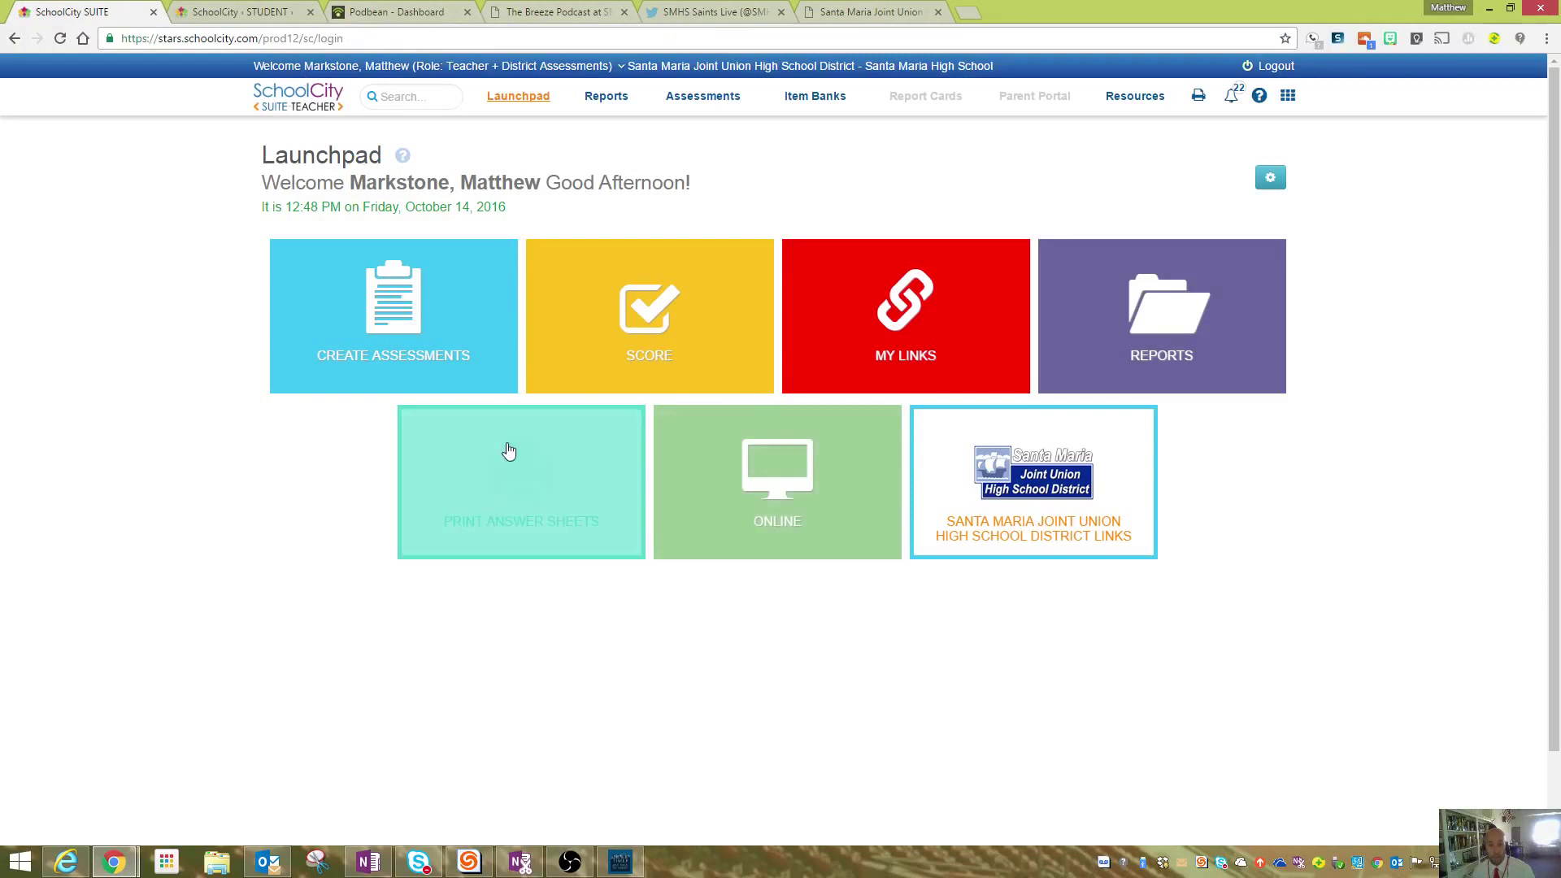
- Via ONLINE > Schedule / Monitor > More..., open Online Administration for Example Test Era 4
click(849, 481)
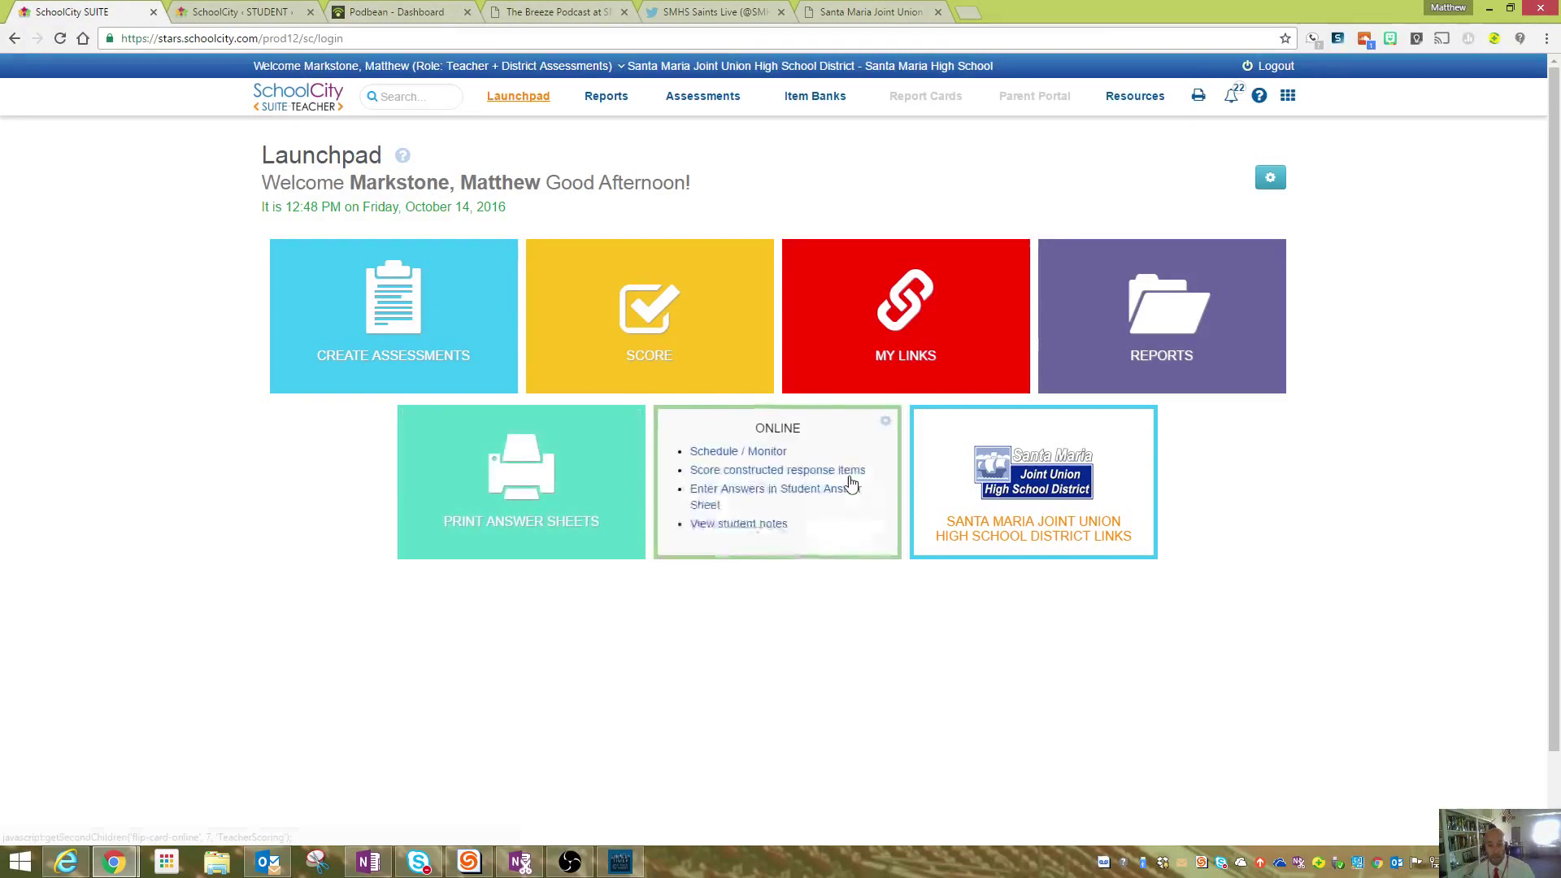
click(730, 453)
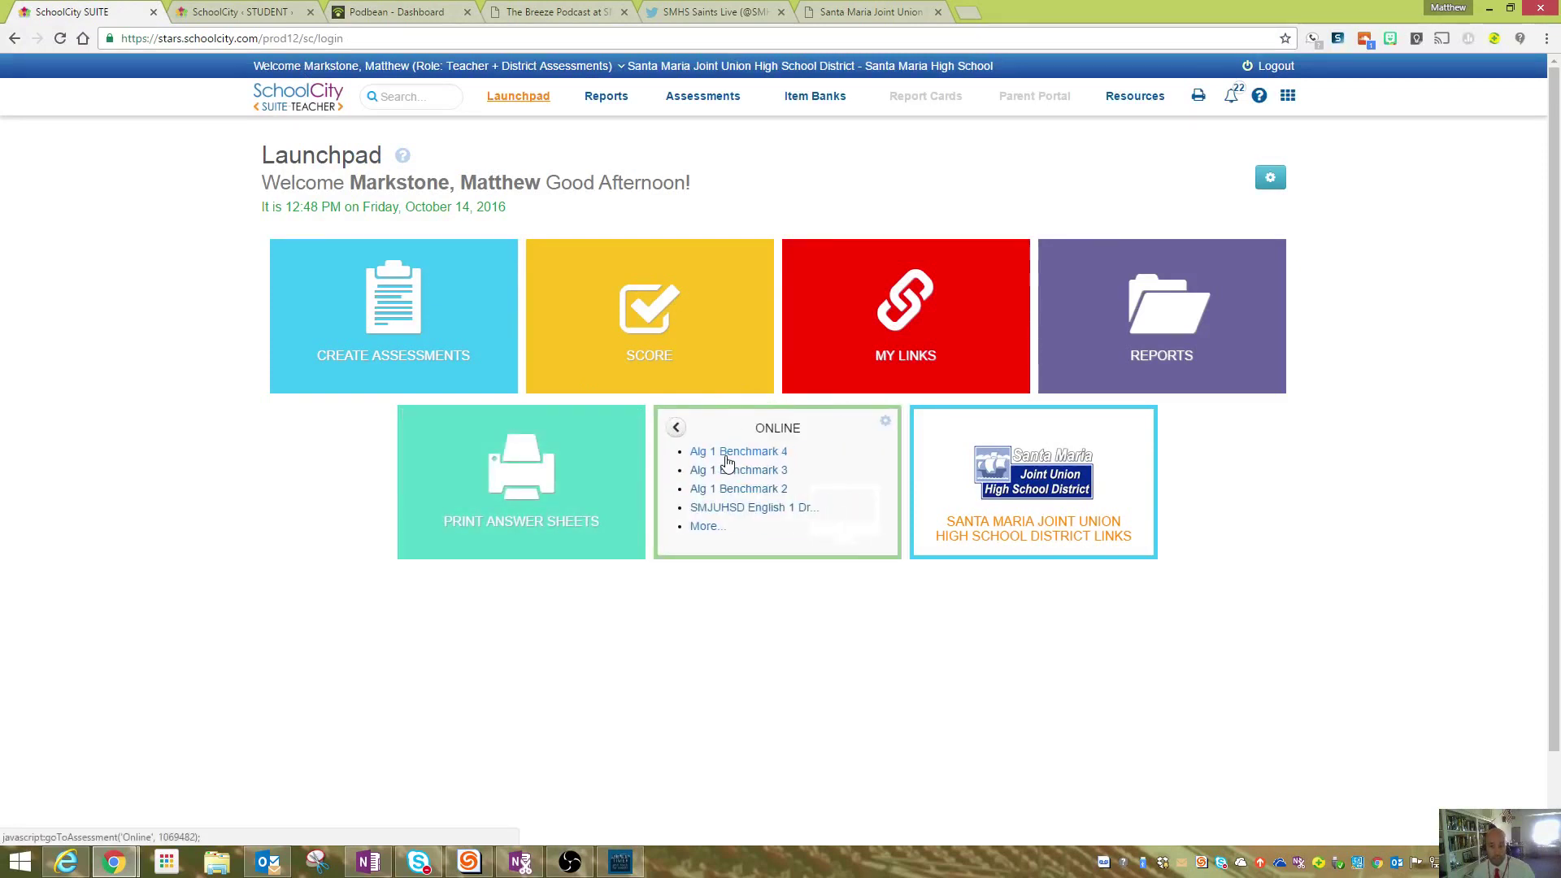
click(707, 528)
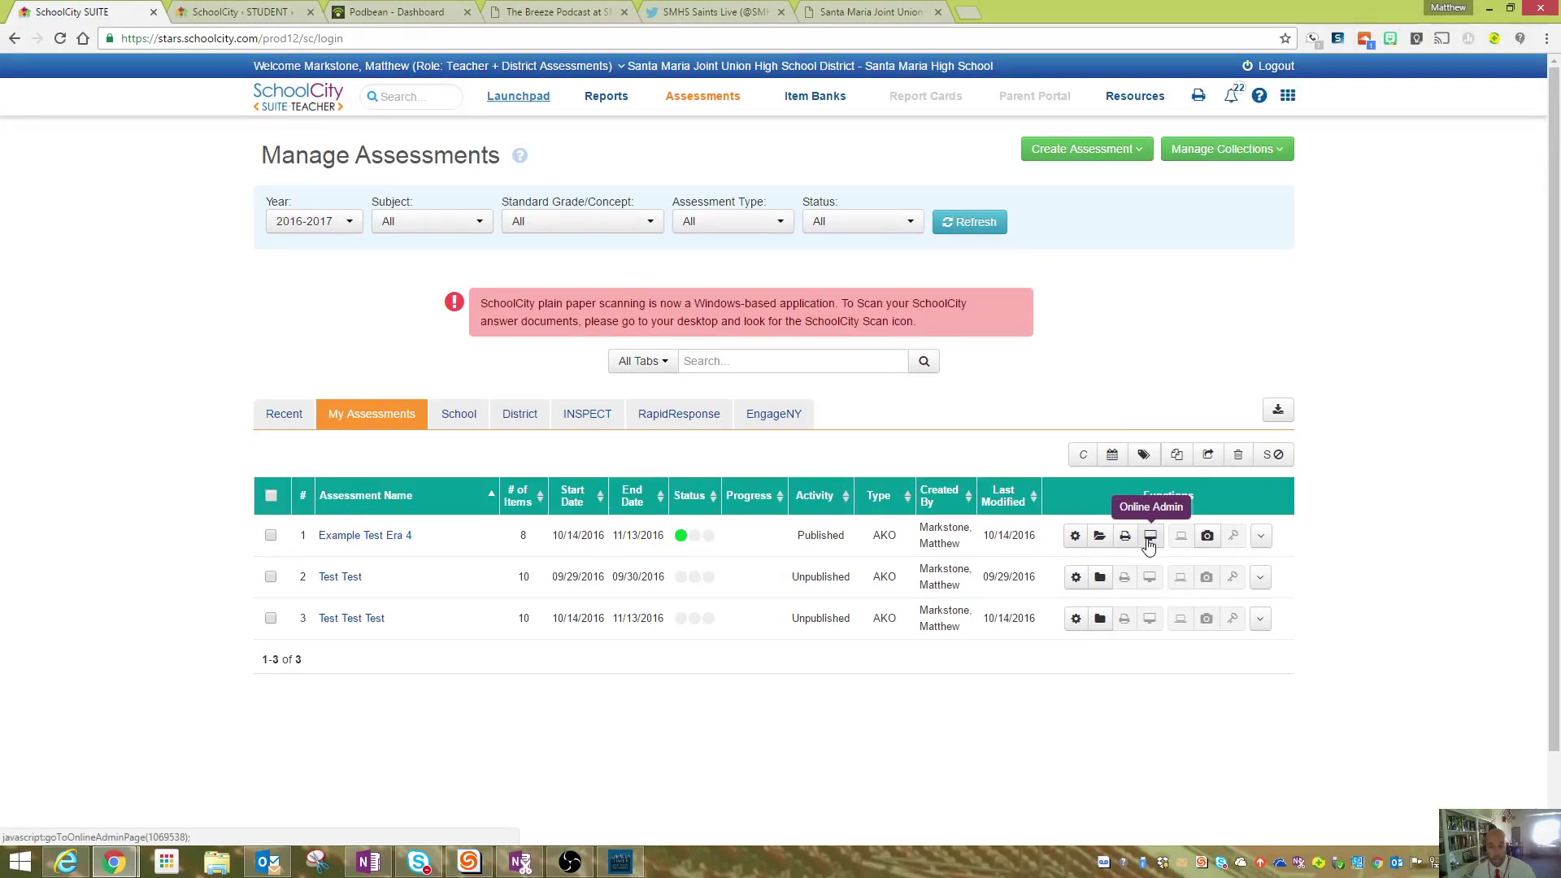
click(1150, 536)
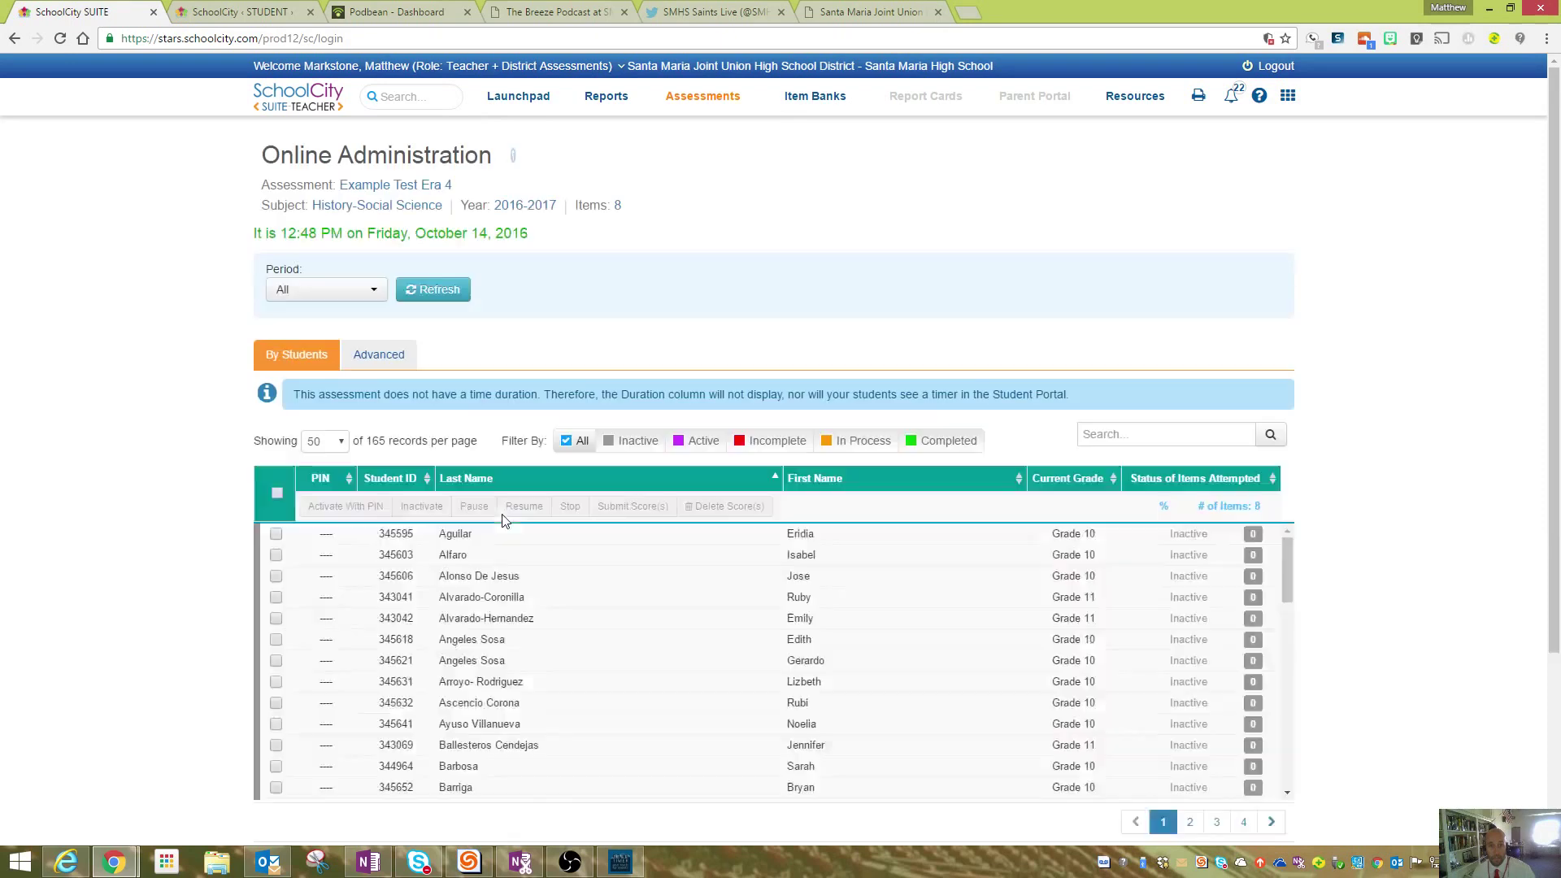
- Select all 165 students and activate them with a test PIN, confirming the activation message
scroll(160, 430, down, 2)
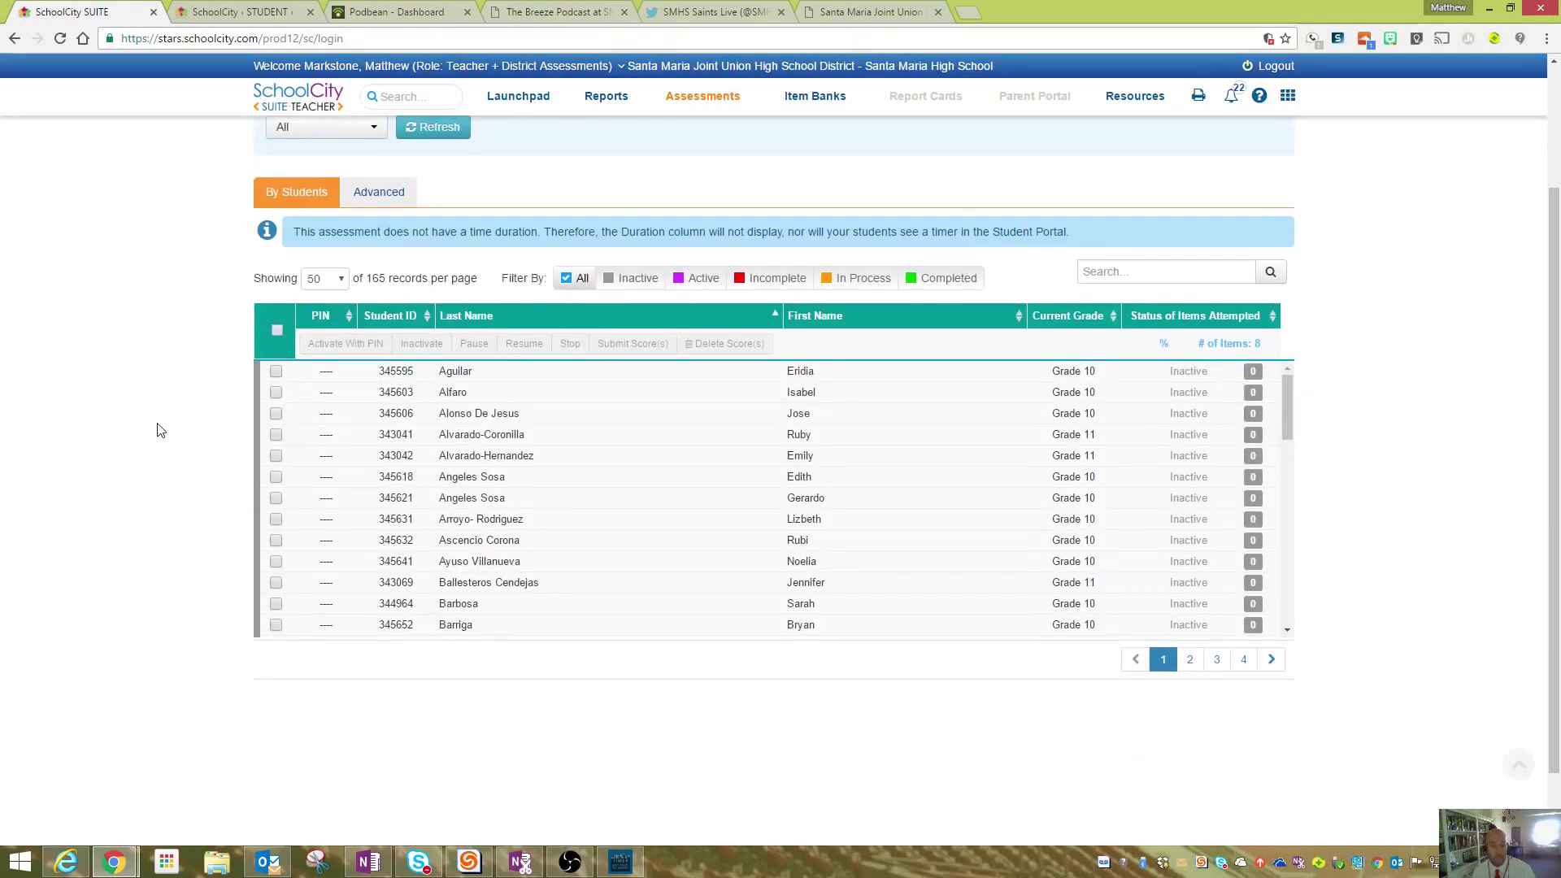
click(281, 333)
click(346, 343)
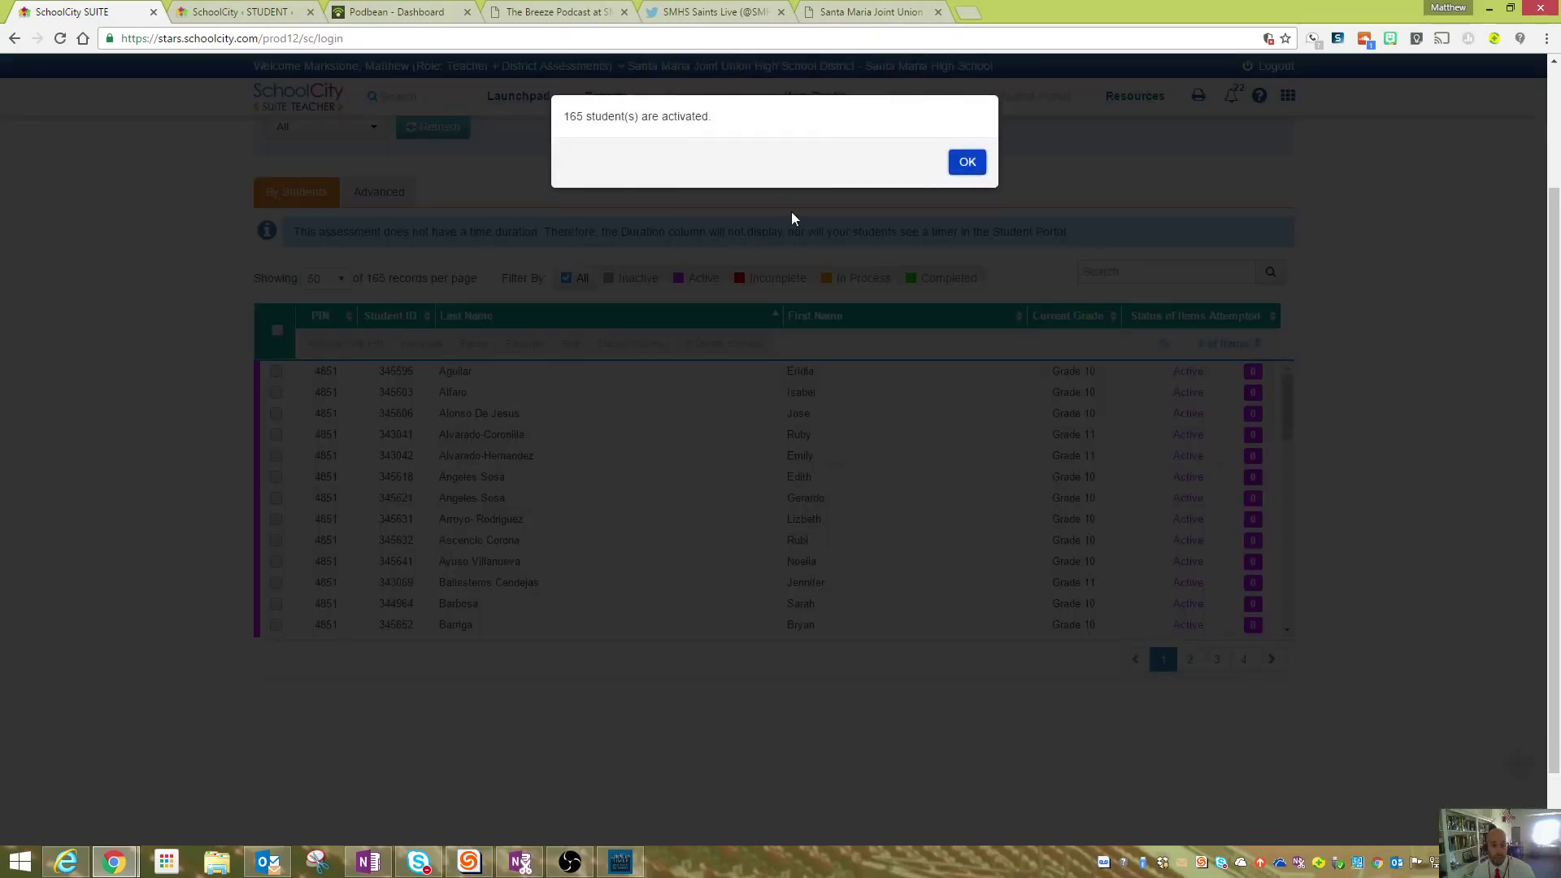
click(966, 165)
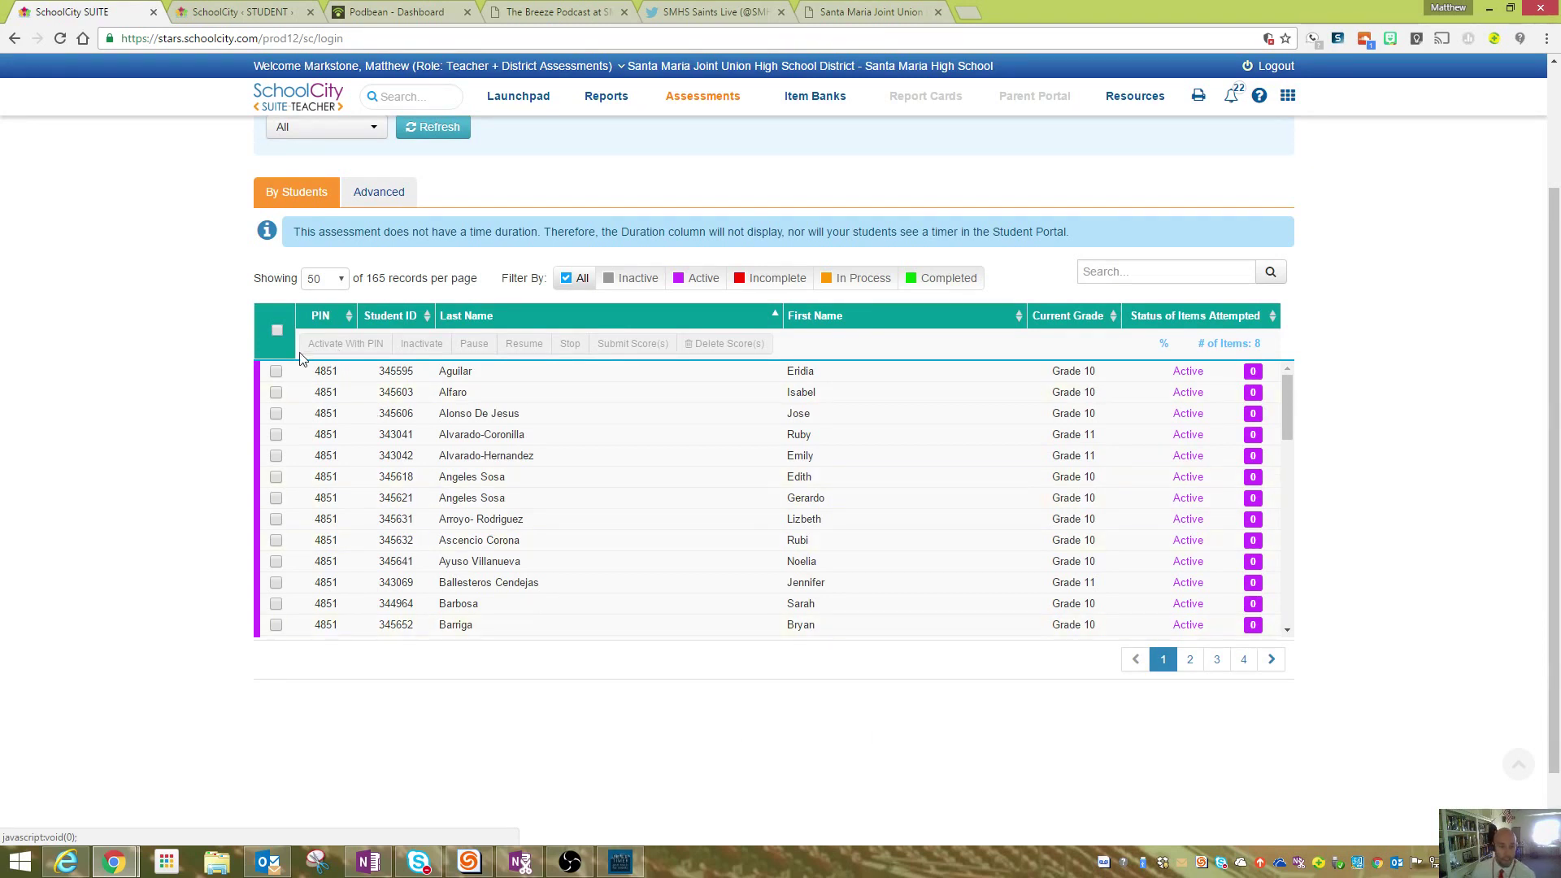
- Inactivate all 165 students, confirm the alert, and open the Reports list of predefined reports
click(277, 330)
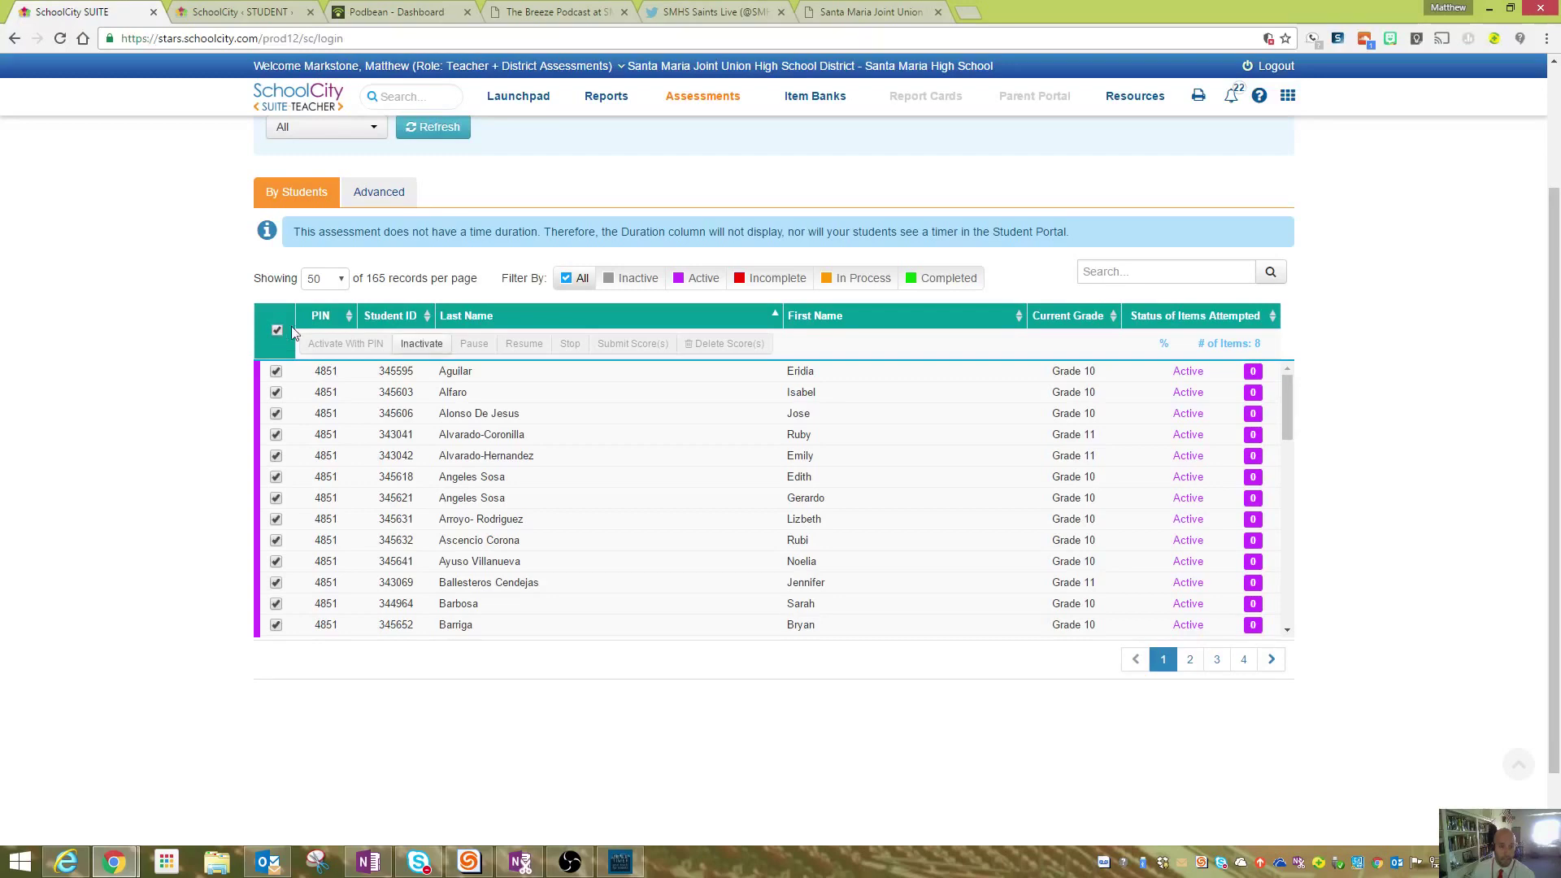
click(418, 345)
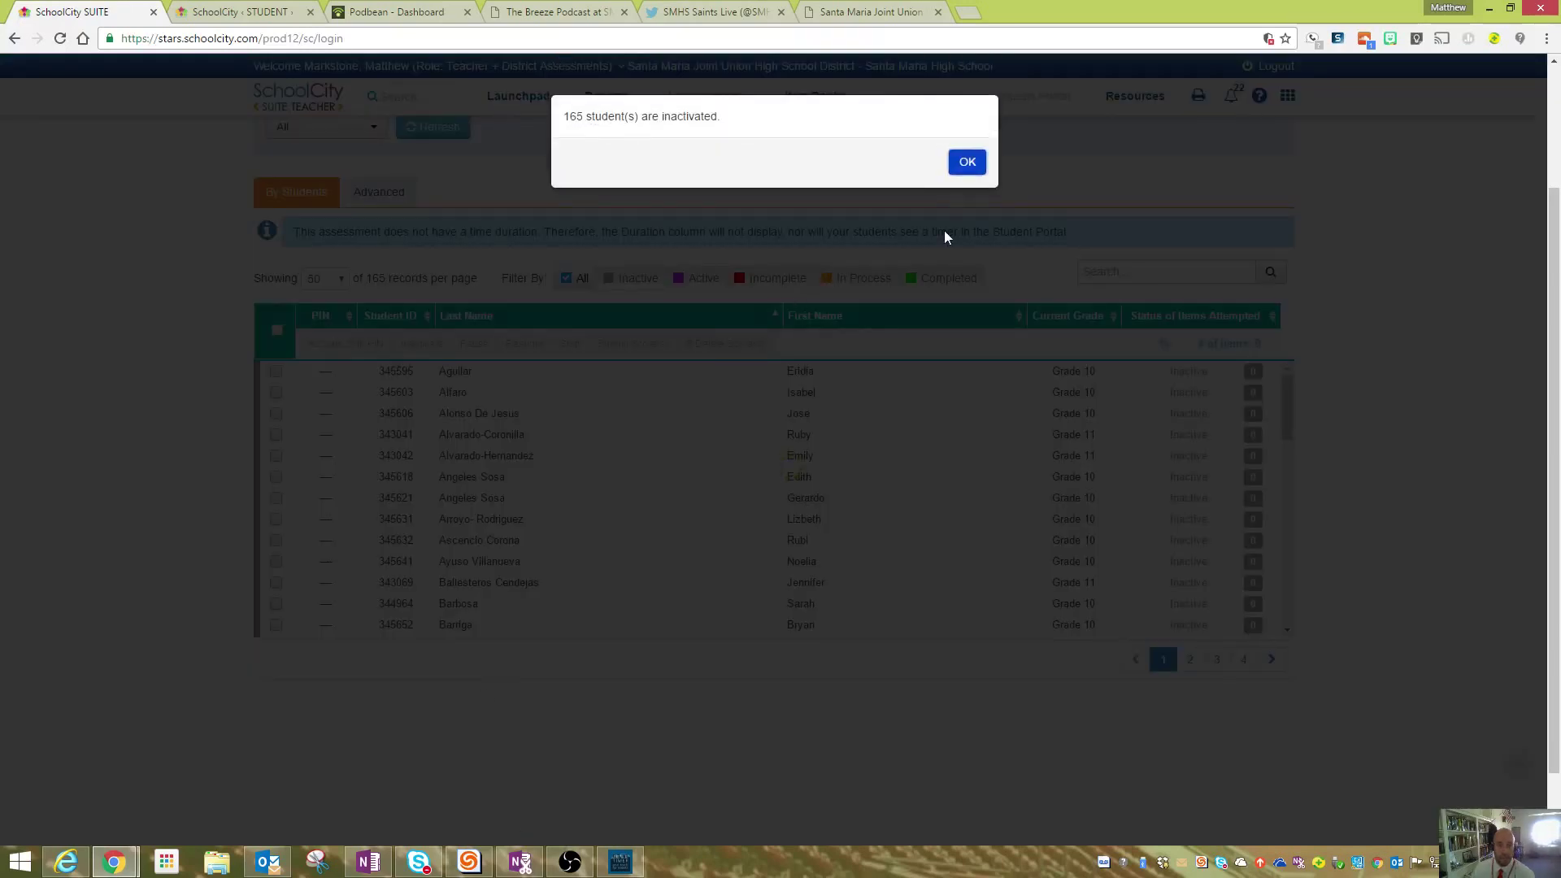
click(966, 163)
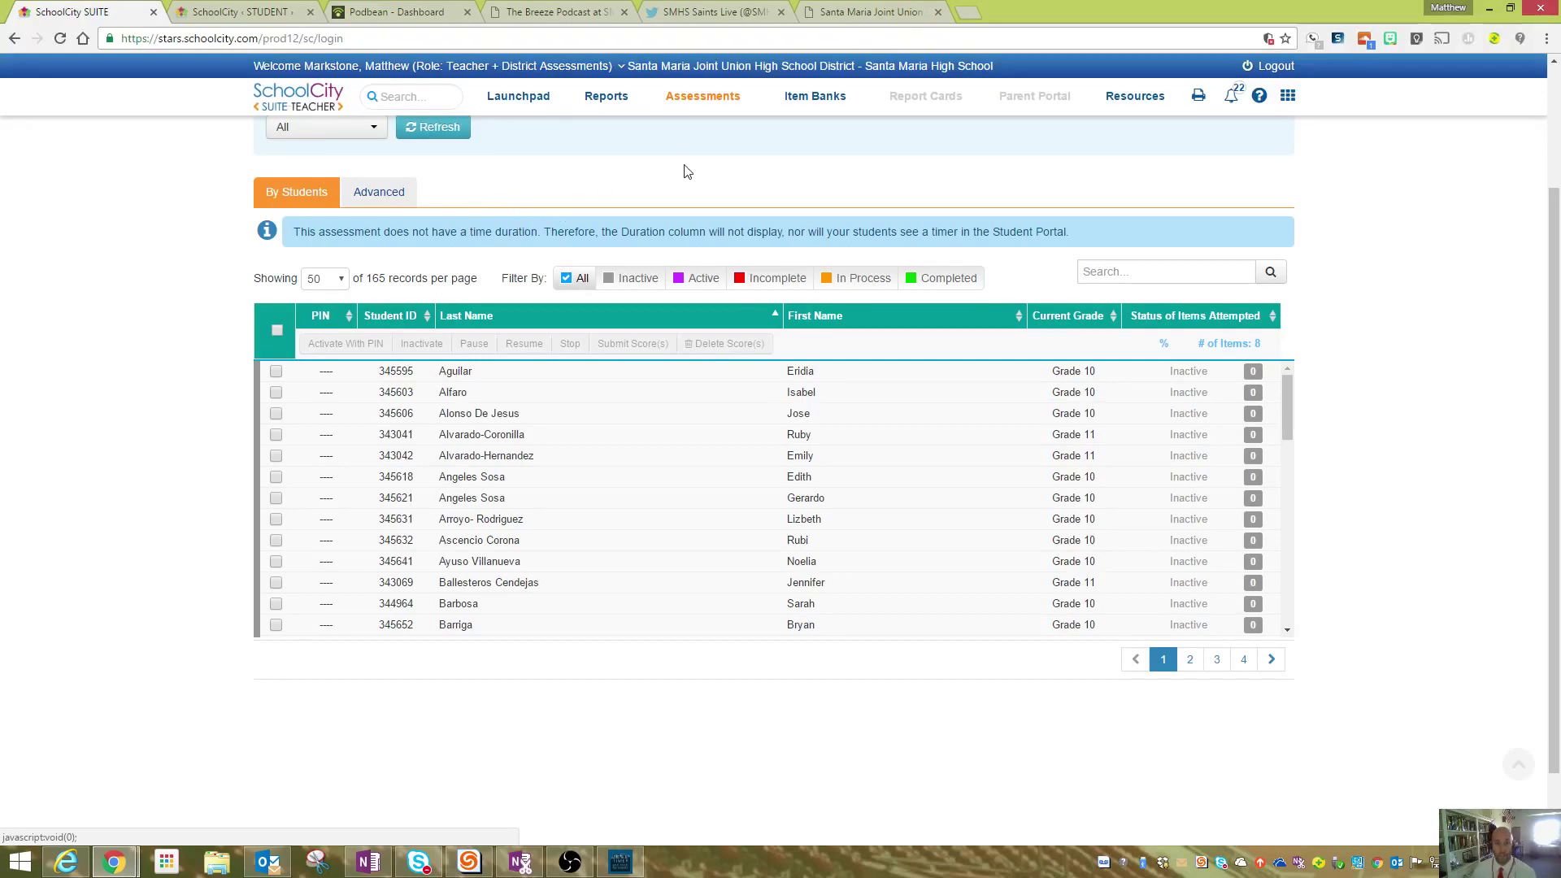
click(600, 104)
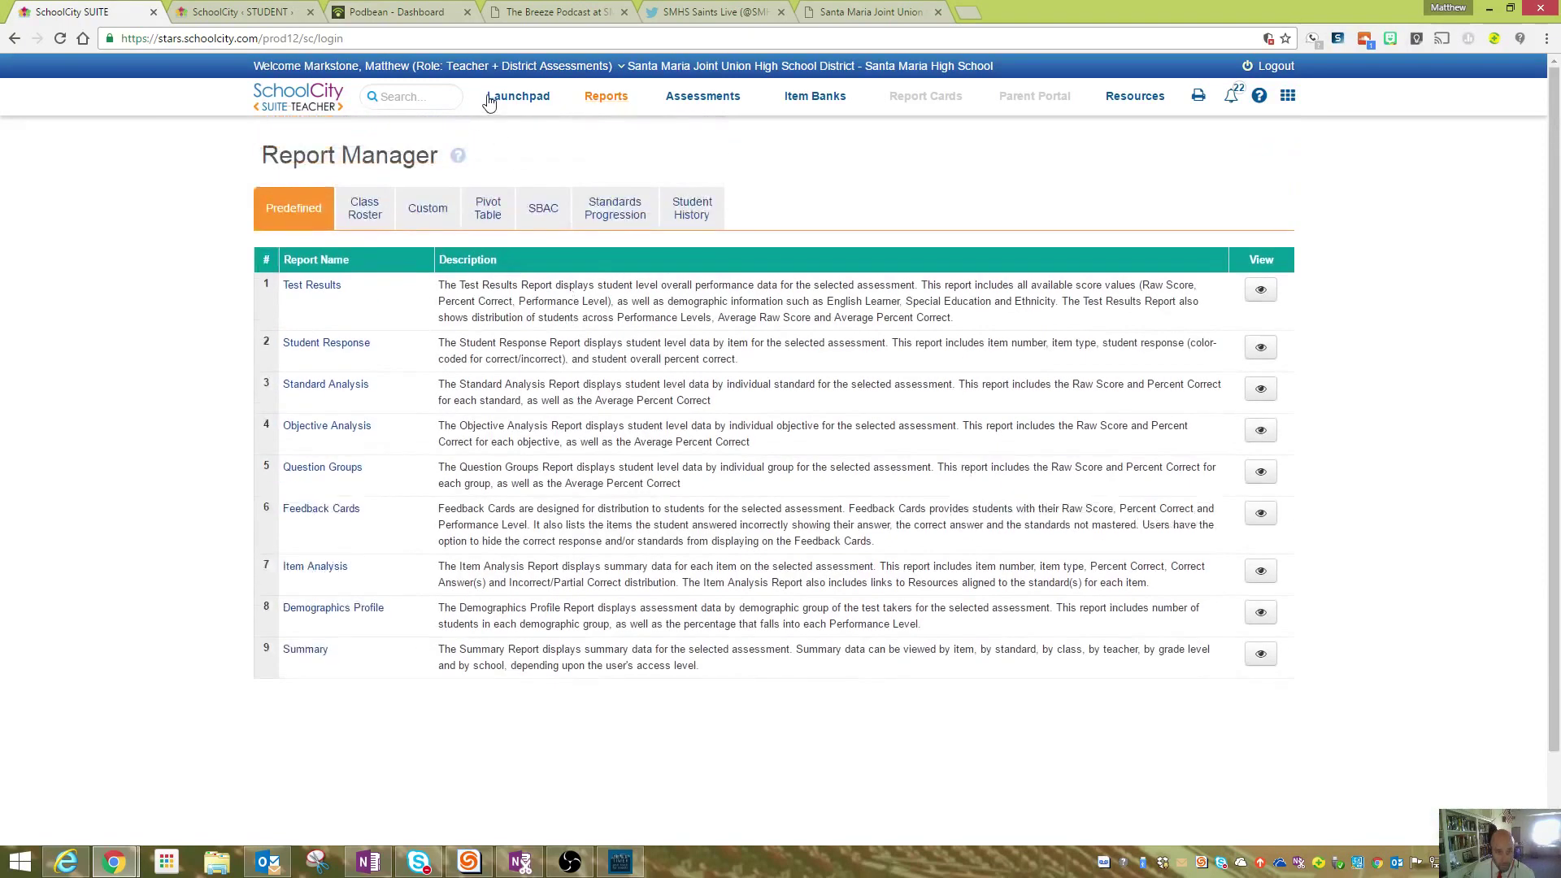
- Go back to the Launchpad, flip the Reports tile, check the Help topics, then return to the Launchpad
click(492, 98)
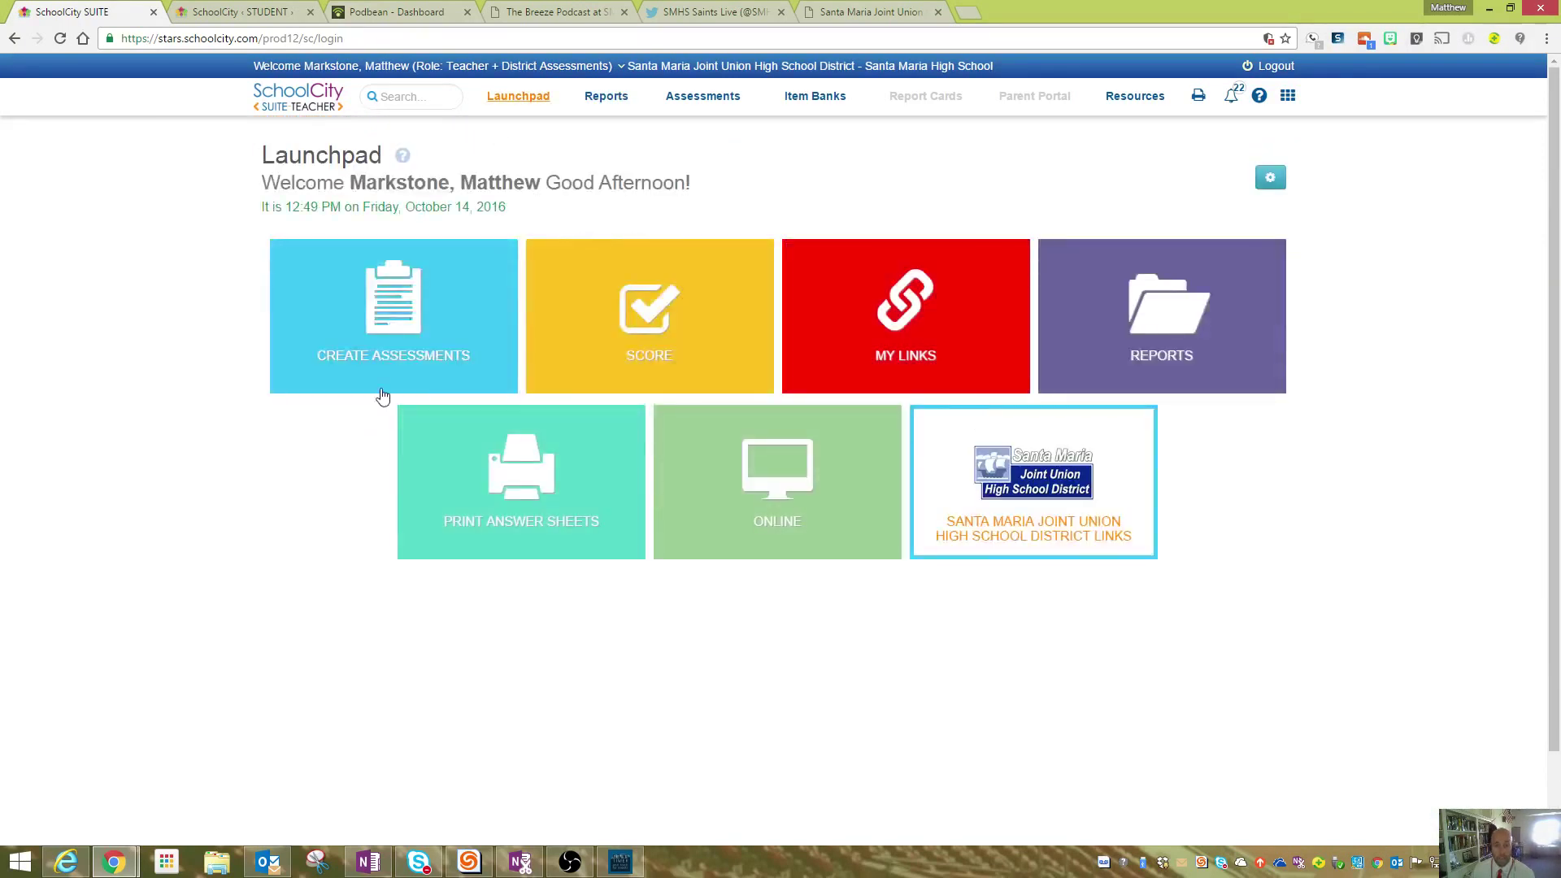
click(1105, 314)
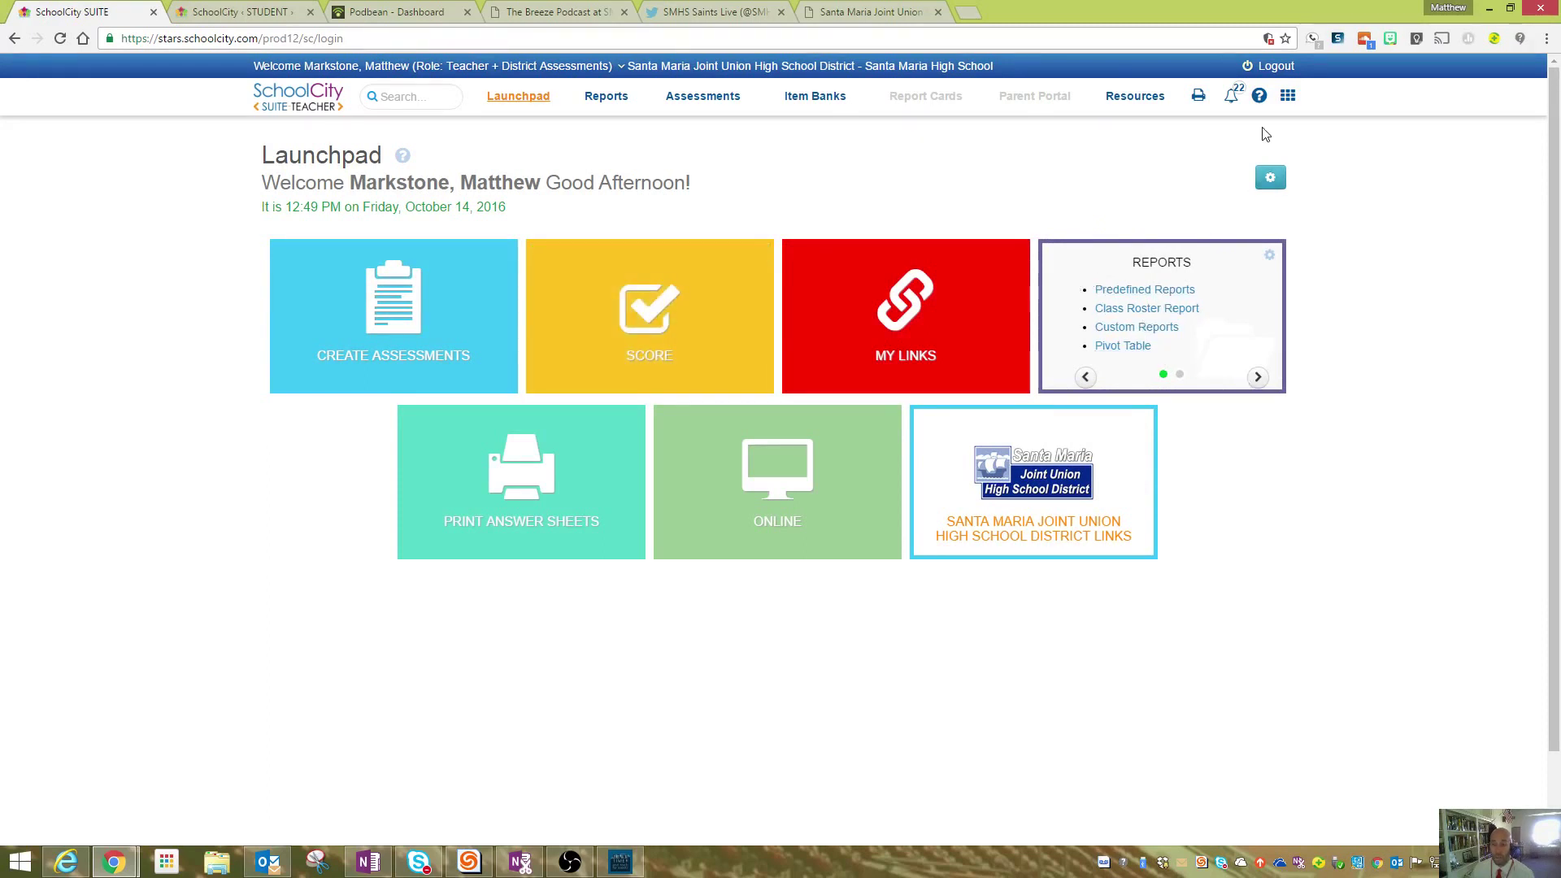
click(1259, 98)
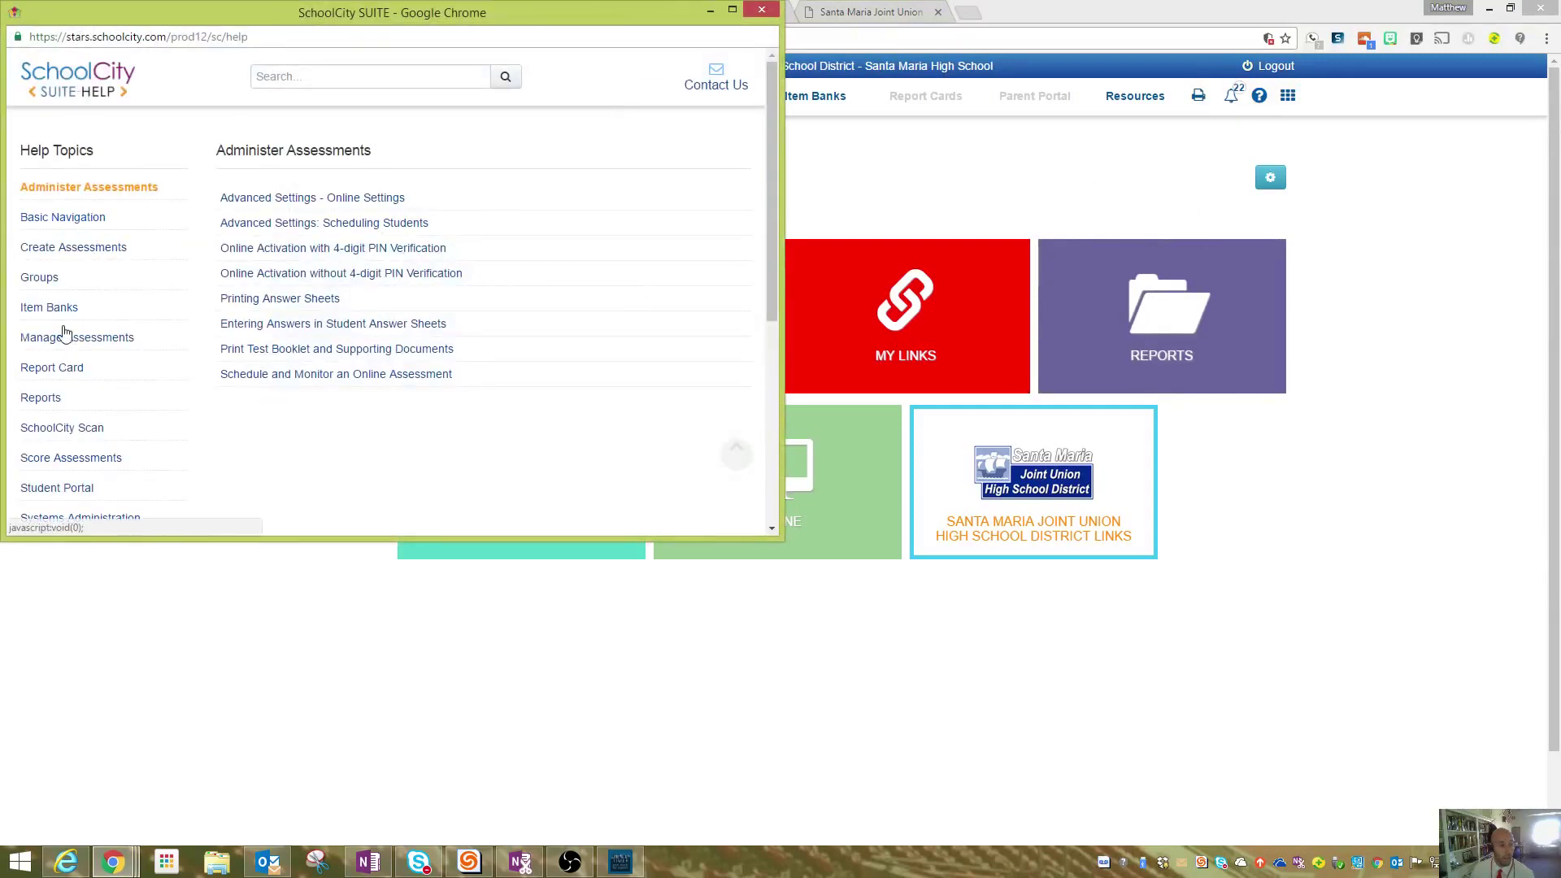
click(811, 154)
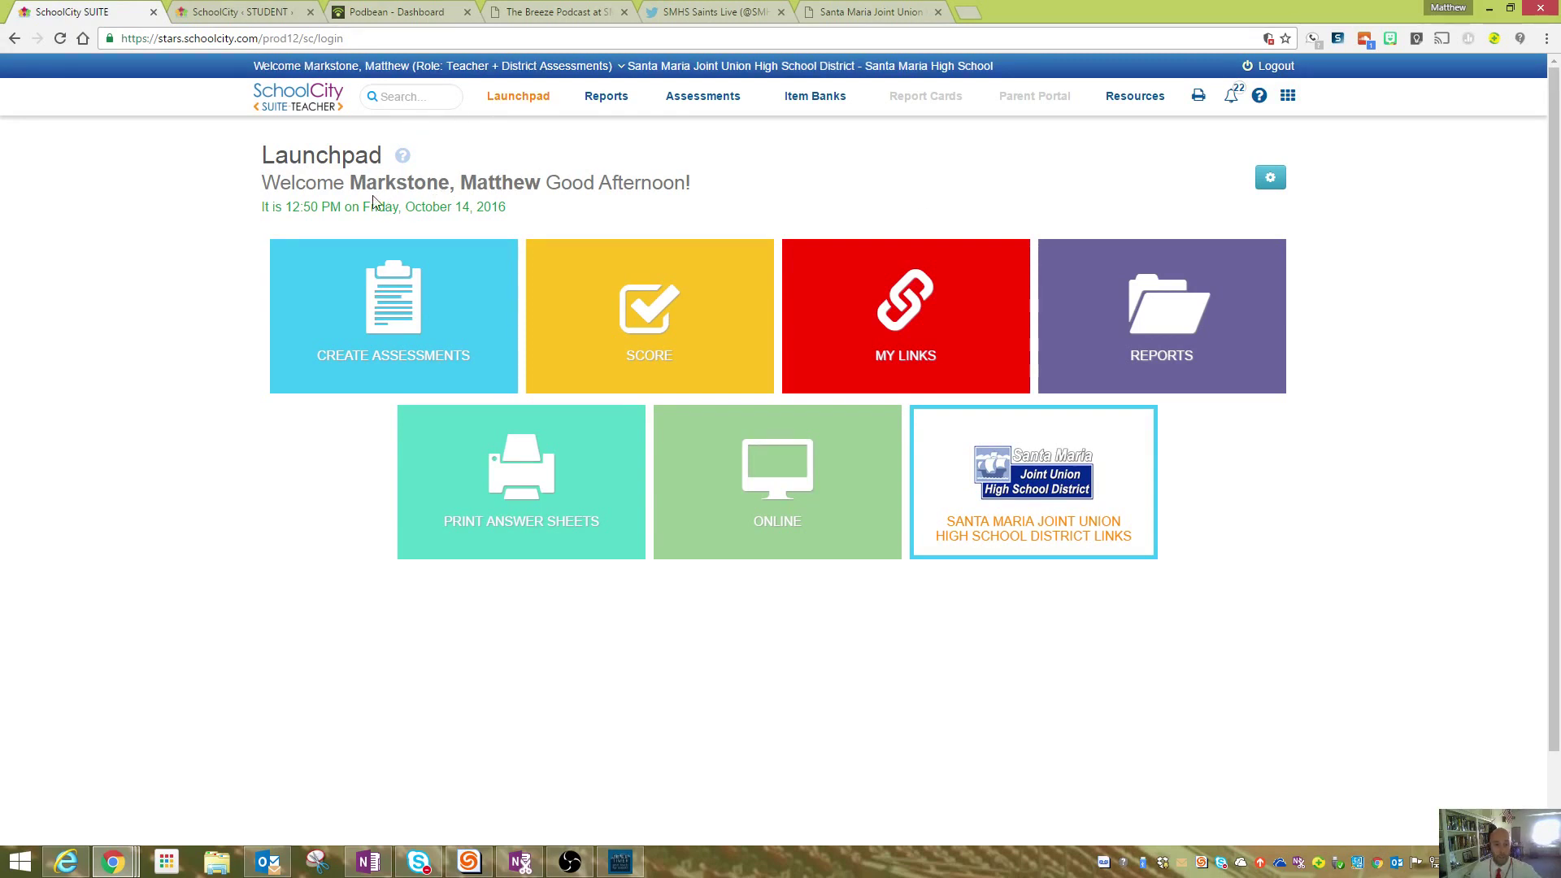
- Flip the Reports tile and page its report shortcuts forward and back again
click(1184, 362)
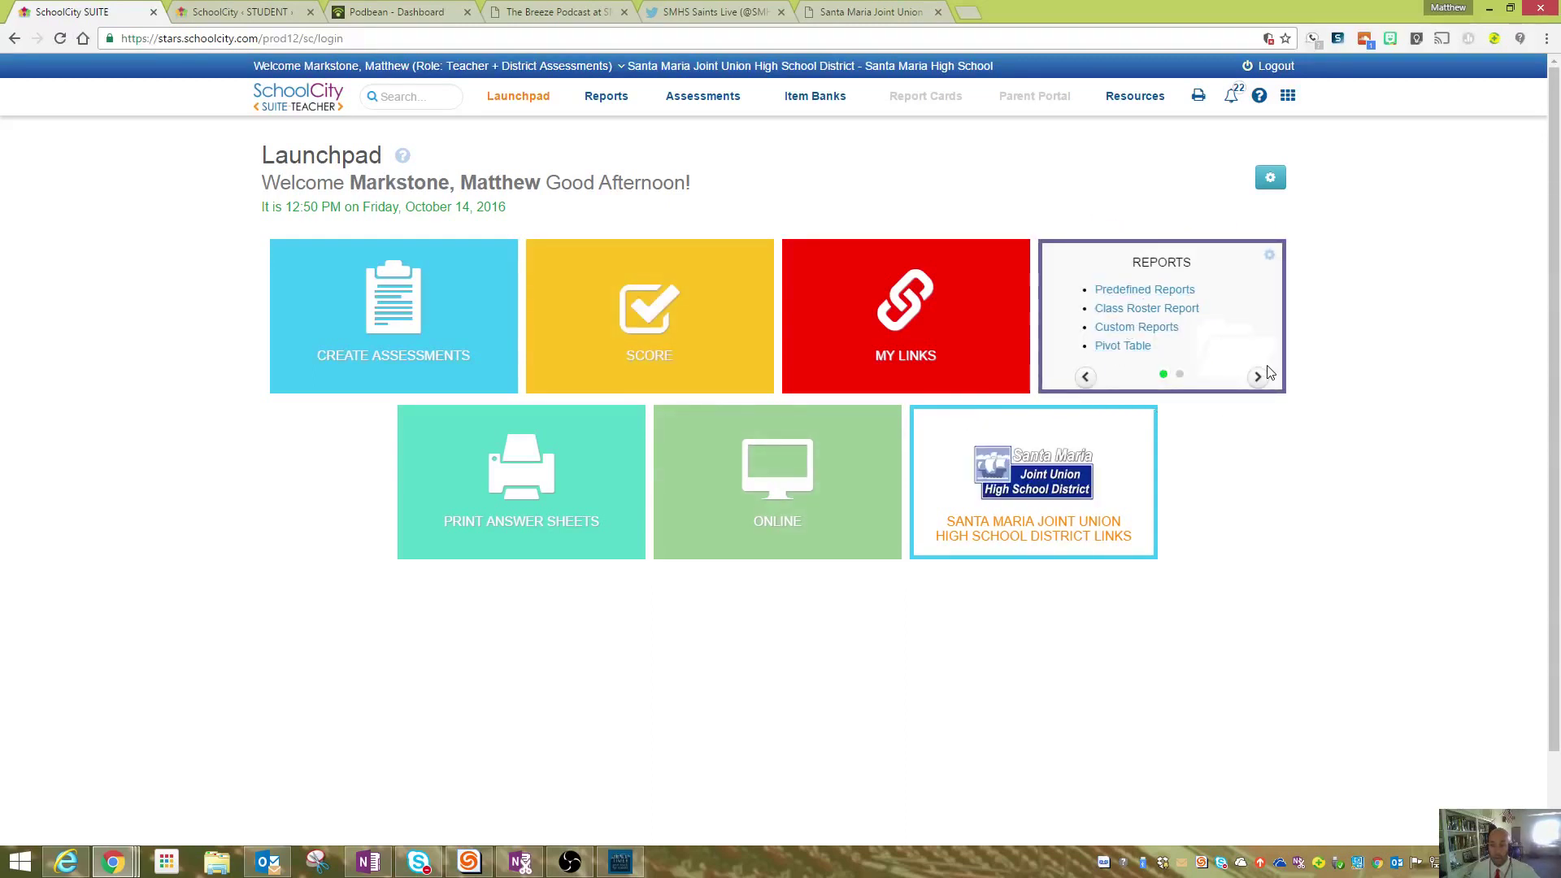
click(1258, 379)
click(1095, 380)
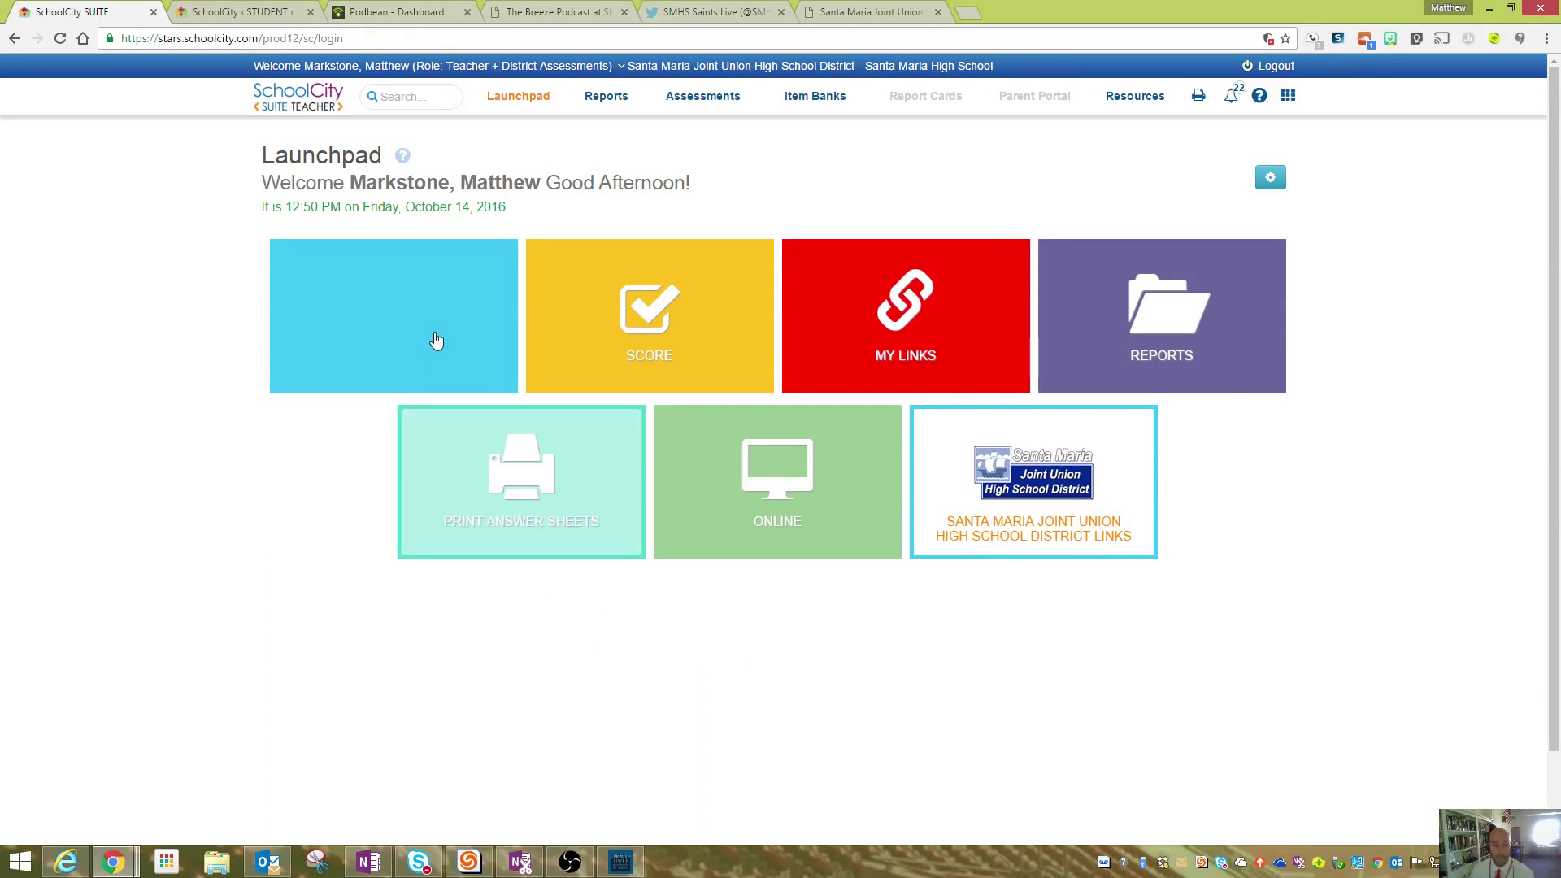
- Switch to the SchoolCity STUDENT login page, then bring up the AnswerGarden topic board
mouse_move(394, 309)
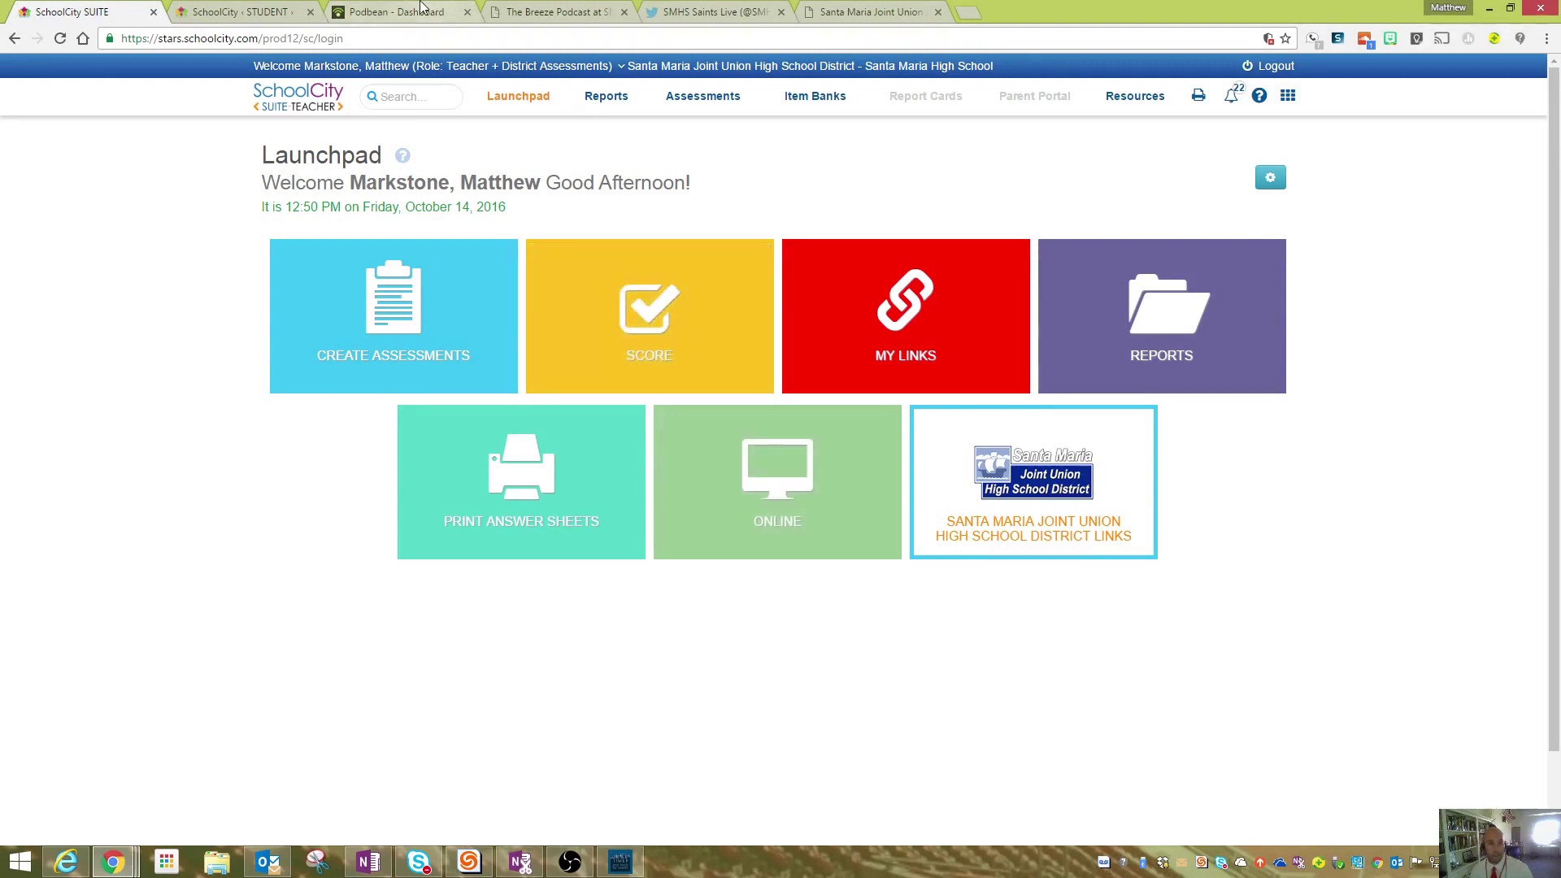
click(239, 10)
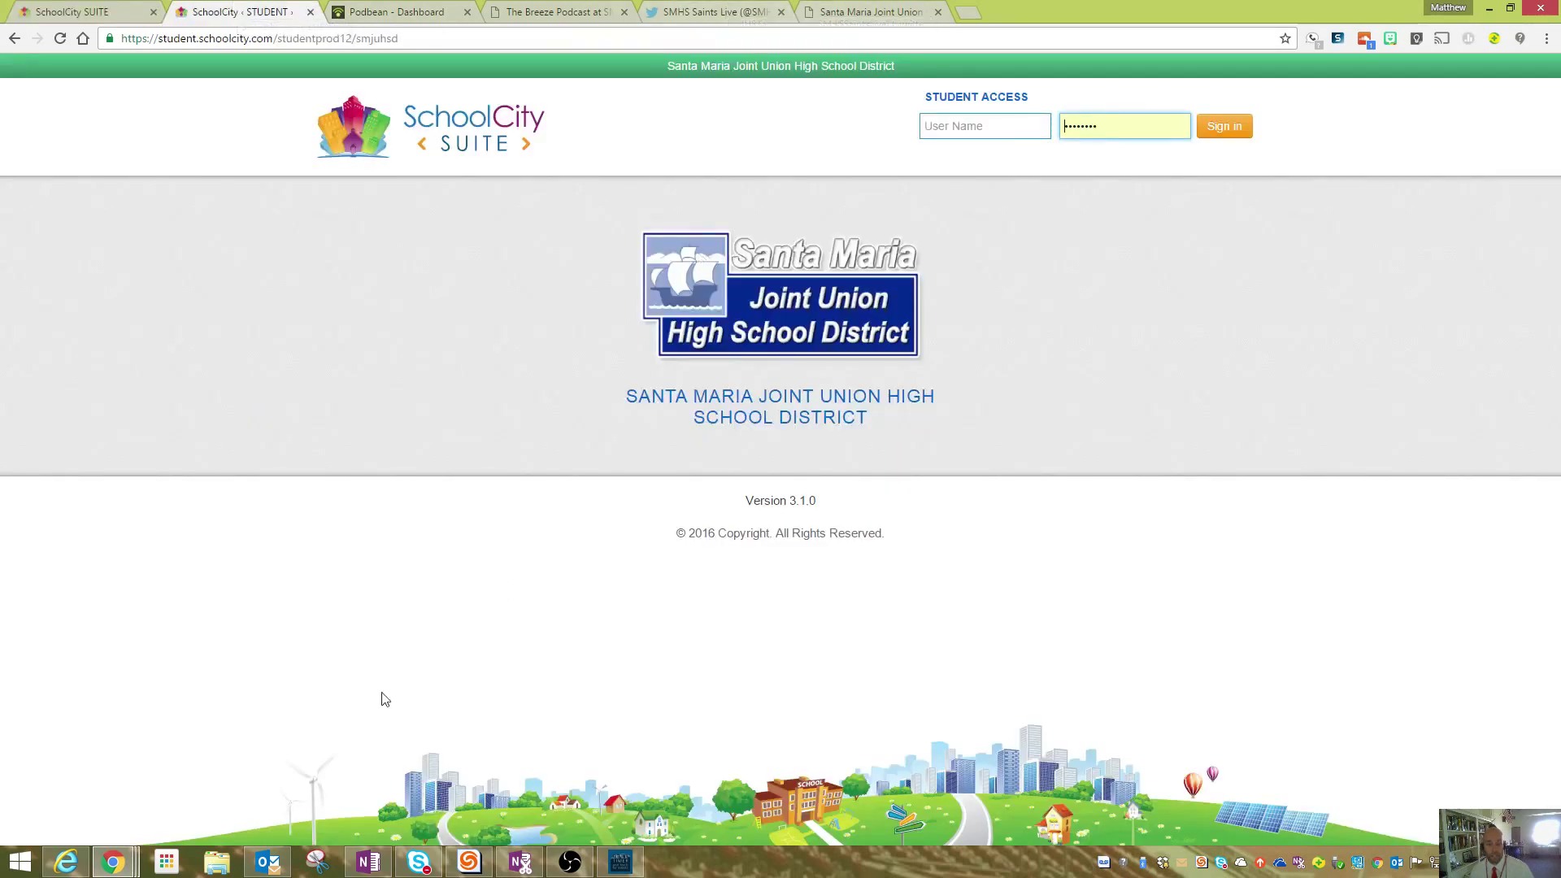
click(66, 862)
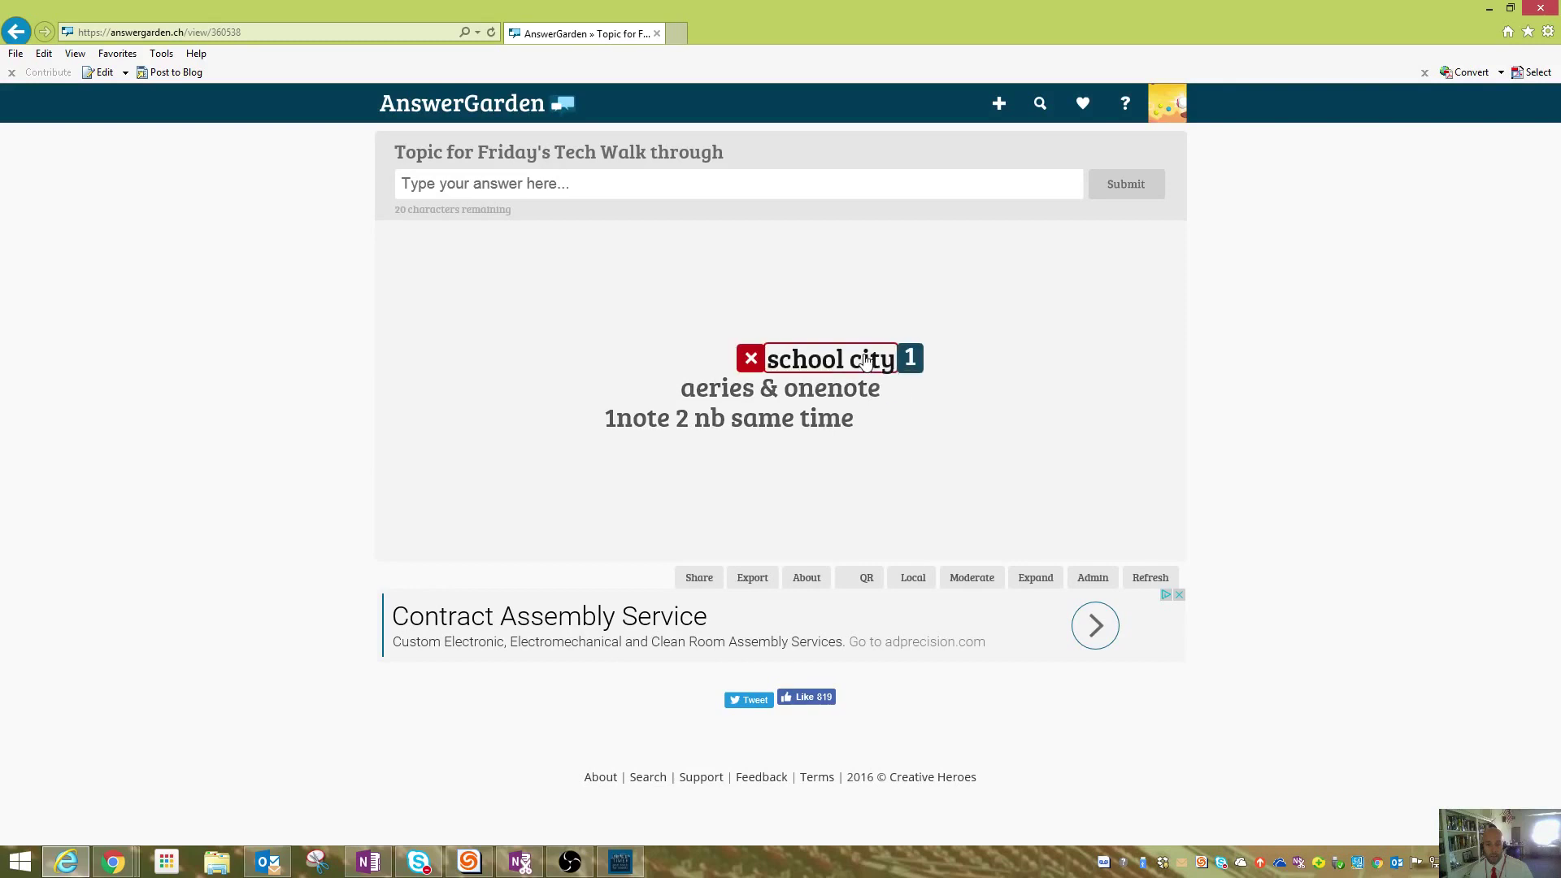
- Delete the 'school city' answer, leaving 'aeries & onenote' and '1note 2 nb same time'
click(748, 361)
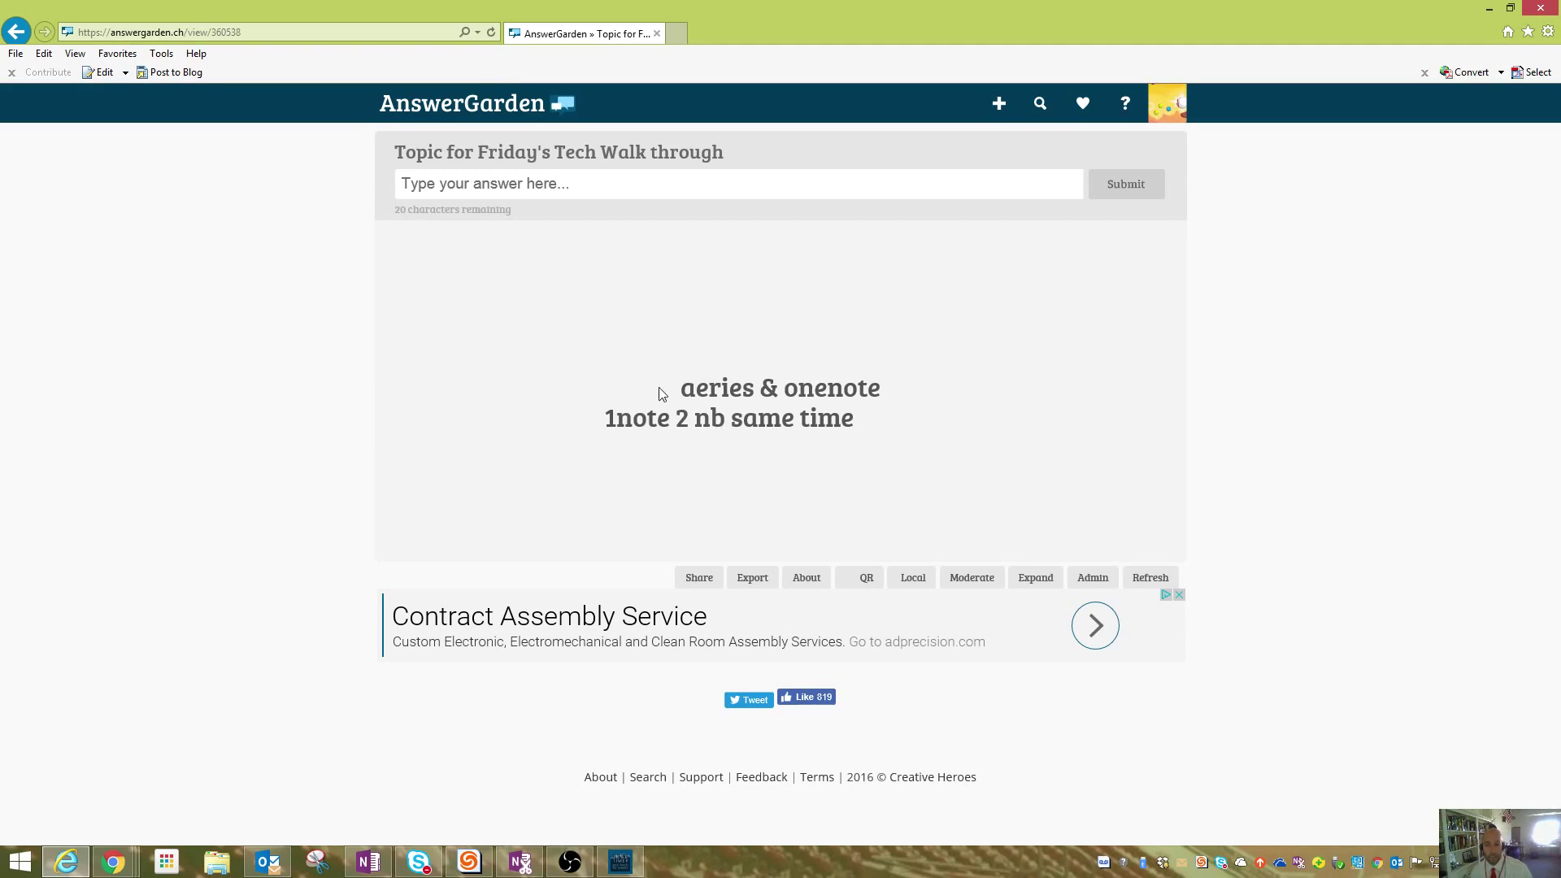
mouse_move(862, 403)
mouse_move(722, 415)
click(570, 862)
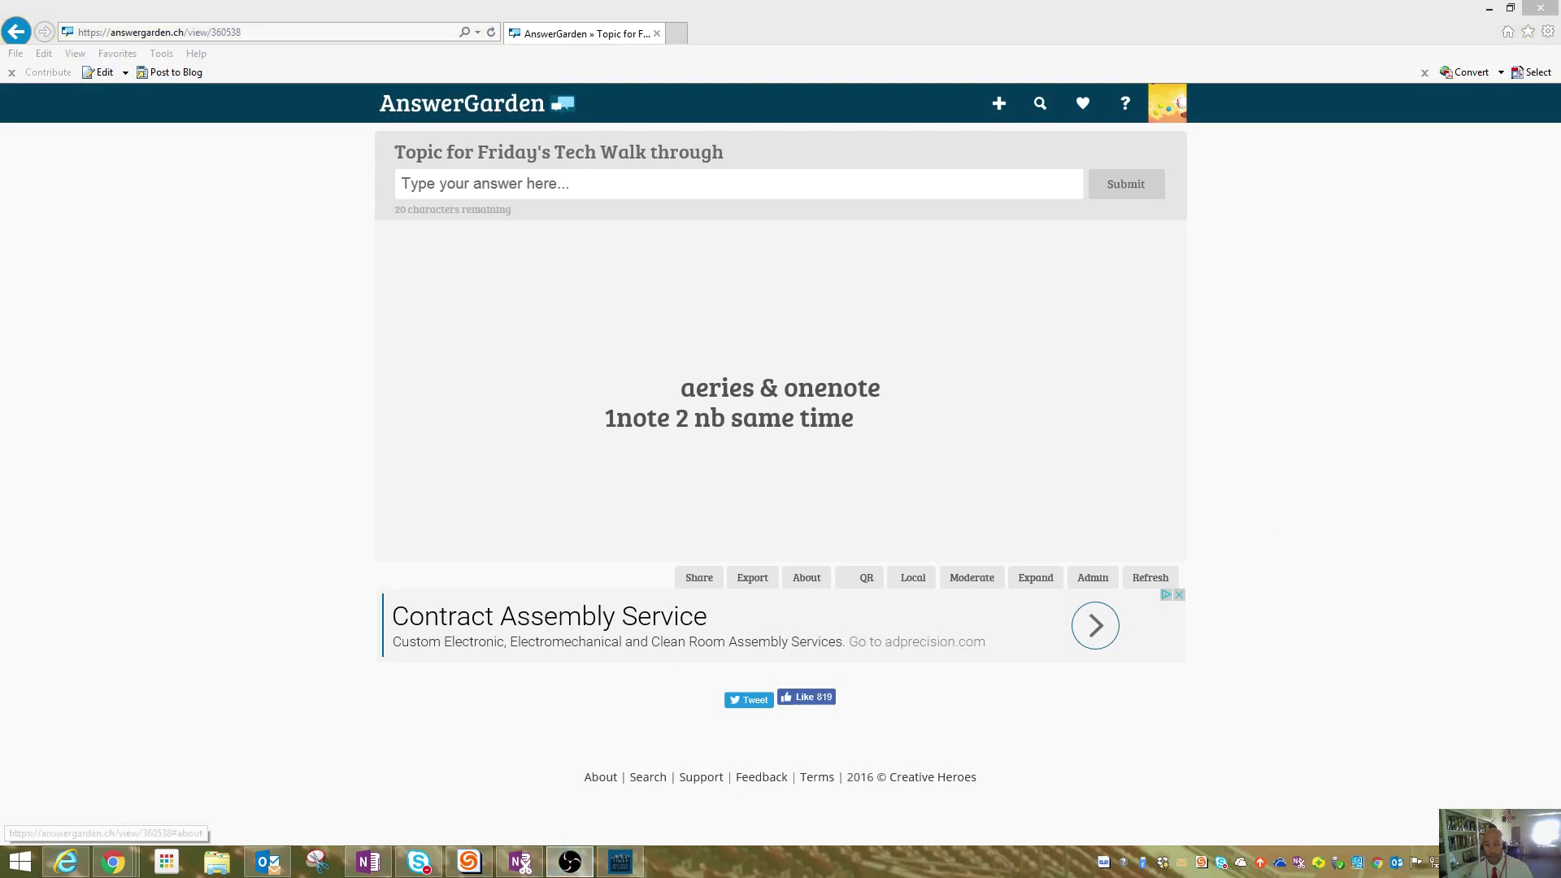